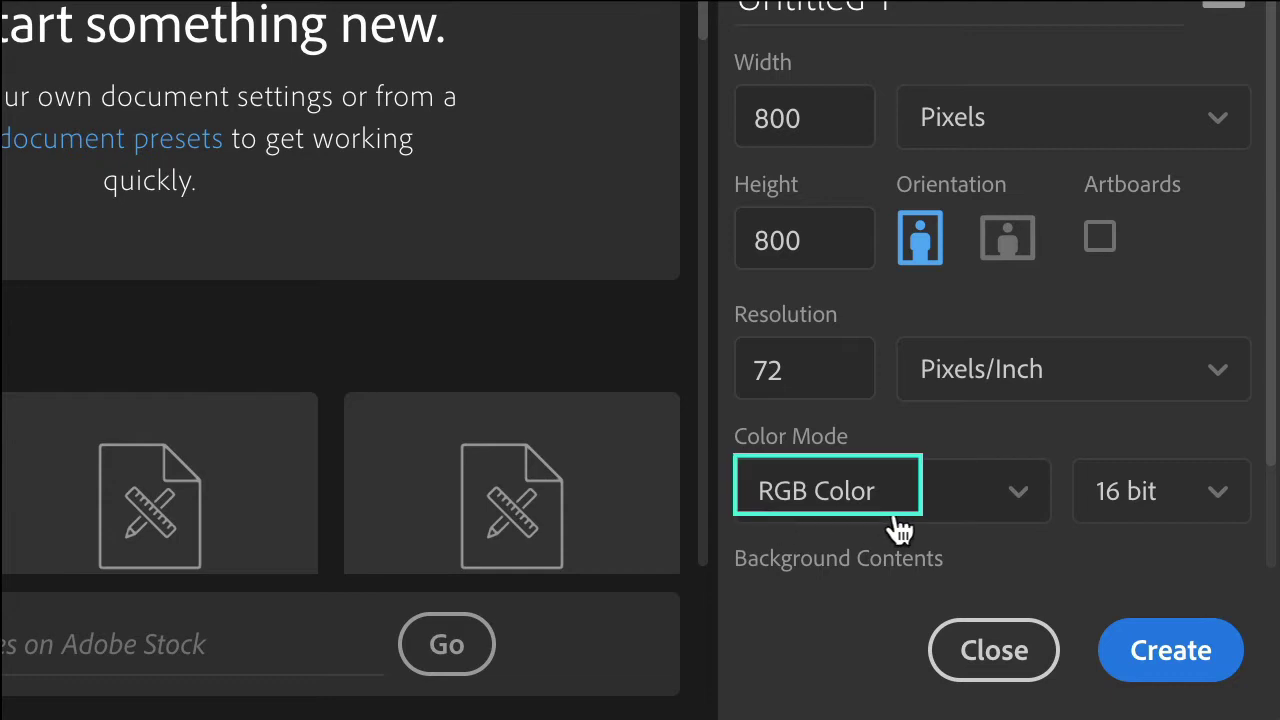
- Create an 800 × 800 px document at 72 pixels/inch in RGB Color with 16-bit depth
click(1138, 535)
click(1065, 515)
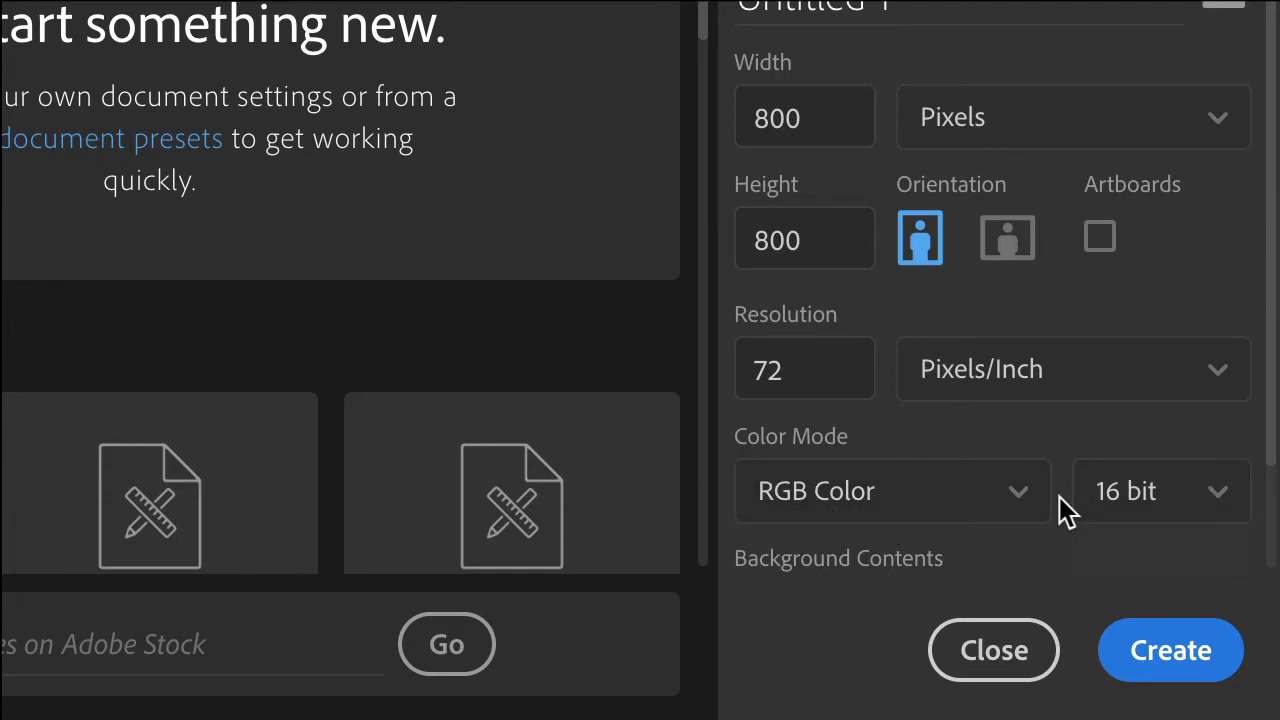
click(1162, 668)
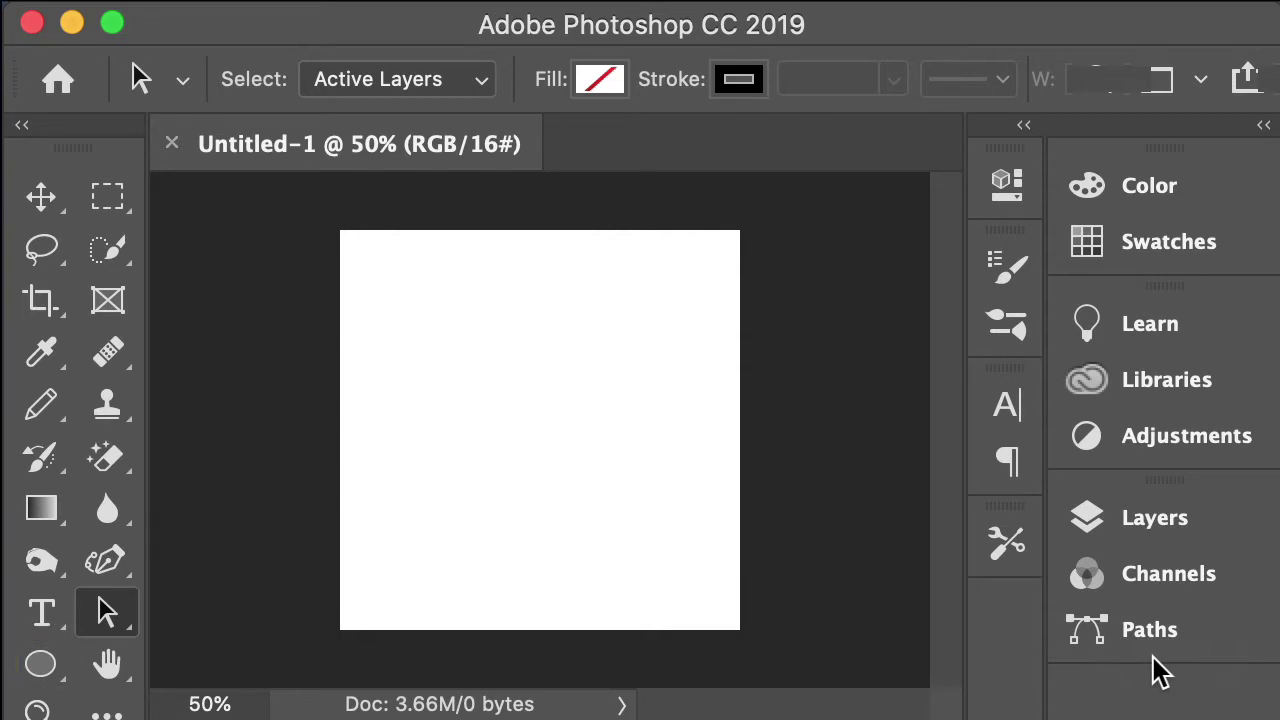
- Add an elliptical frame spanning the whole canvas from its upper-left to its lower-right corner
key(u)
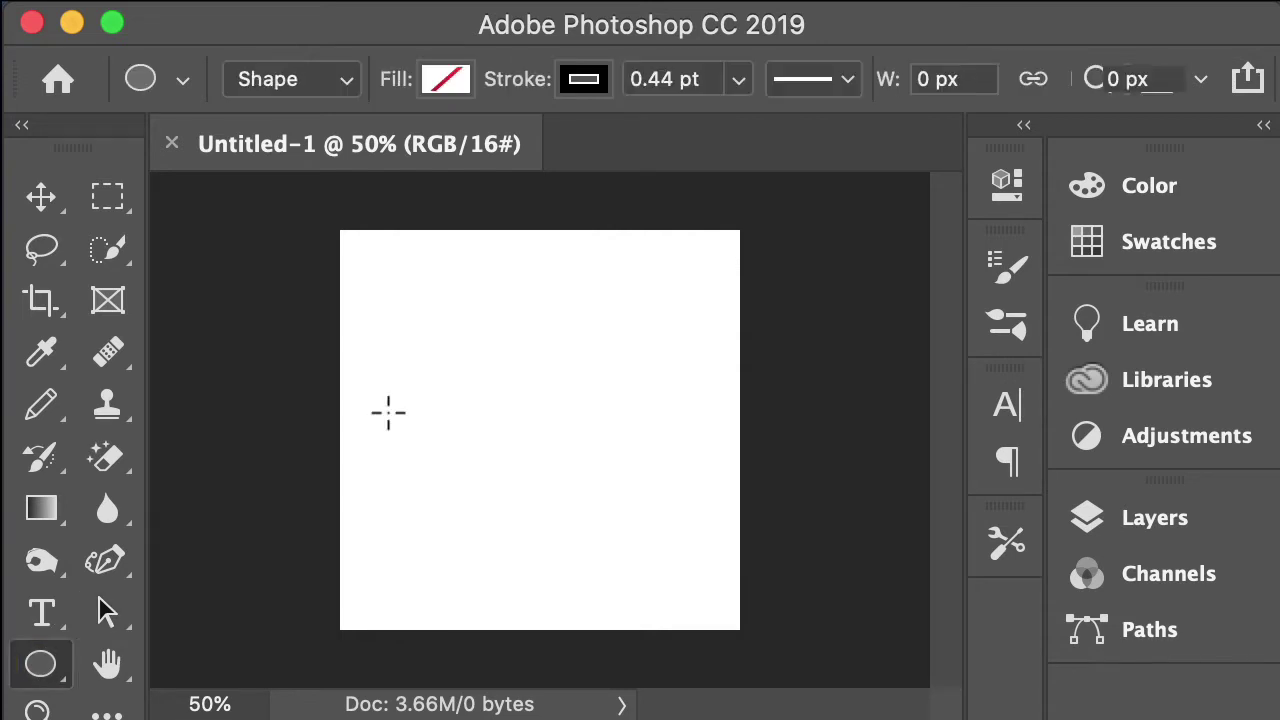
click(105, 305)
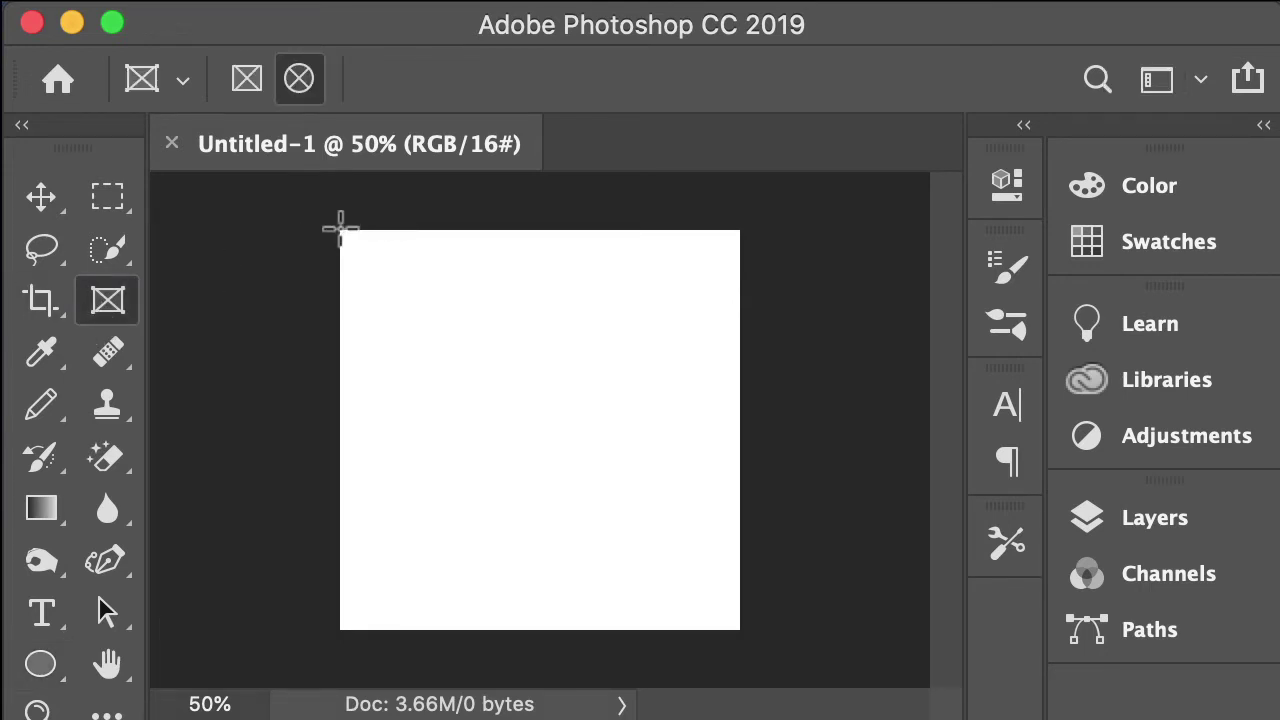
drag(340, 230, 742, 630)
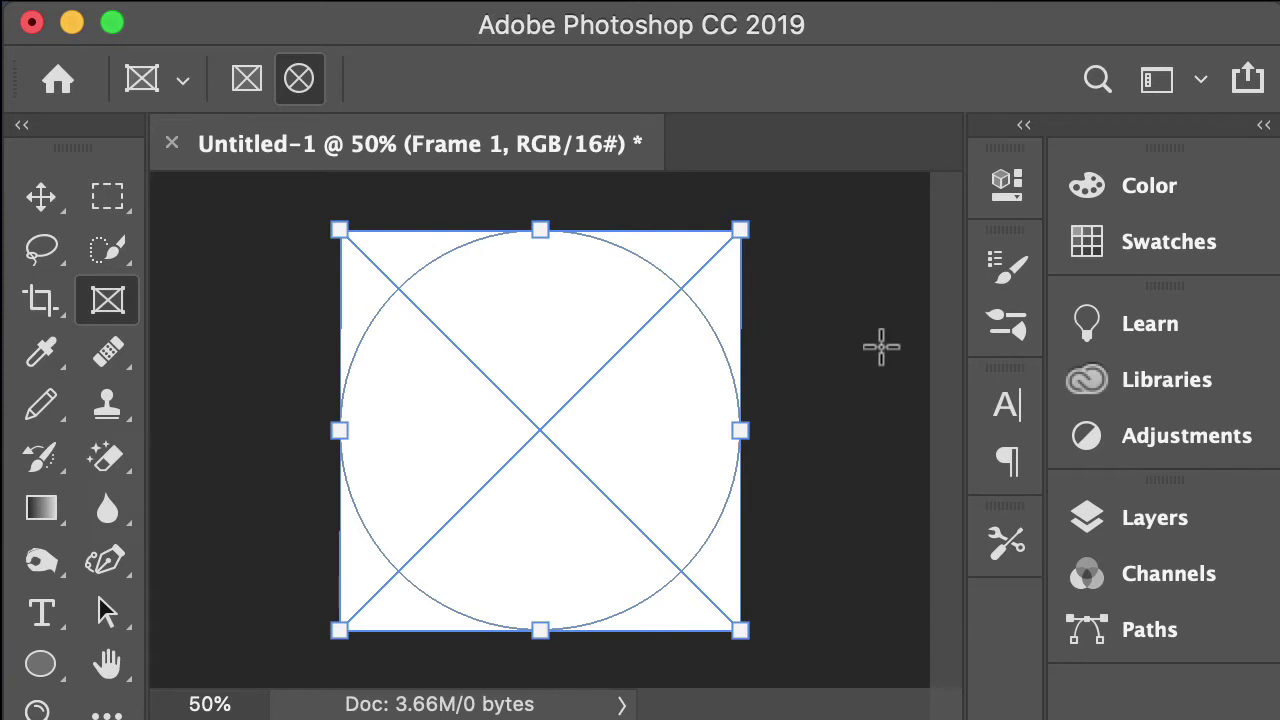
- Draw a vertical line with the Pen tool through the canvas centre, from the circle's topmost point to its lowest point
click(105, 560)
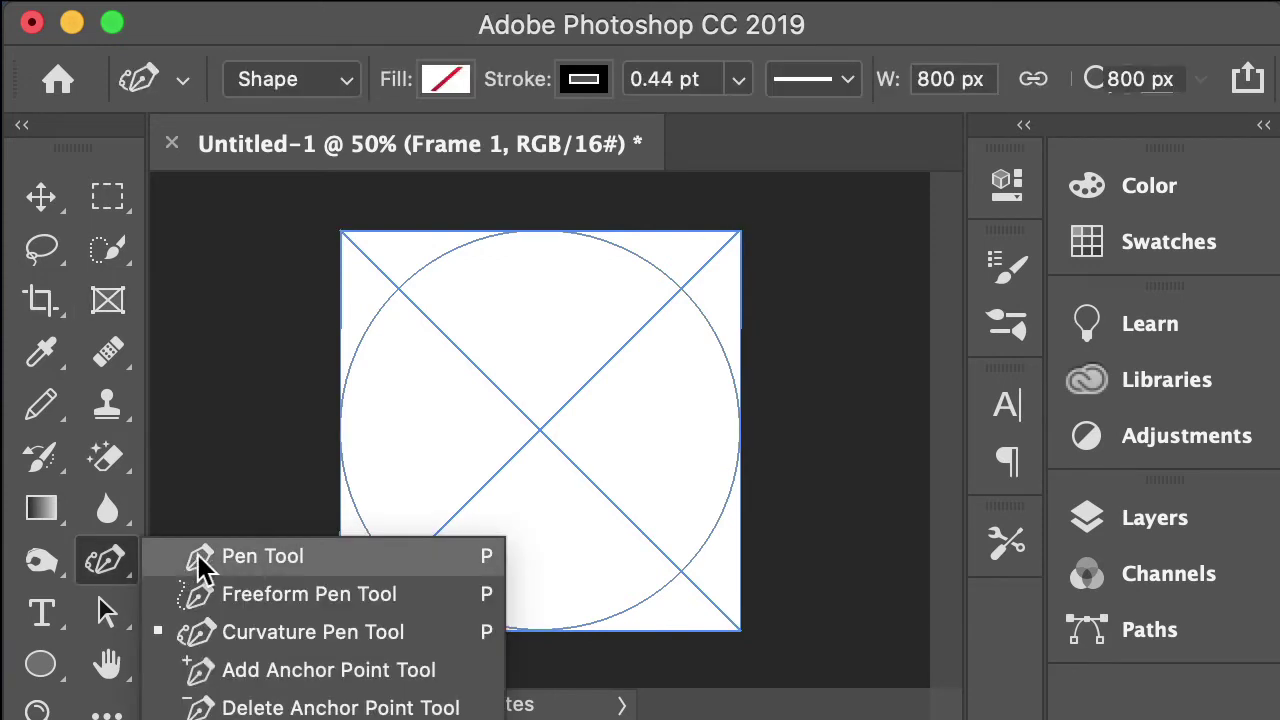
click(228, 560)
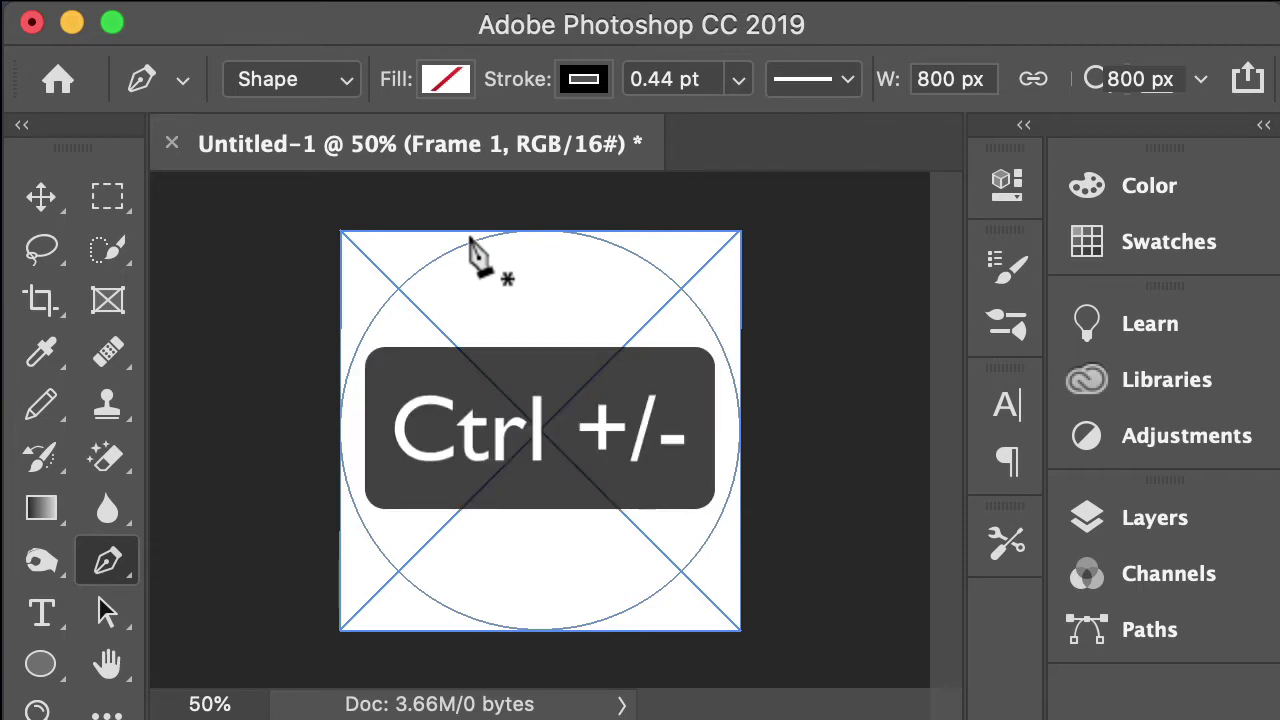
key(ctrl+plus)
key(ctrl+plus)
key(ctrl+plus)
key(ctrl+plus)
key(ctrl+plus)
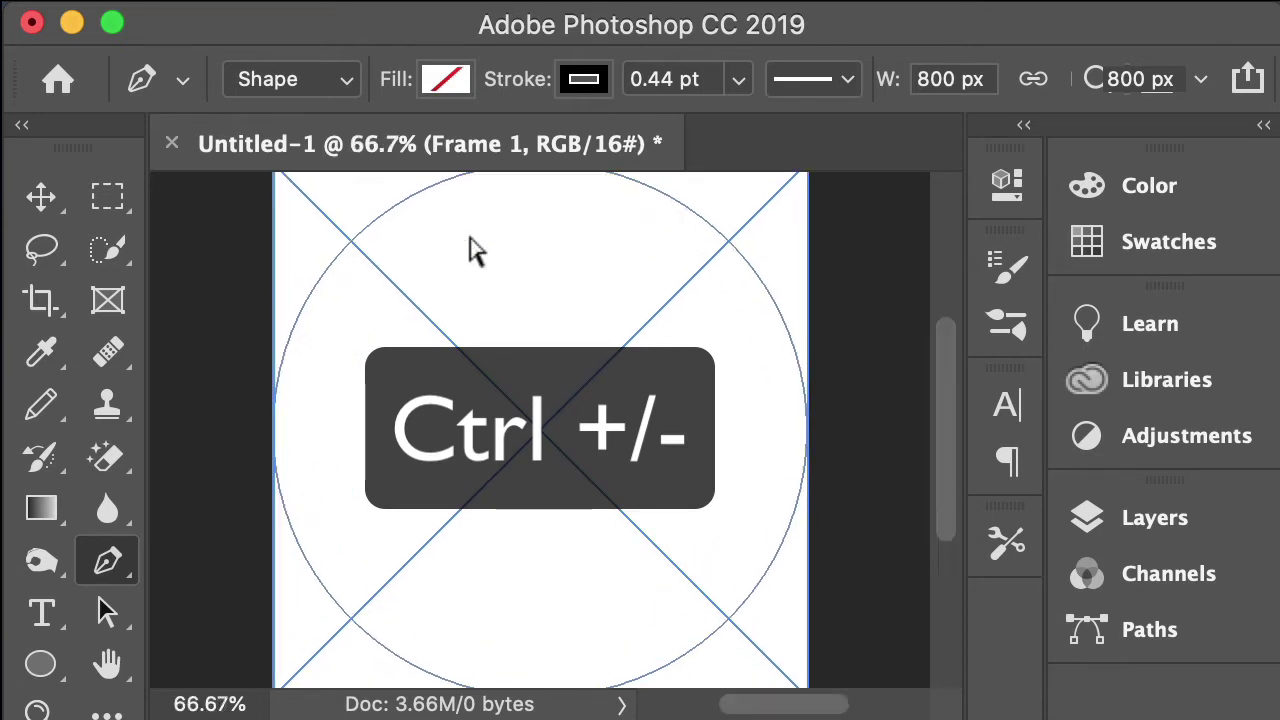
key(ctrl+plus)
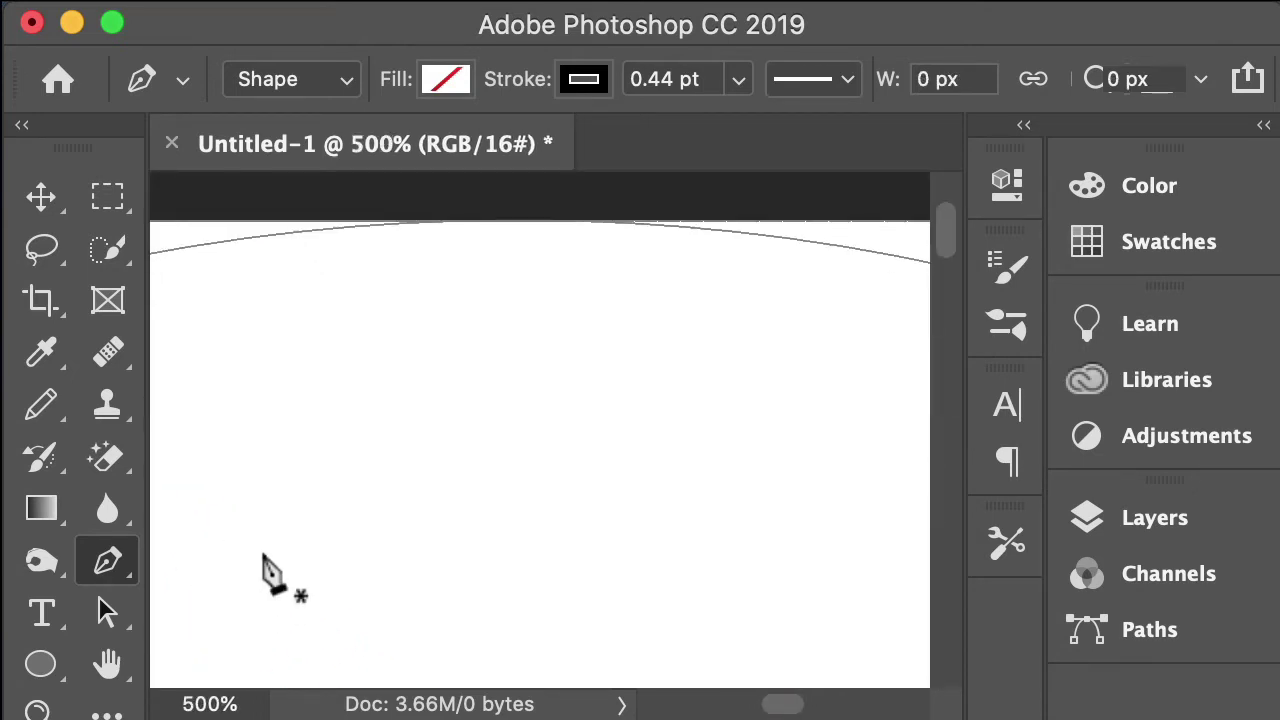
click(518, 222)
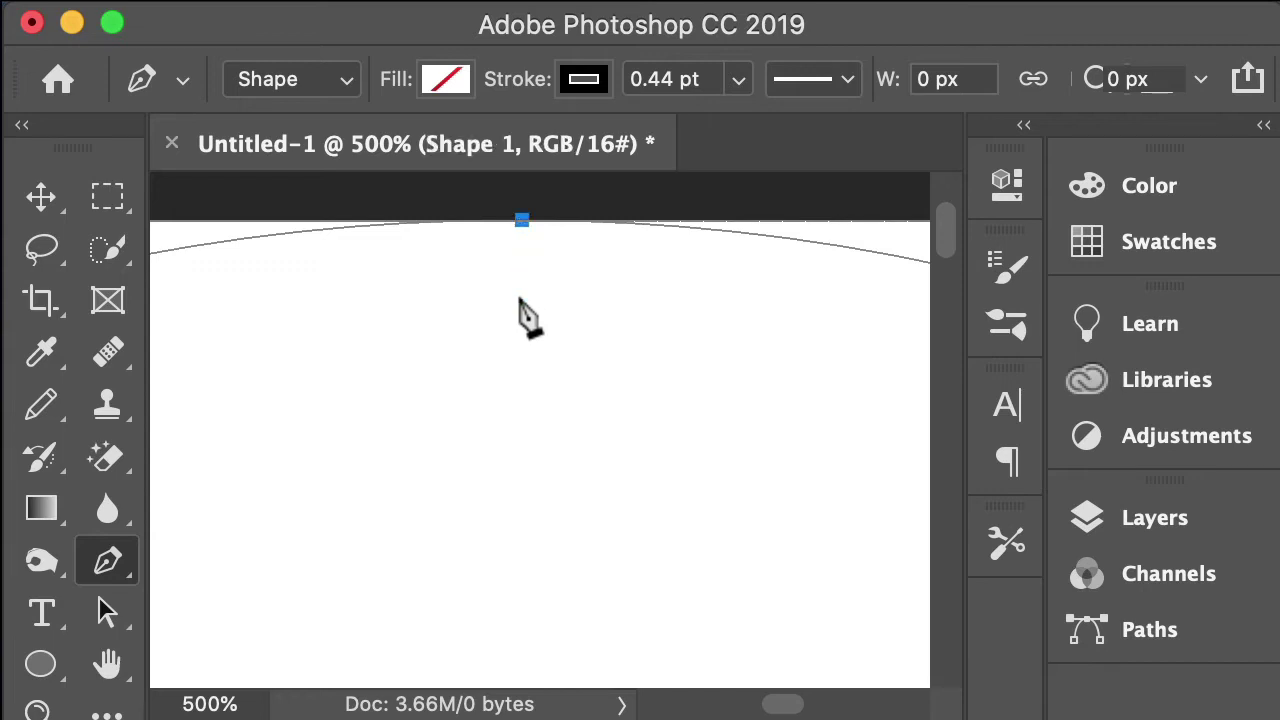
scroll(680, 430, down, 10)
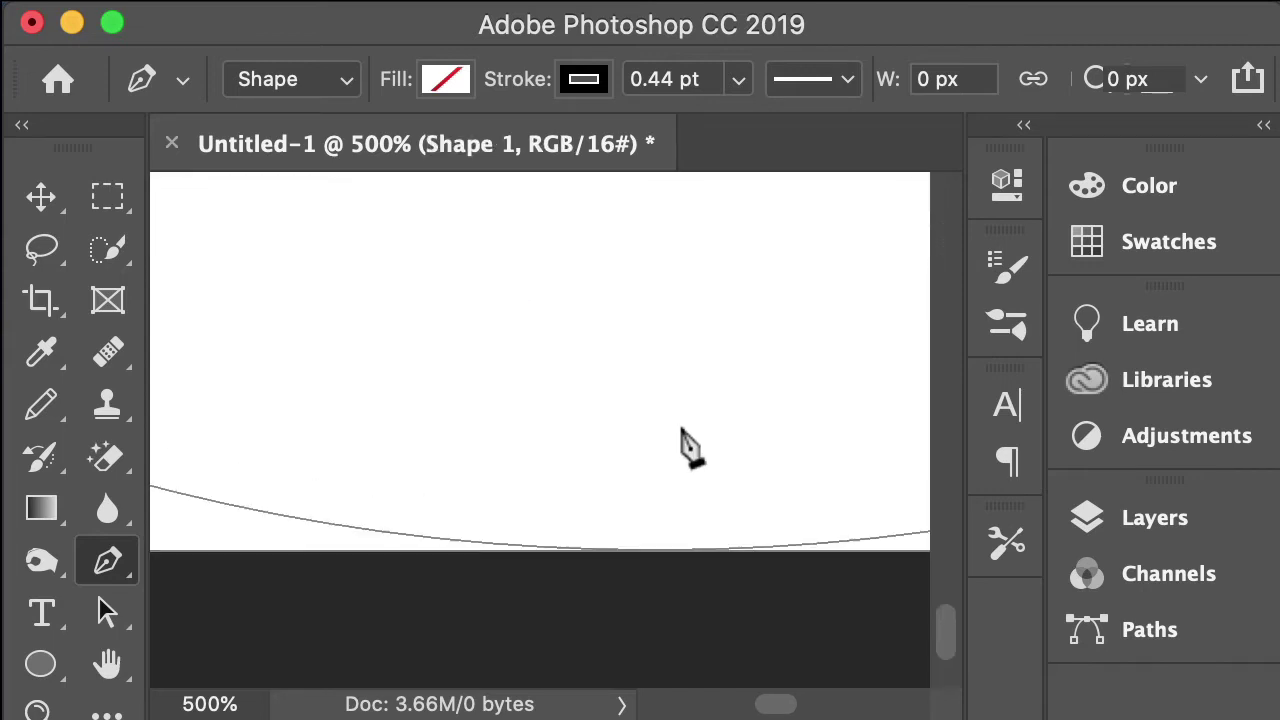
click(657, 550)
key(v)
- Duplicate the Shape 1 line layer under the name Shape 2
key(super+minus)
key(super+minus)
key(super+minus)
key(super+minus)
key(super+minus)
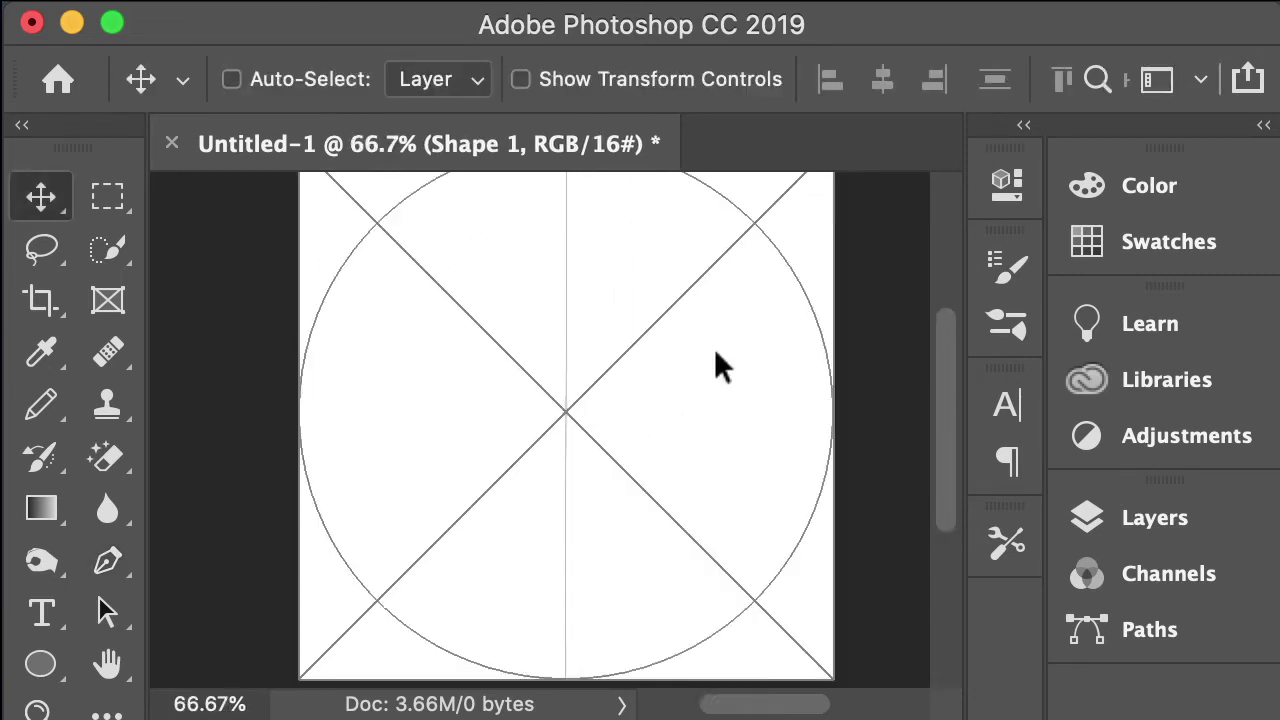
key(super+minus)
key(super+plus)
key(super+plus)
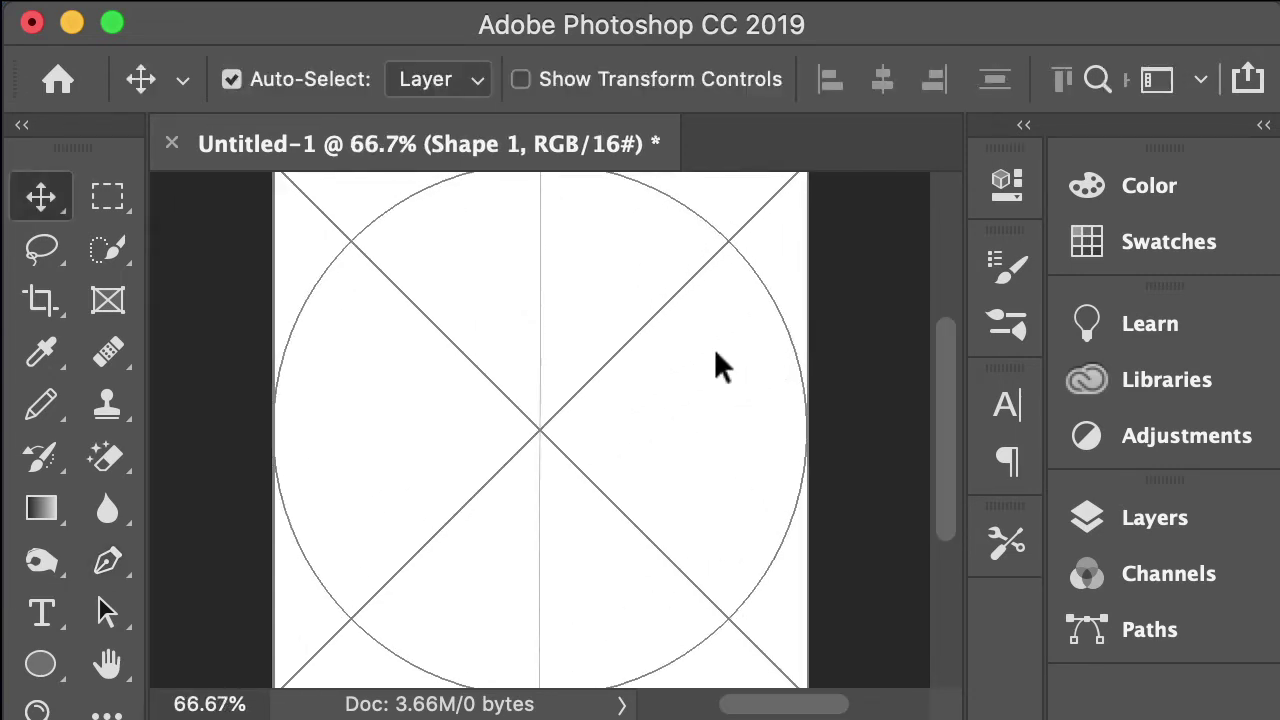
key(super+minus)
key(super+plus)
key(super+minus)
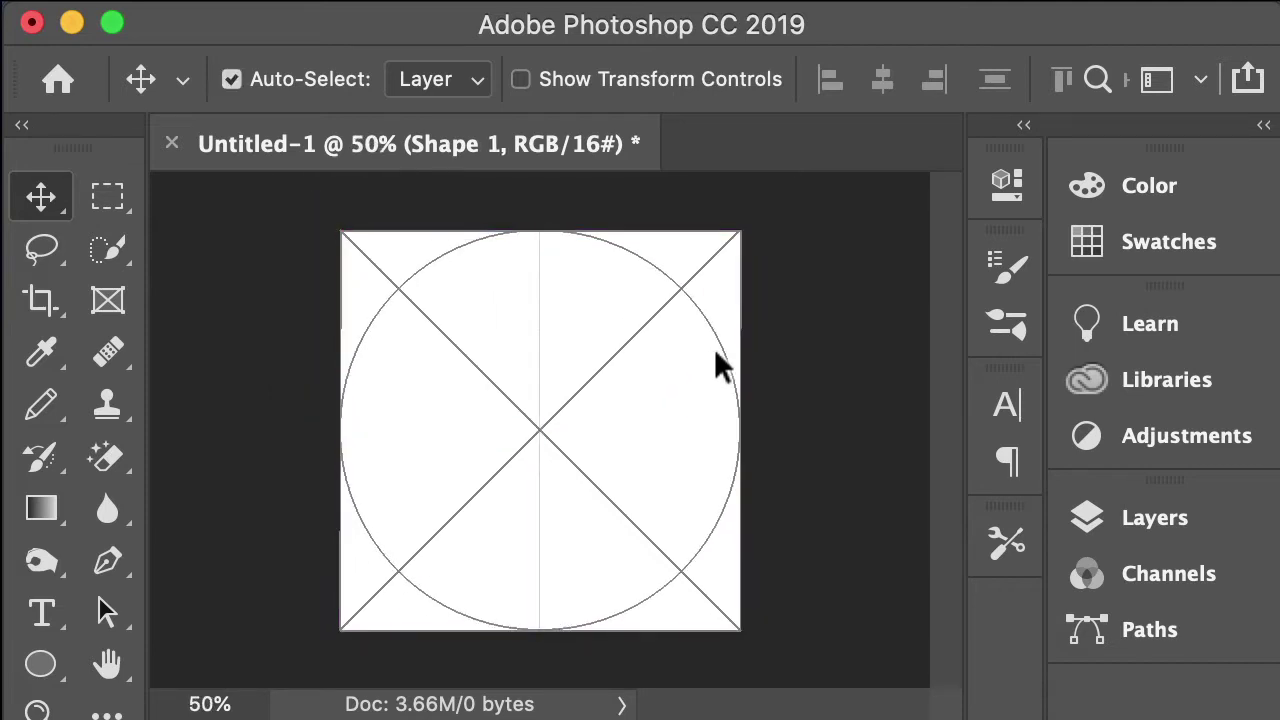
click(1194, 520)
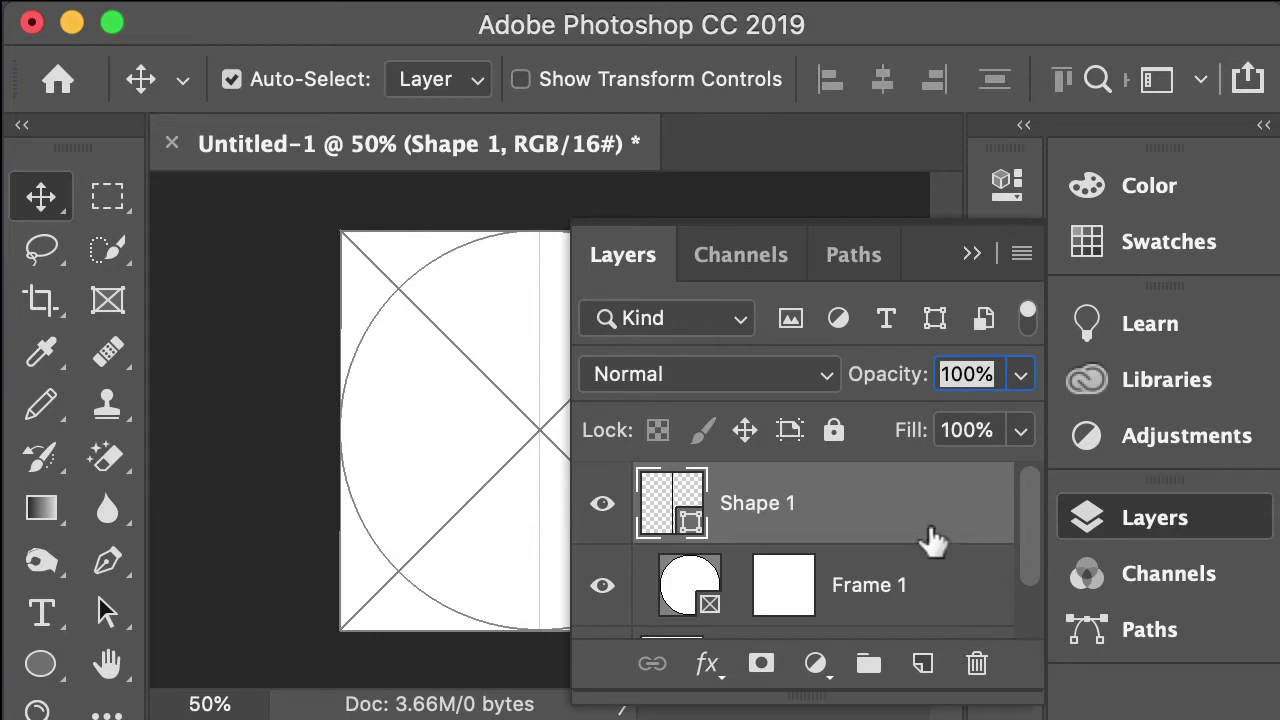
key(a)
right_click(812, 505)
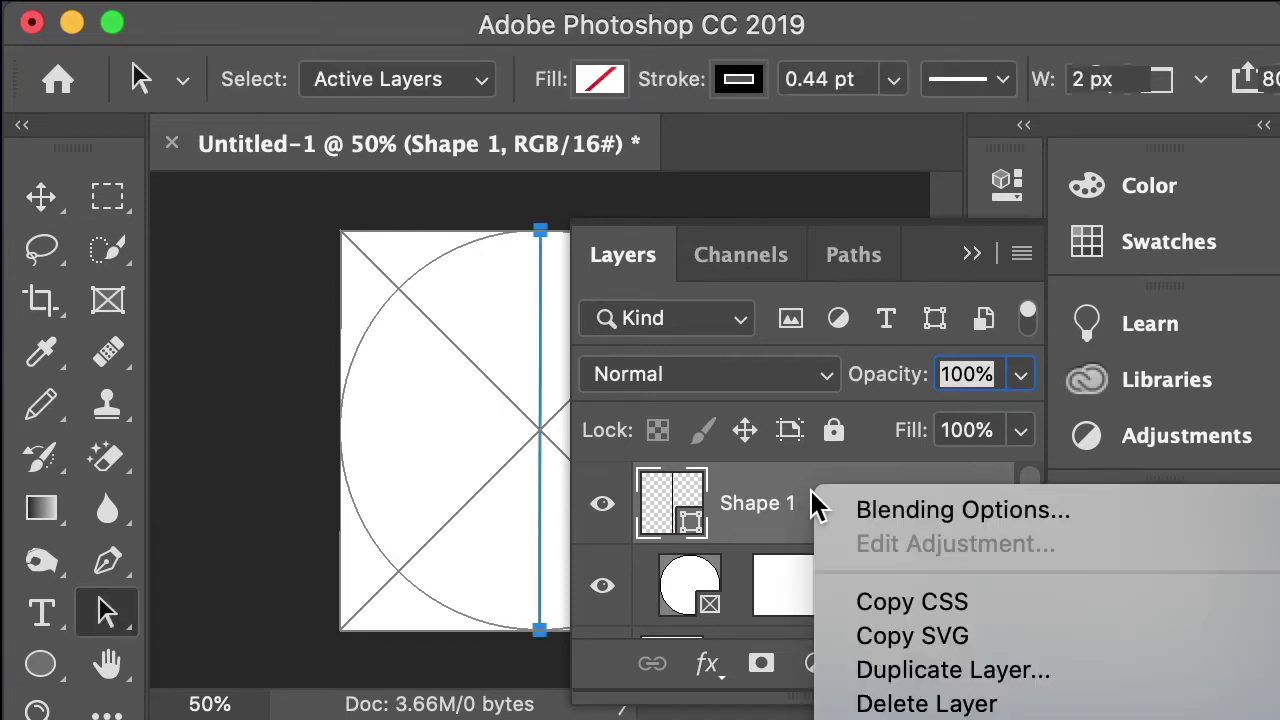
click(918, 682)
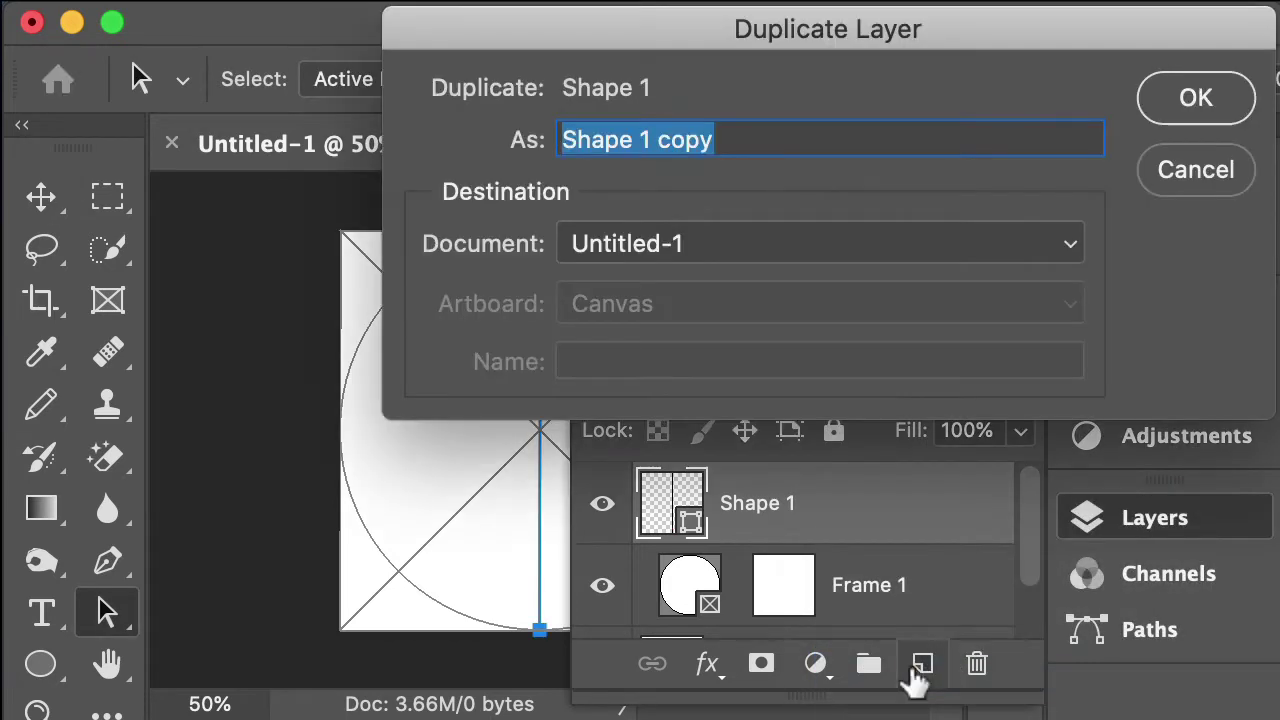
click(731, 140)
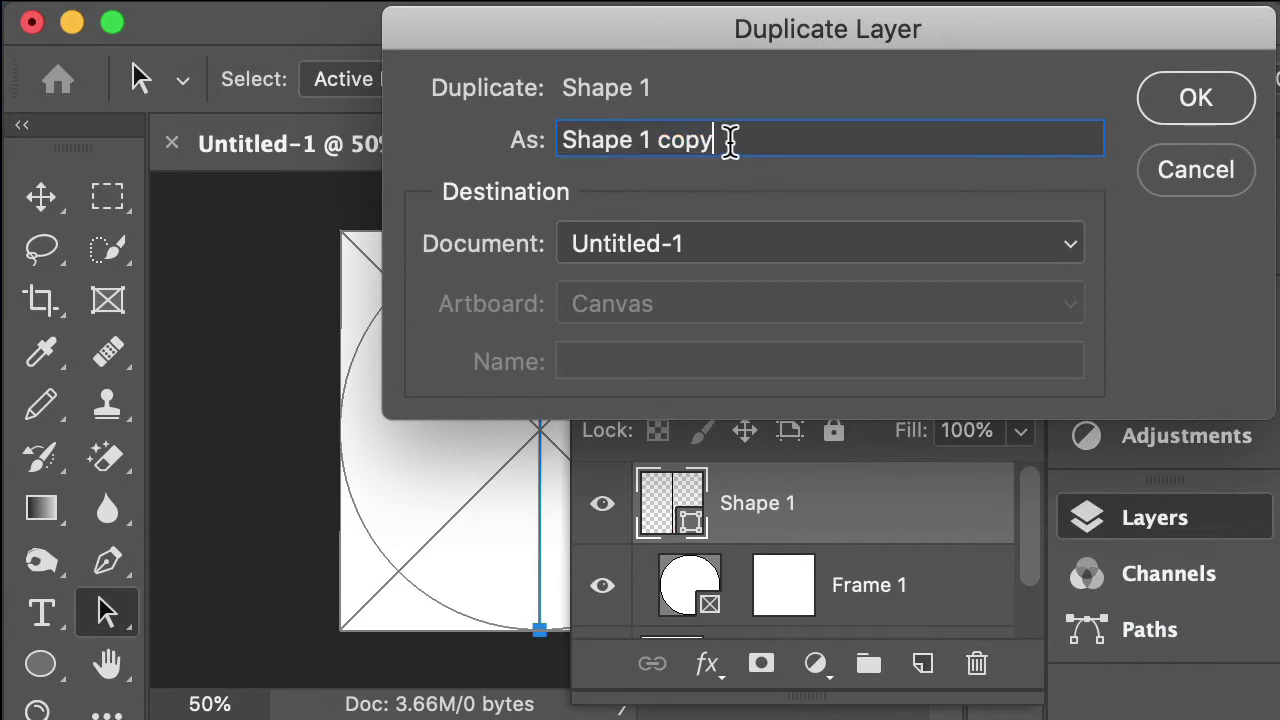
drag(731, 140, 641, 140)
text(2)
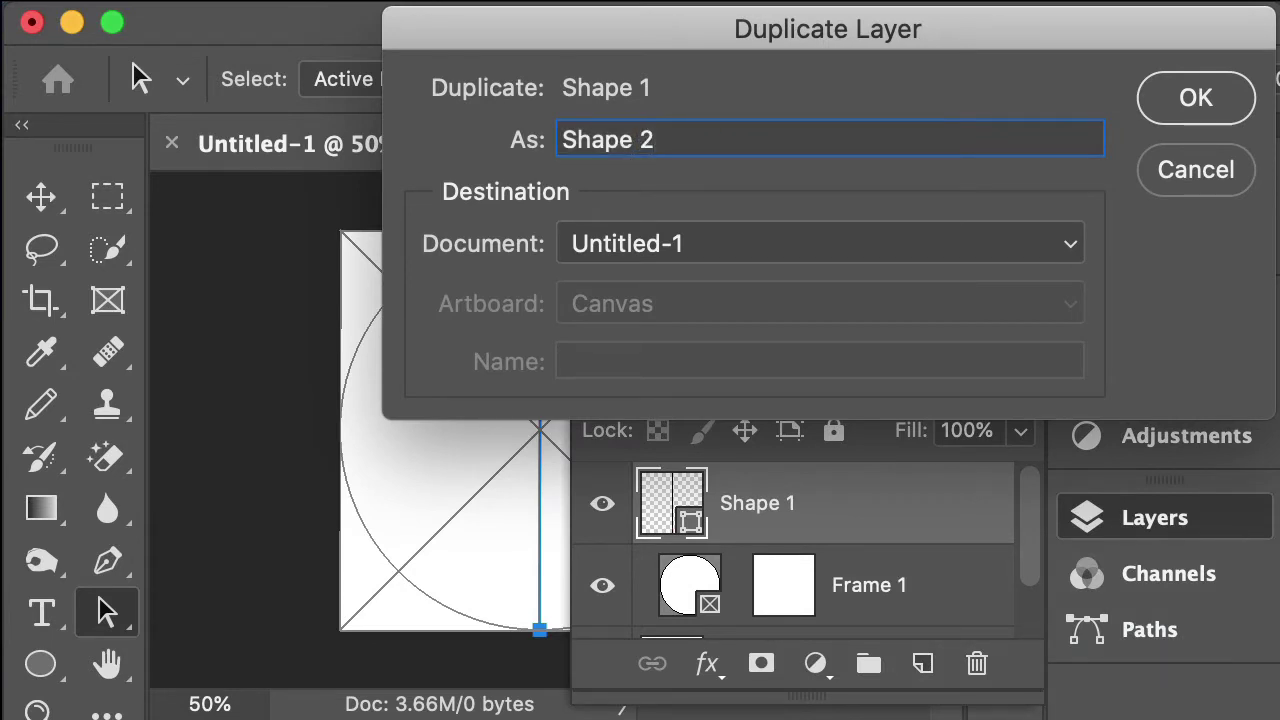
click(1168, 100)
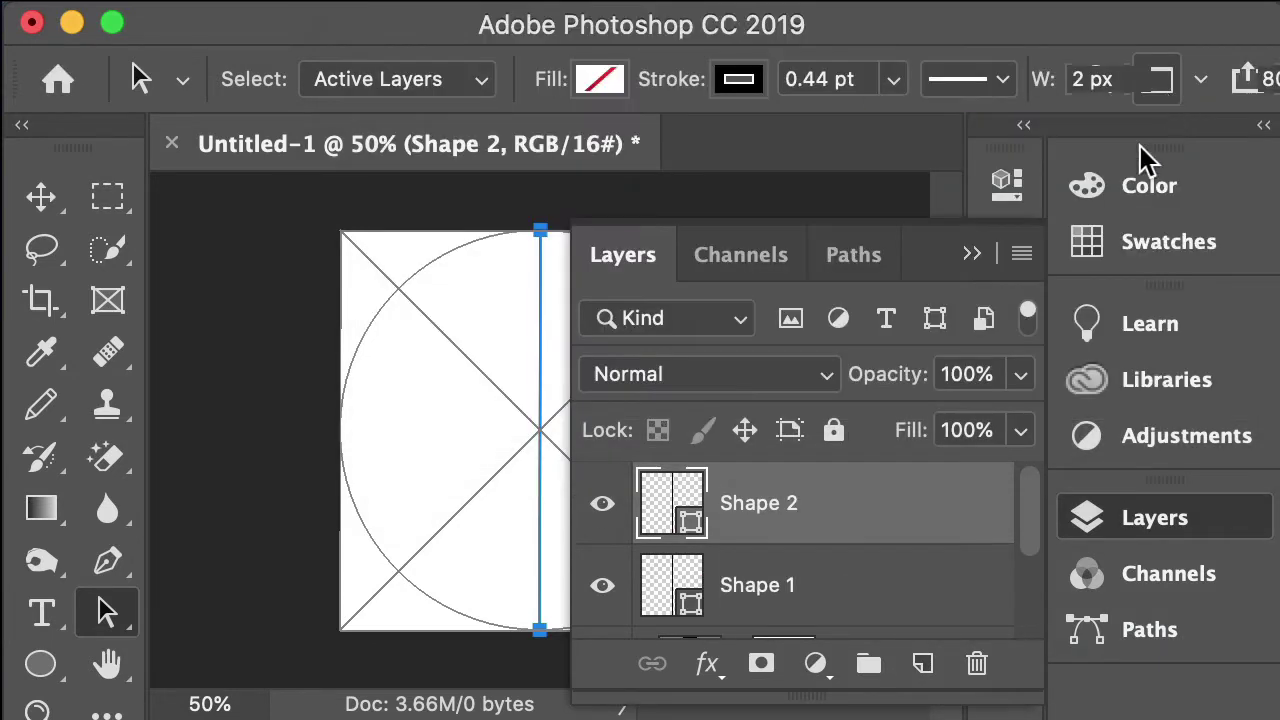
click(976, 258)
- Rotate the Shape 2 line by 90° with Free Transform to make a horizontal centre line, and apply the transformation
key(ctrl+t)
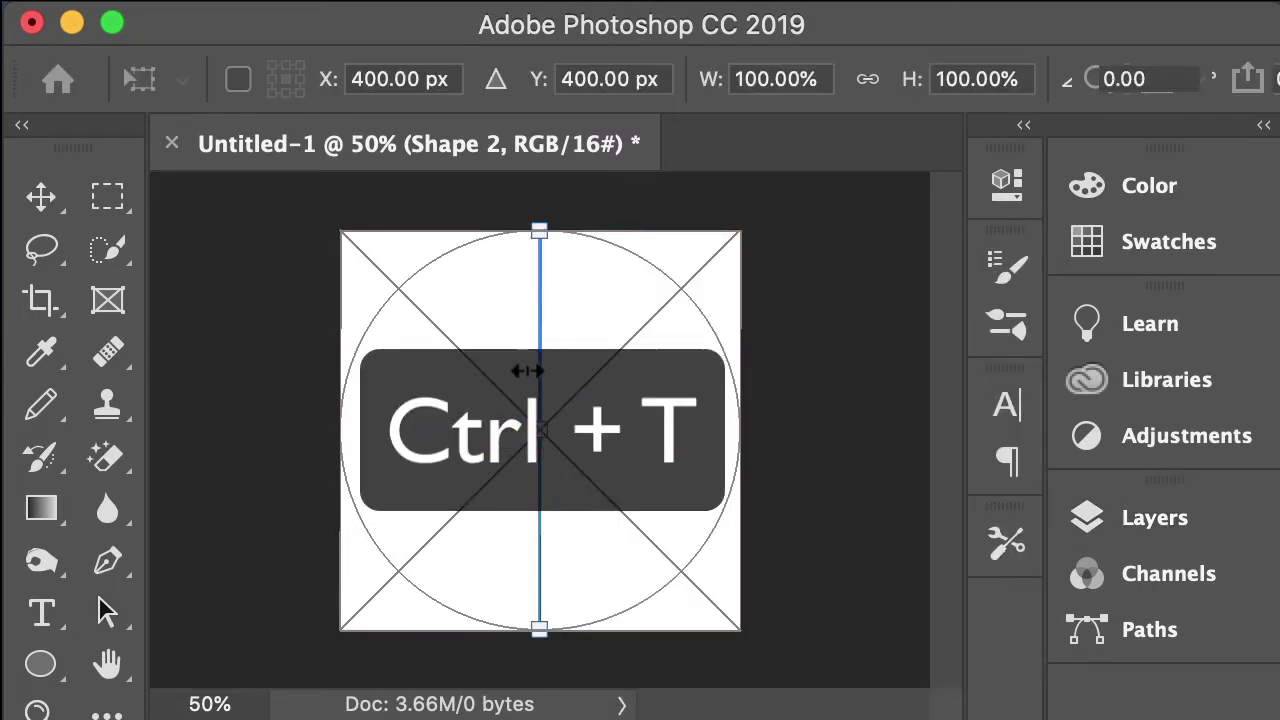
right_click(527, 370)
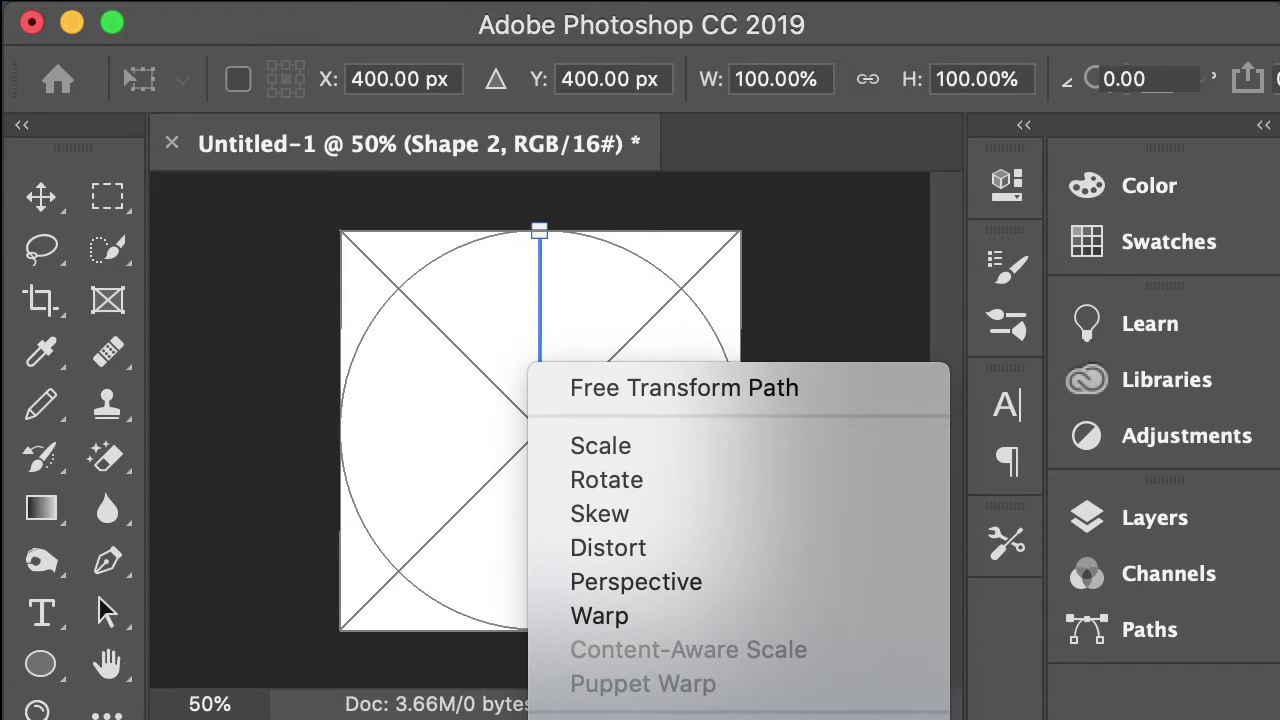
click(660, 715)
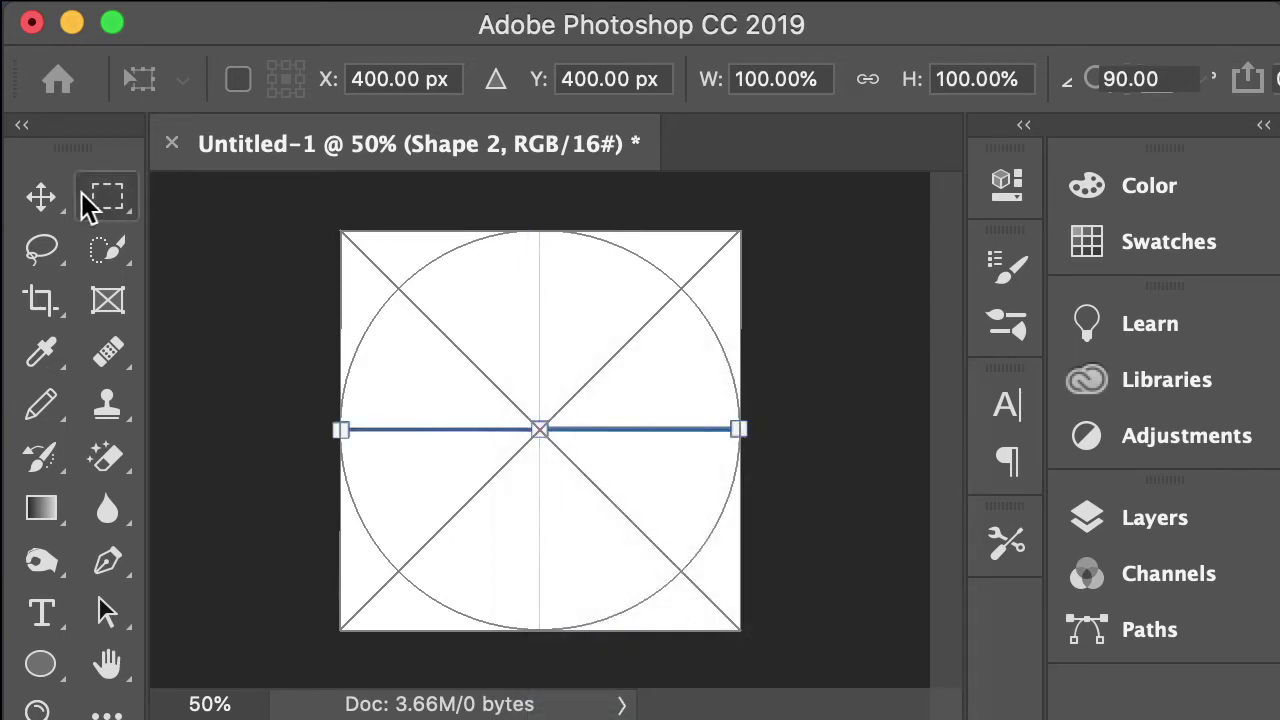
click(41, 196)
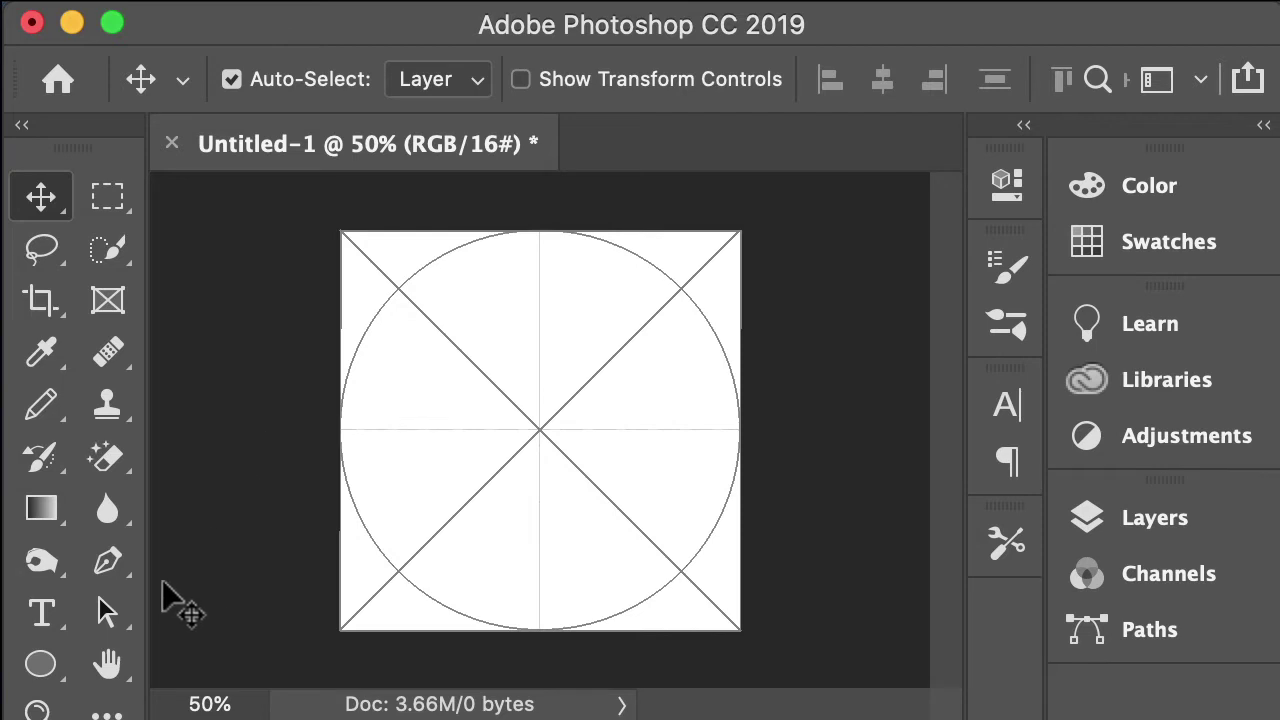
- Draw an unfilled ellipse with a 0.44 pt black stroke and set its width and height to 700 px
click(41, 667)
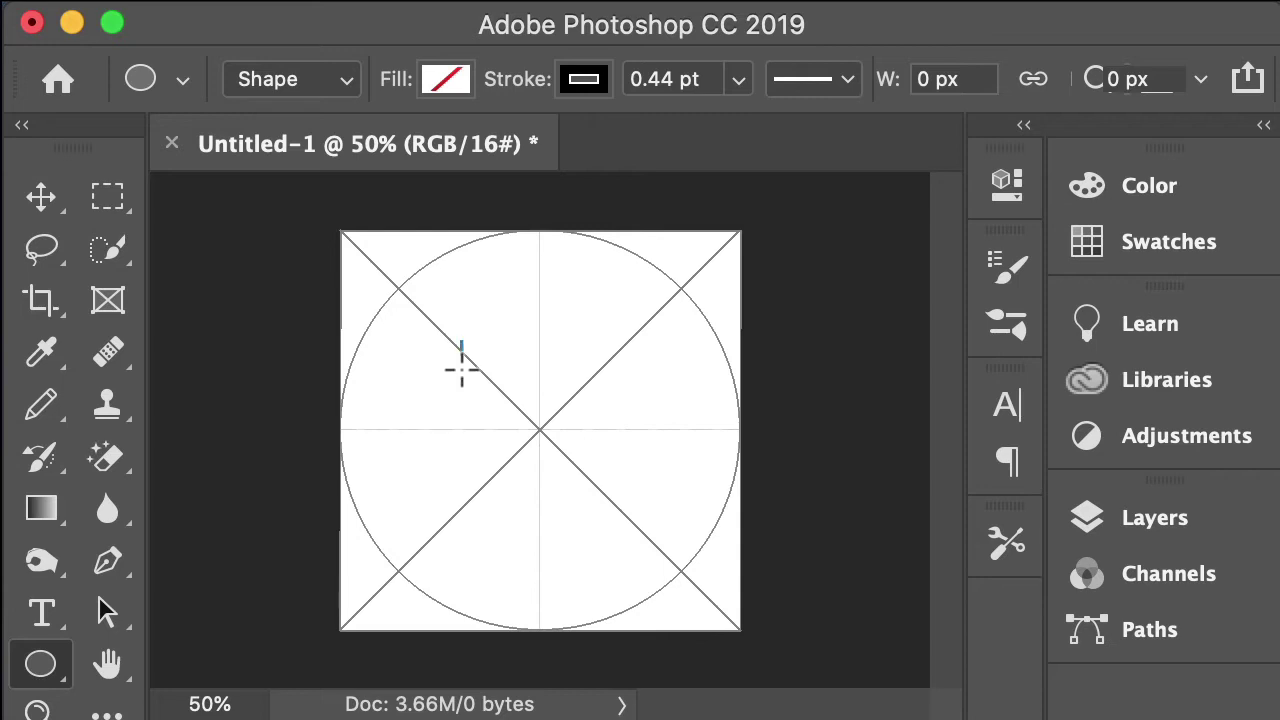
drag(460, 340, 662, 526)
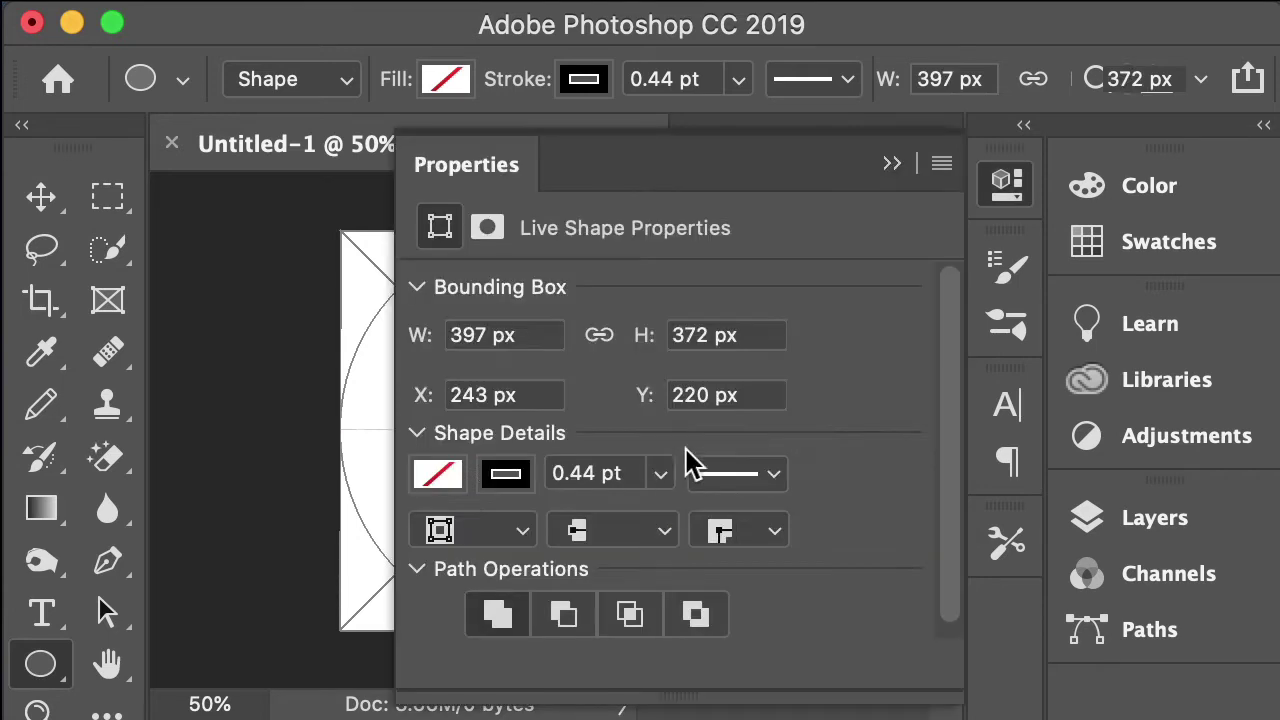
click(416, 338)
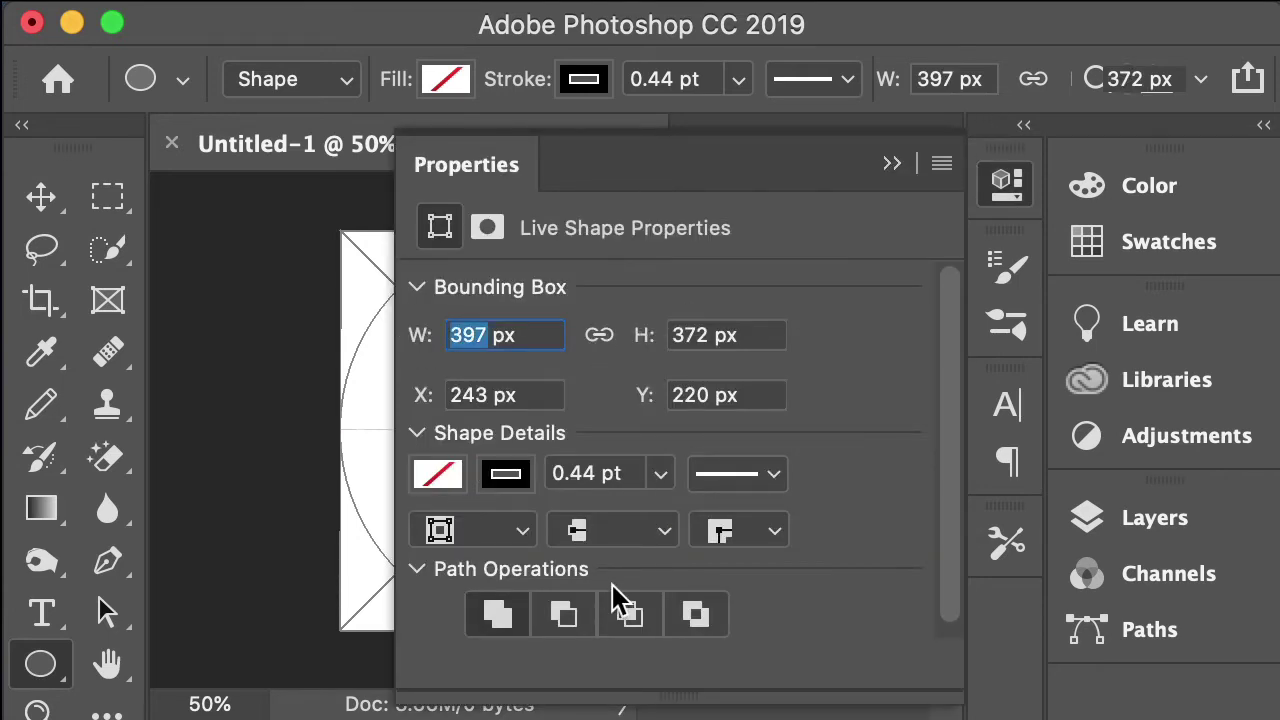
text(700)
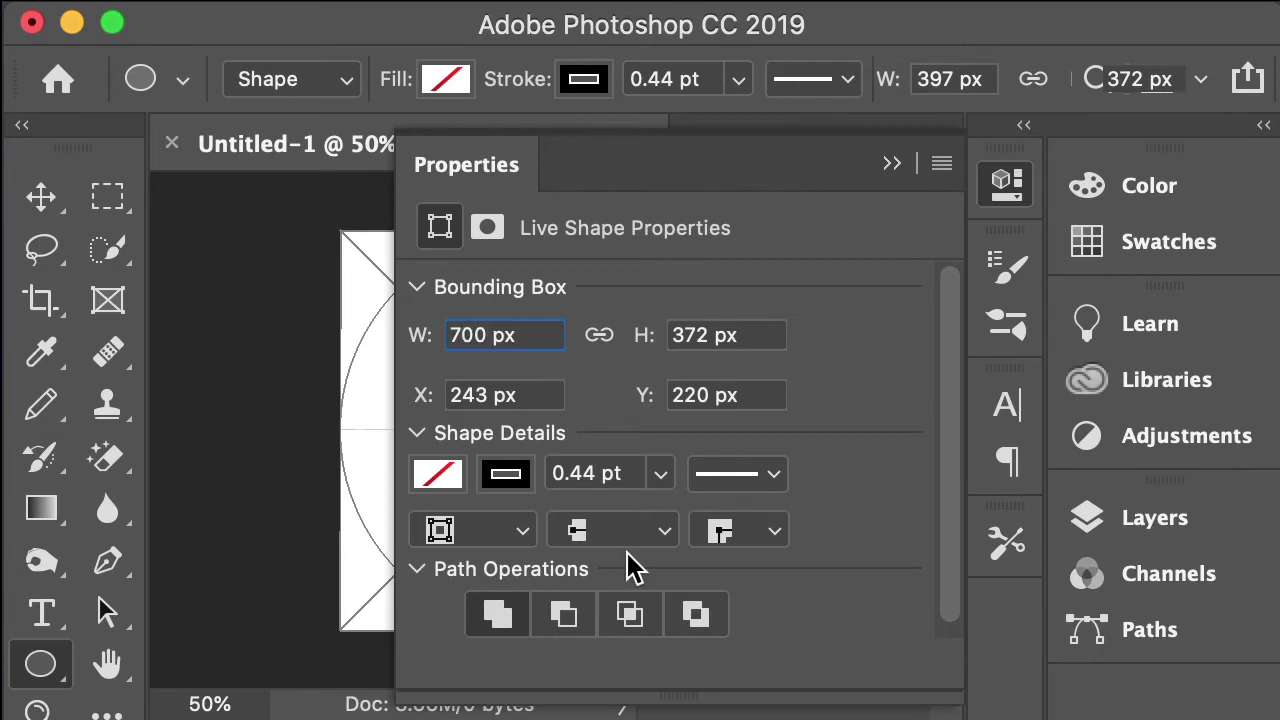
drag(708, 336, 673, 334)
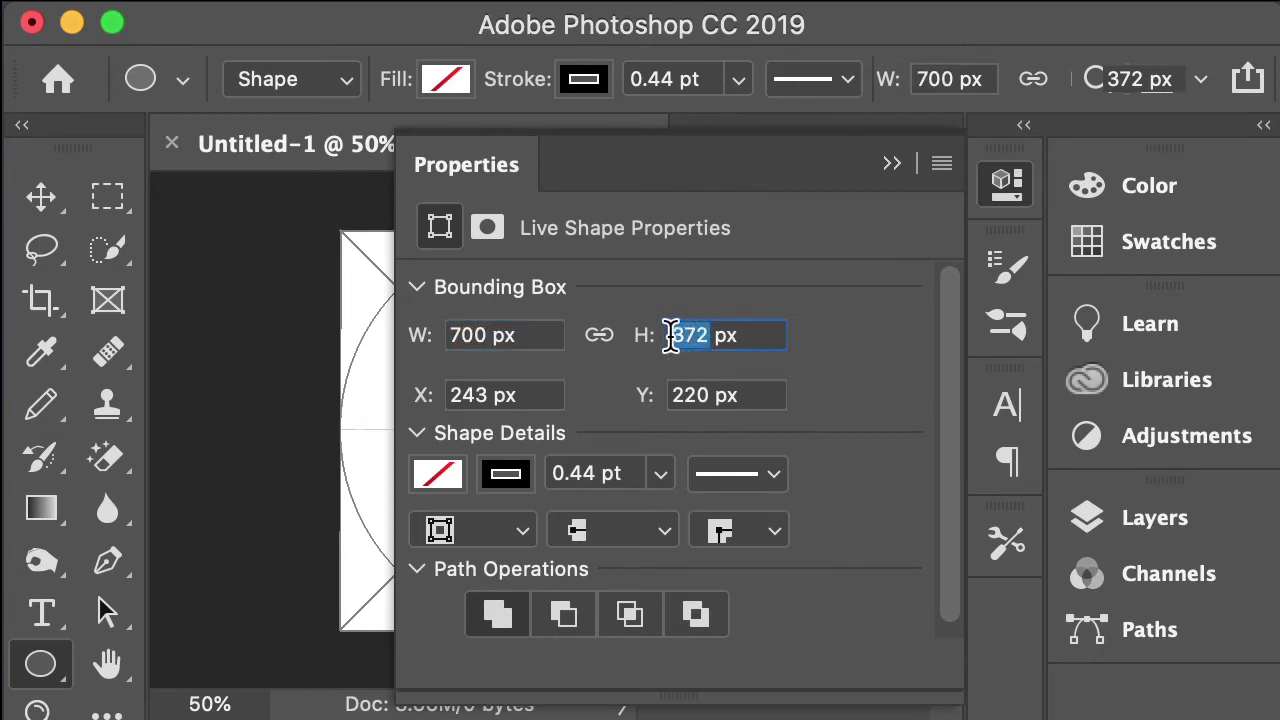
text(700)
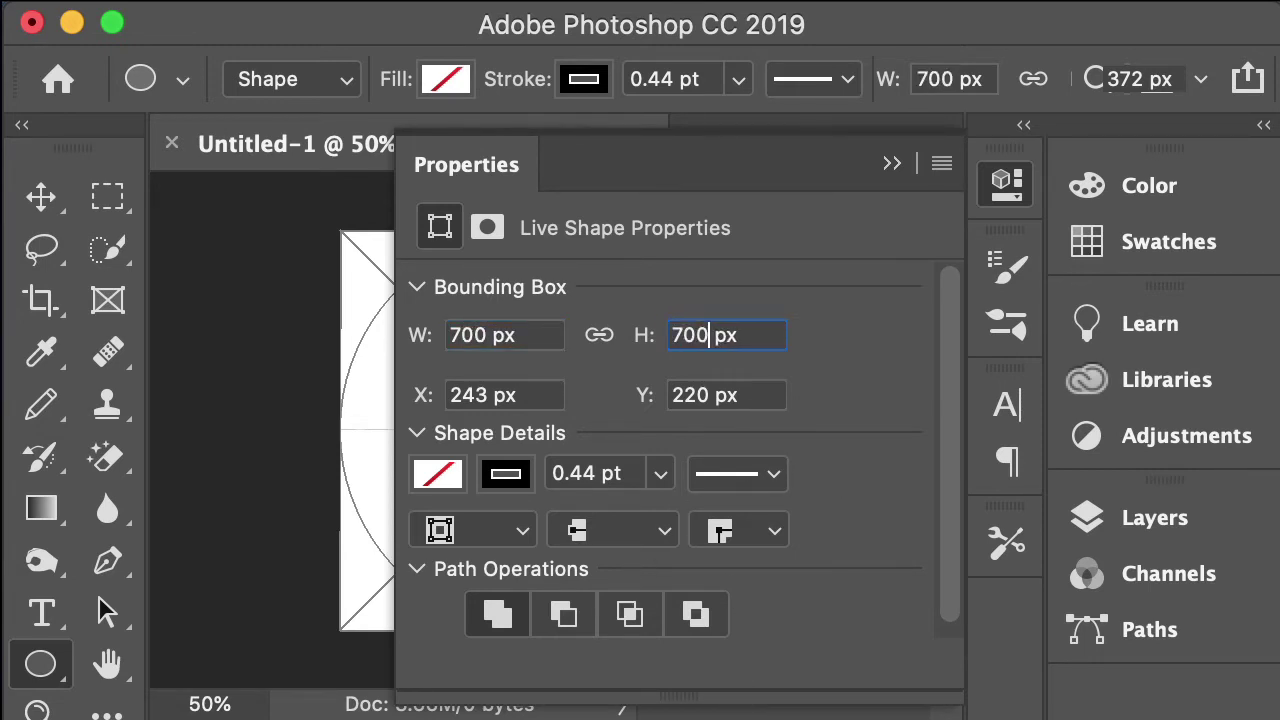
key(Return)
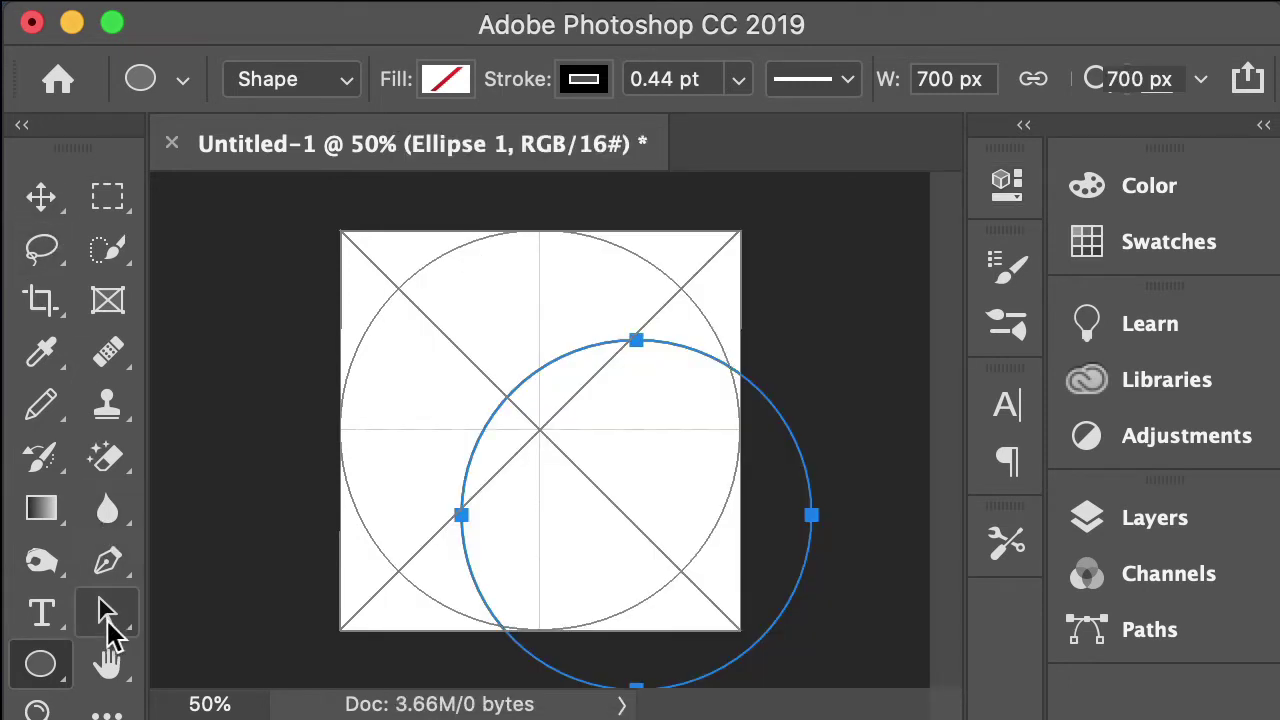
- Move the 700 px circle so its centre sits on the intersection of the guide lines
click(107, 615)
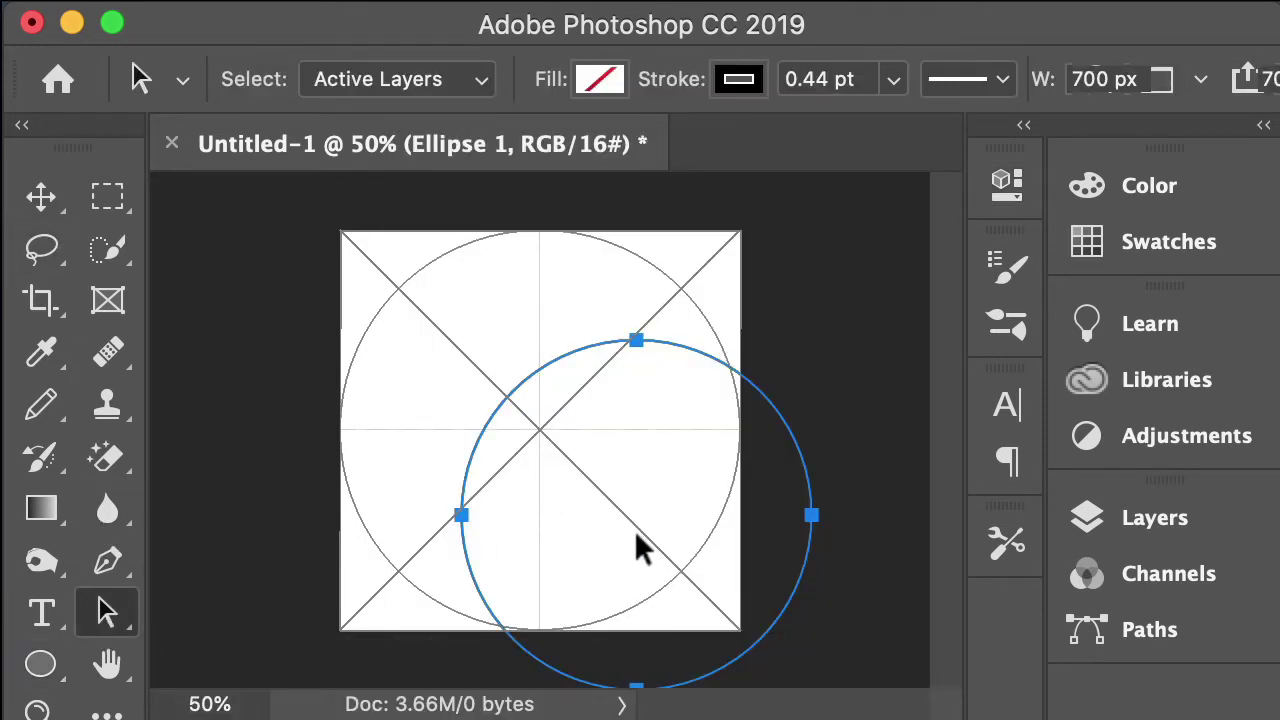
drag(634, 534, 543, 443)
key(super+plus)
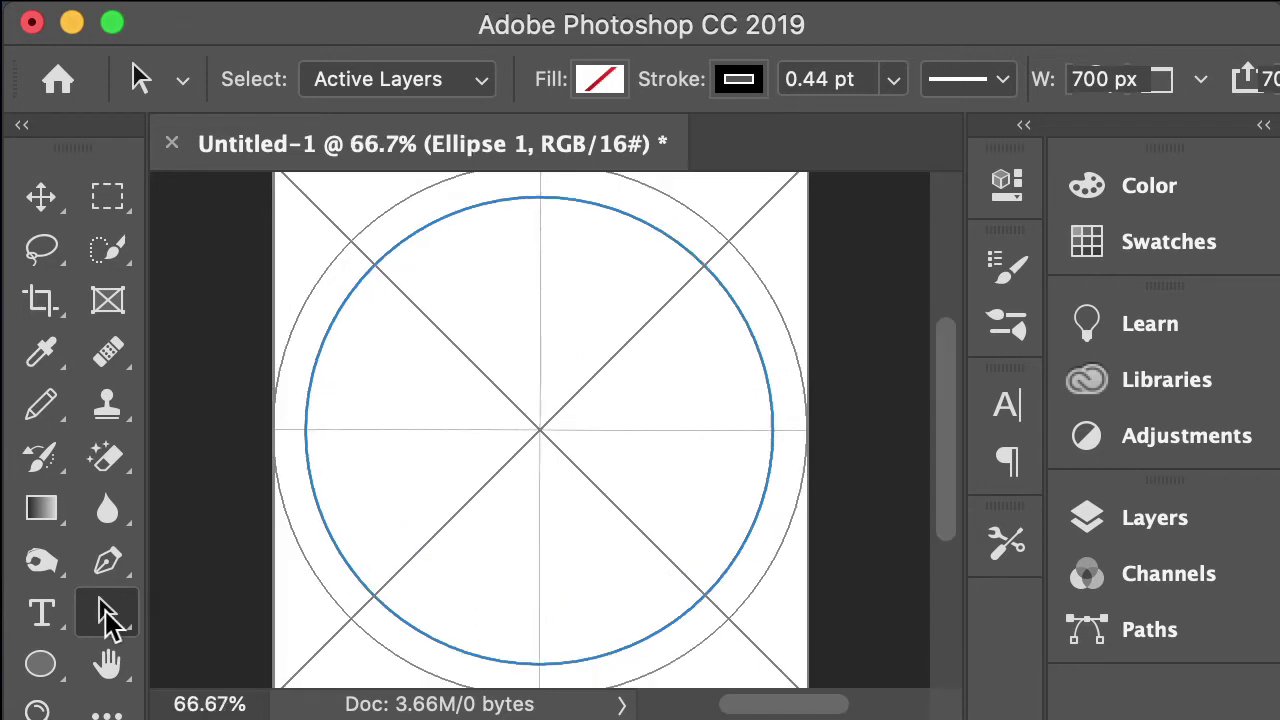
- Draw another unfilled ellipse with a 0.44 pt black stroke and set its width and height to 500 px
click(40, 668)
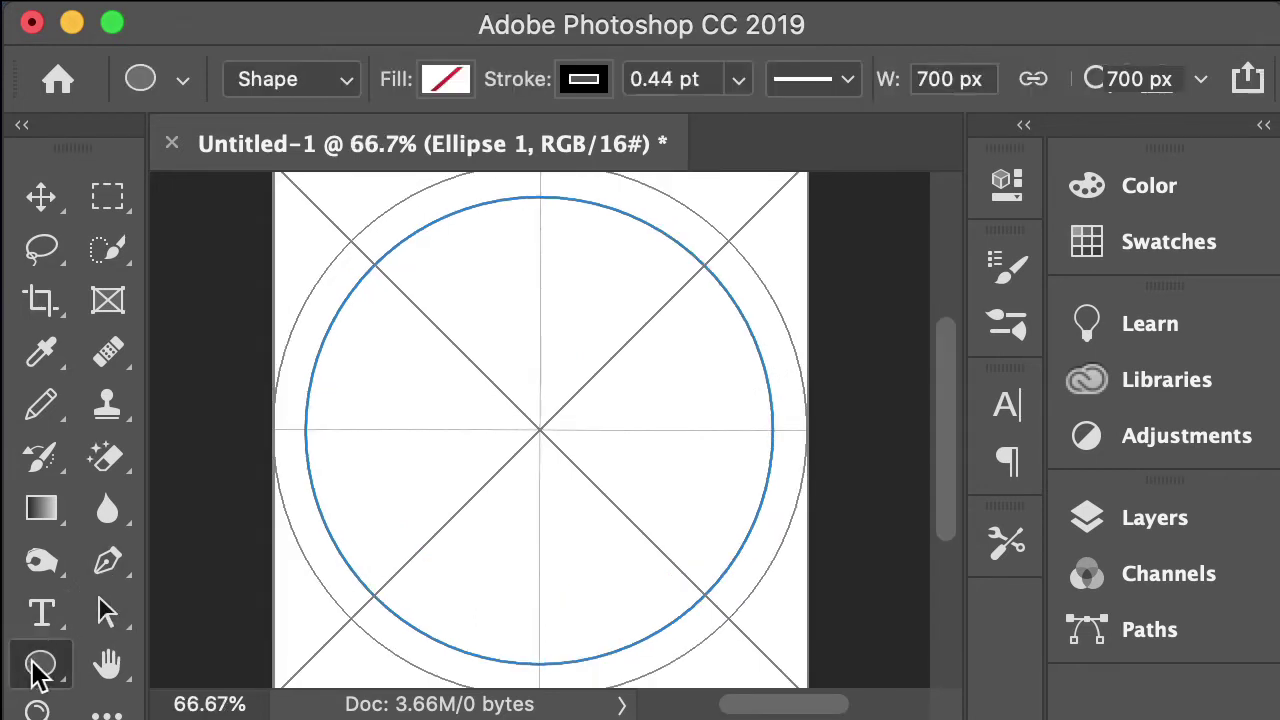
drag(503, 338, 662, 575)
double_click(503, 335)
key(BackSpace)
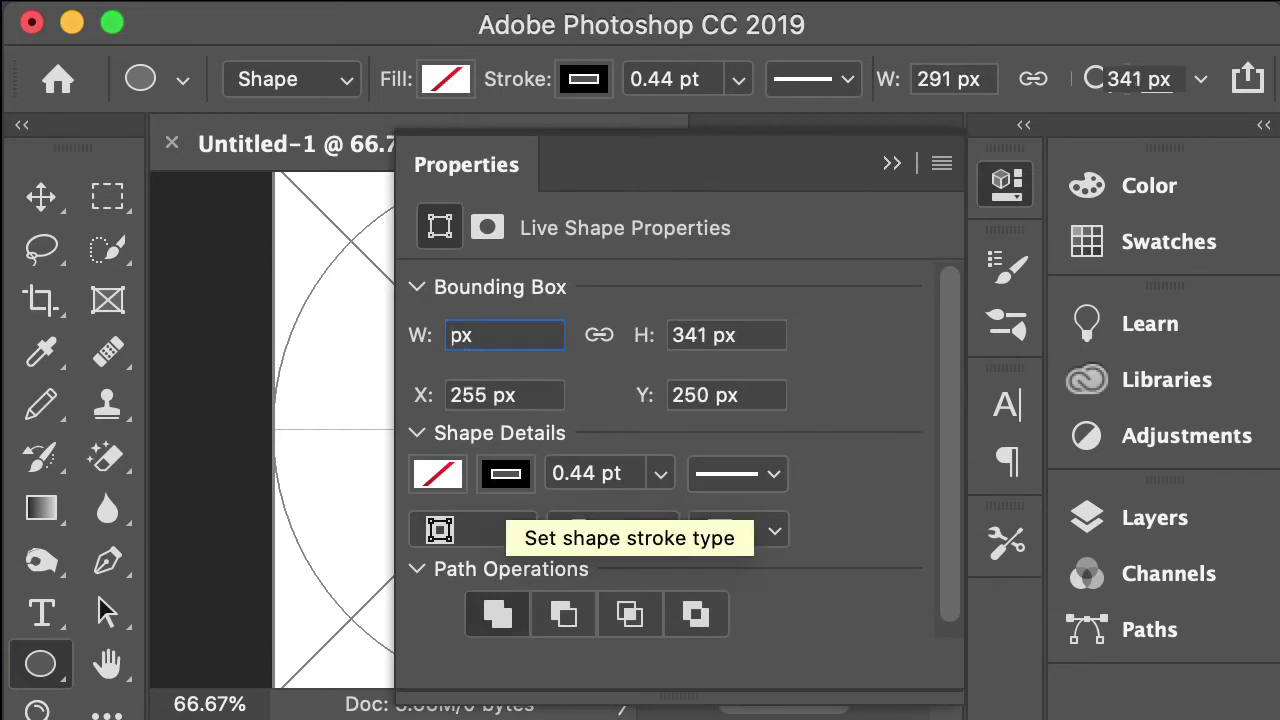
text(500)
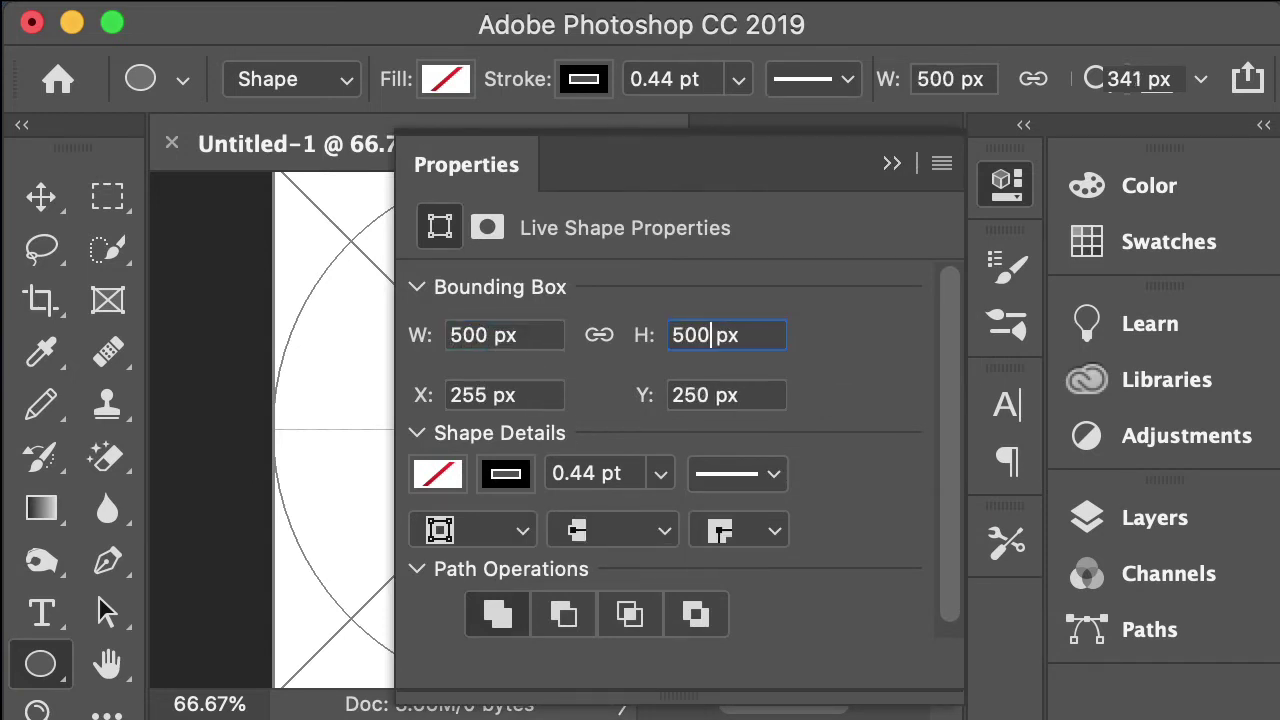
click(857, 335)
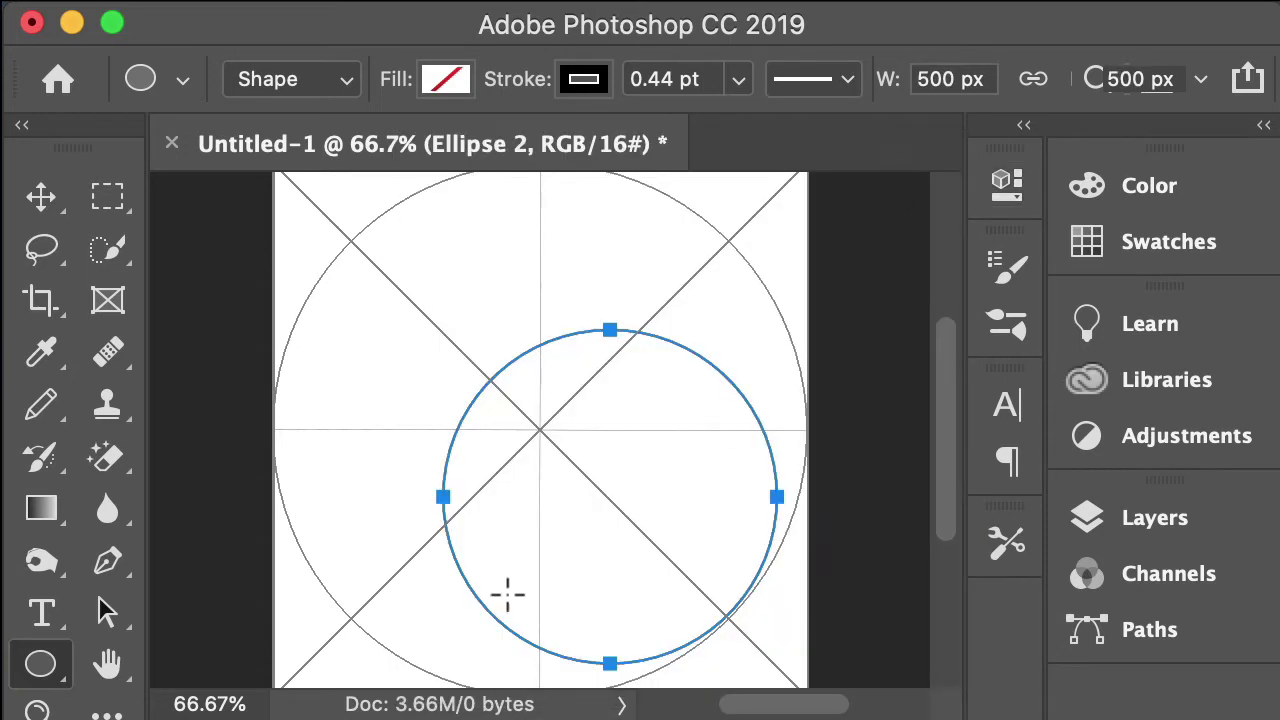
- Move the 500 px circle so its centre sits on the intersection of the guide lines
click(107, 613)
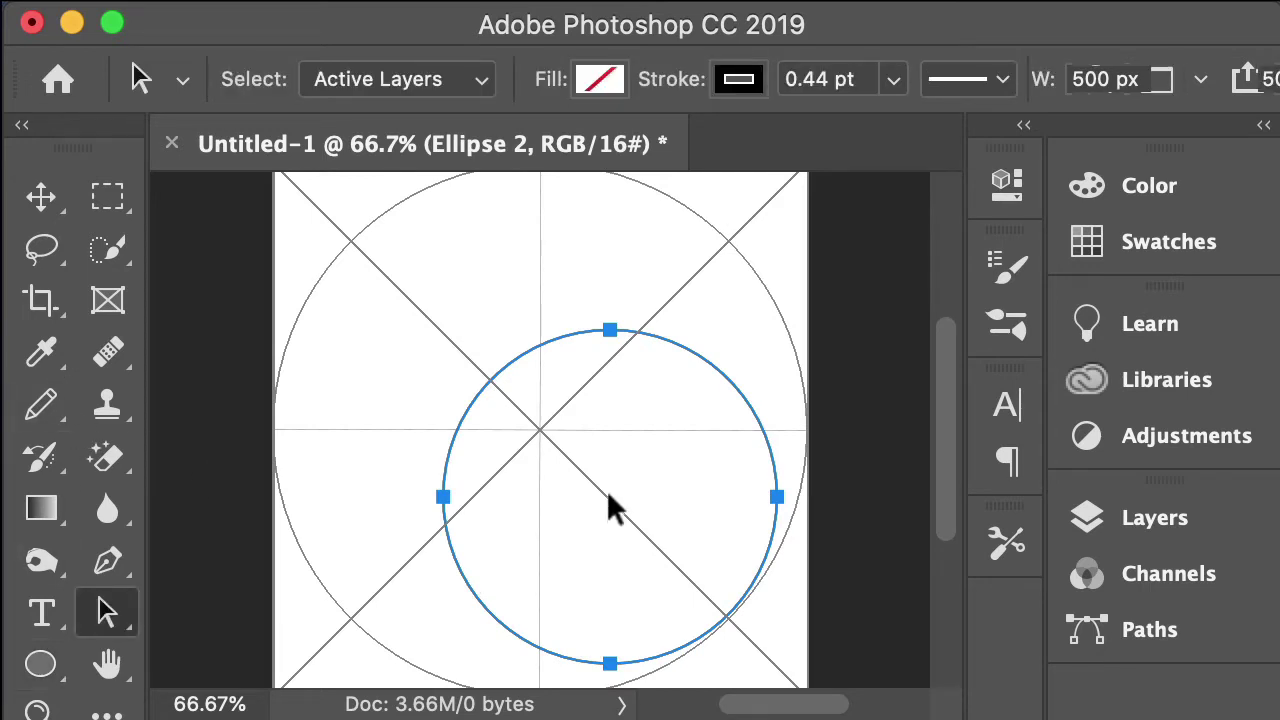
drag(607, 490, 545, 429)
key(super+minus)
- Use the Curvature Pen to draw the petal's outer edge from the 700 px circle's top to the 500 px circle's rightmost point, about 266 × 351 px
click(107, 590)
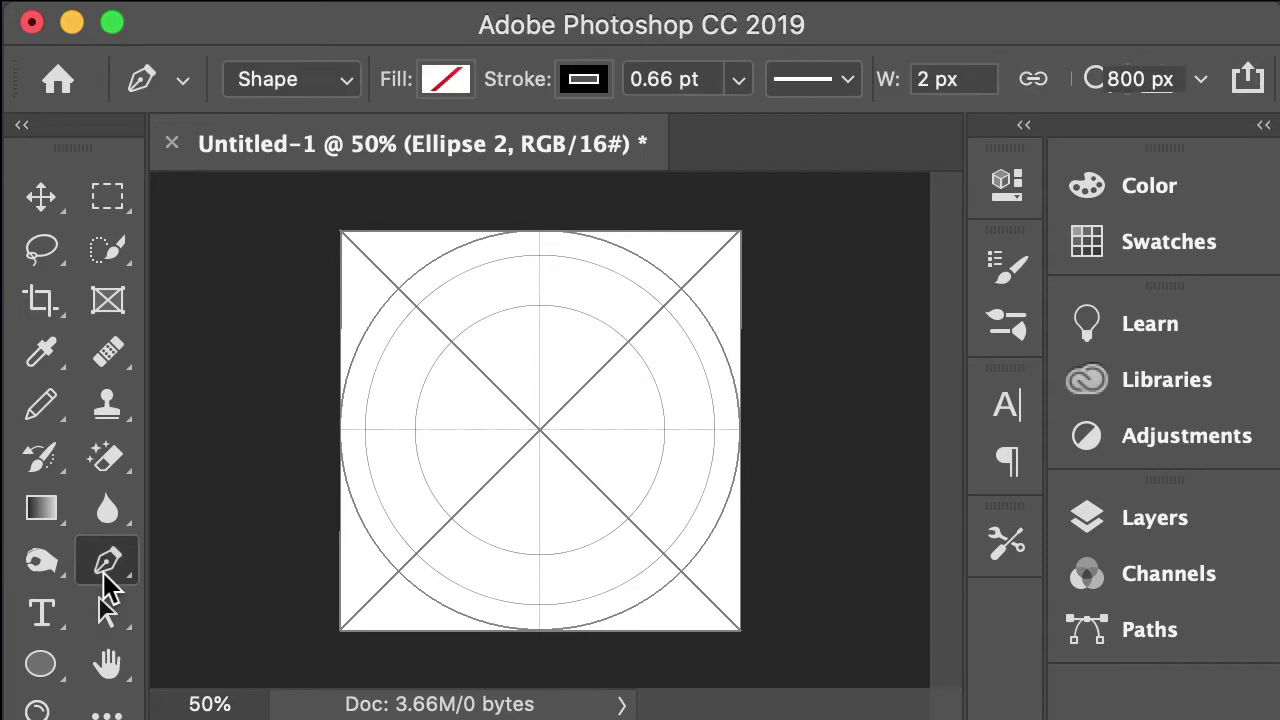
click(300, 633)
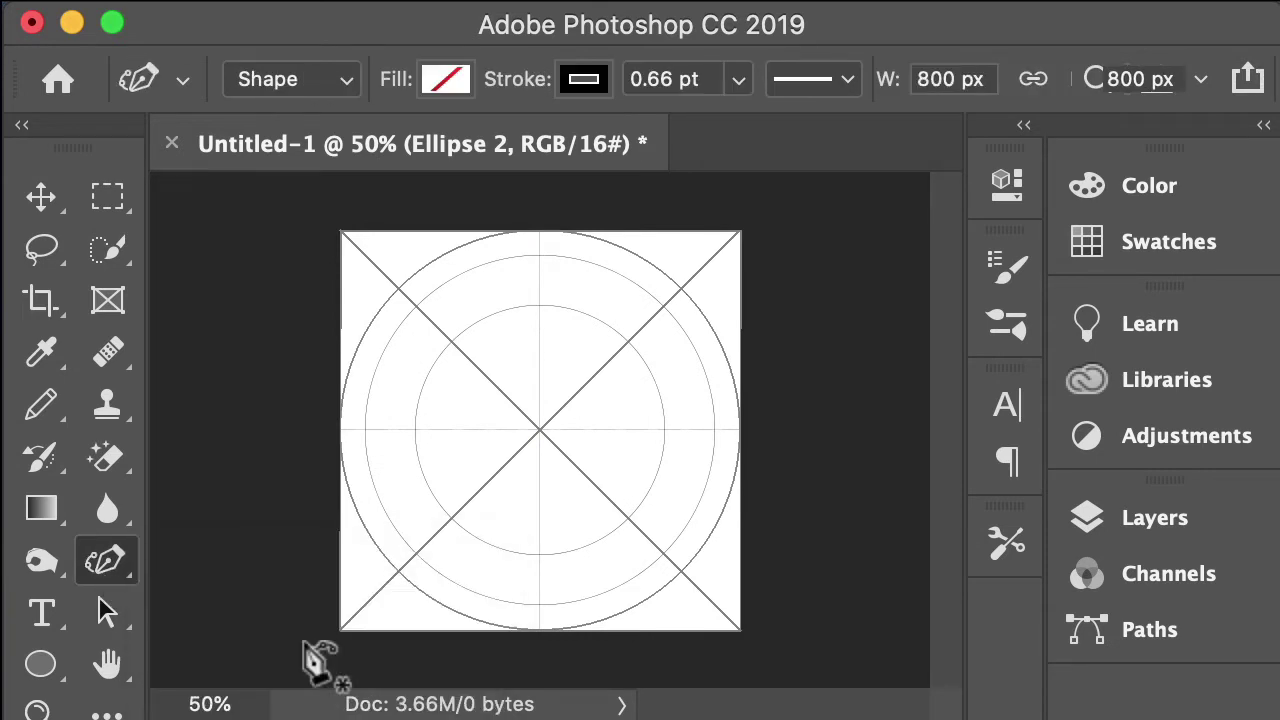
key(super+plus)
key(super+plus)
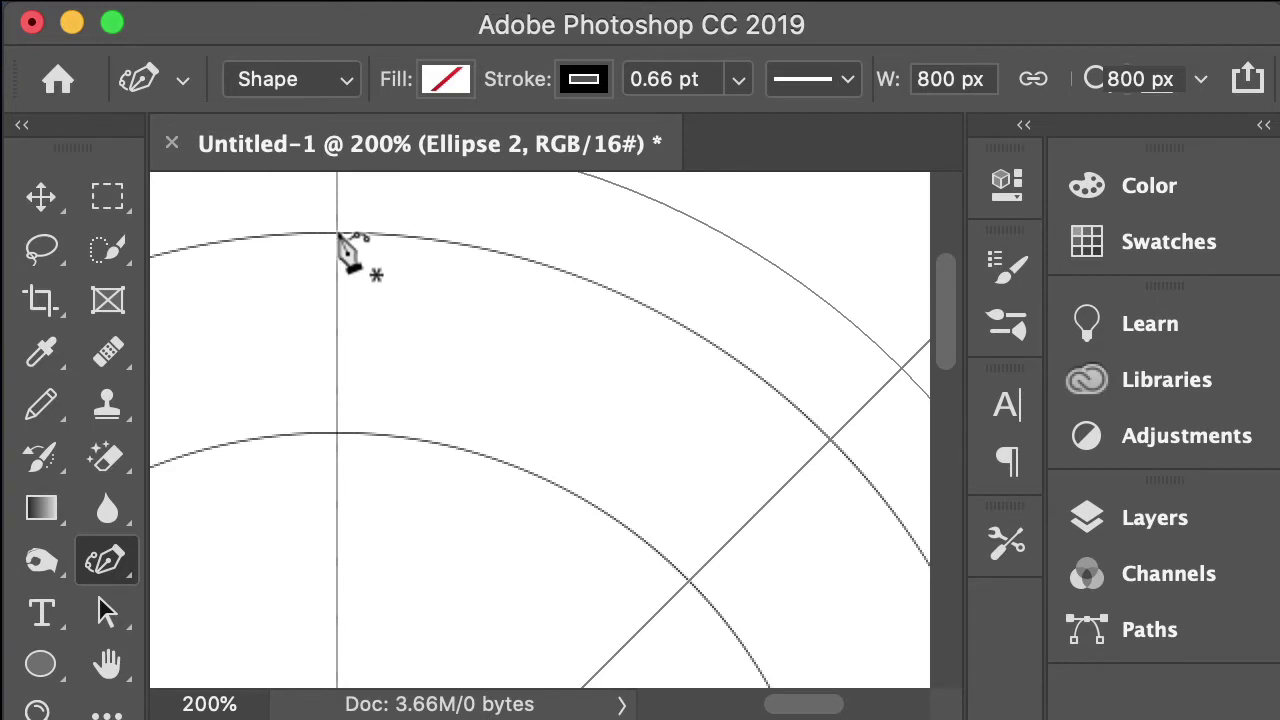
key(super+plus)
click(309, 323)
scroll(374, 303, down, 2)
click(363, 289)
scroll(411, 303, right, 3)
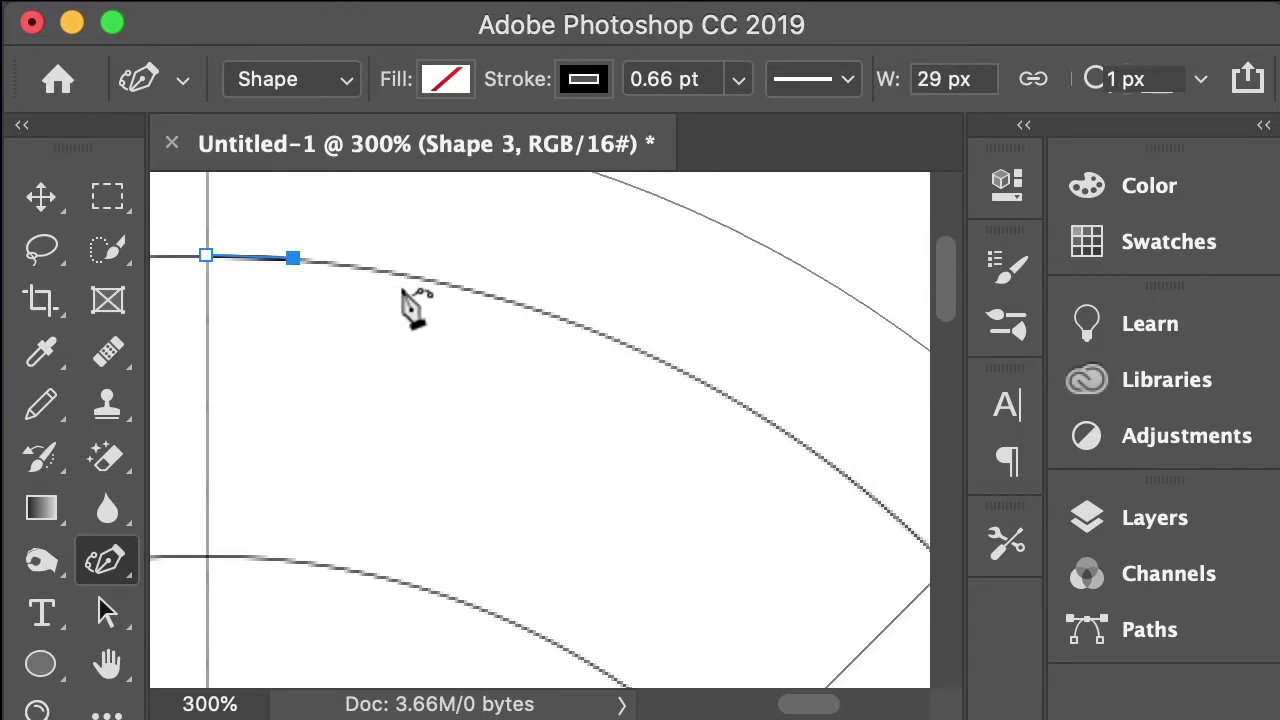
click(390, 284)
click(485, 333)
scroll(470, 340, down, 2)
scroll(470, 340, right, 3)
click(399, 276)
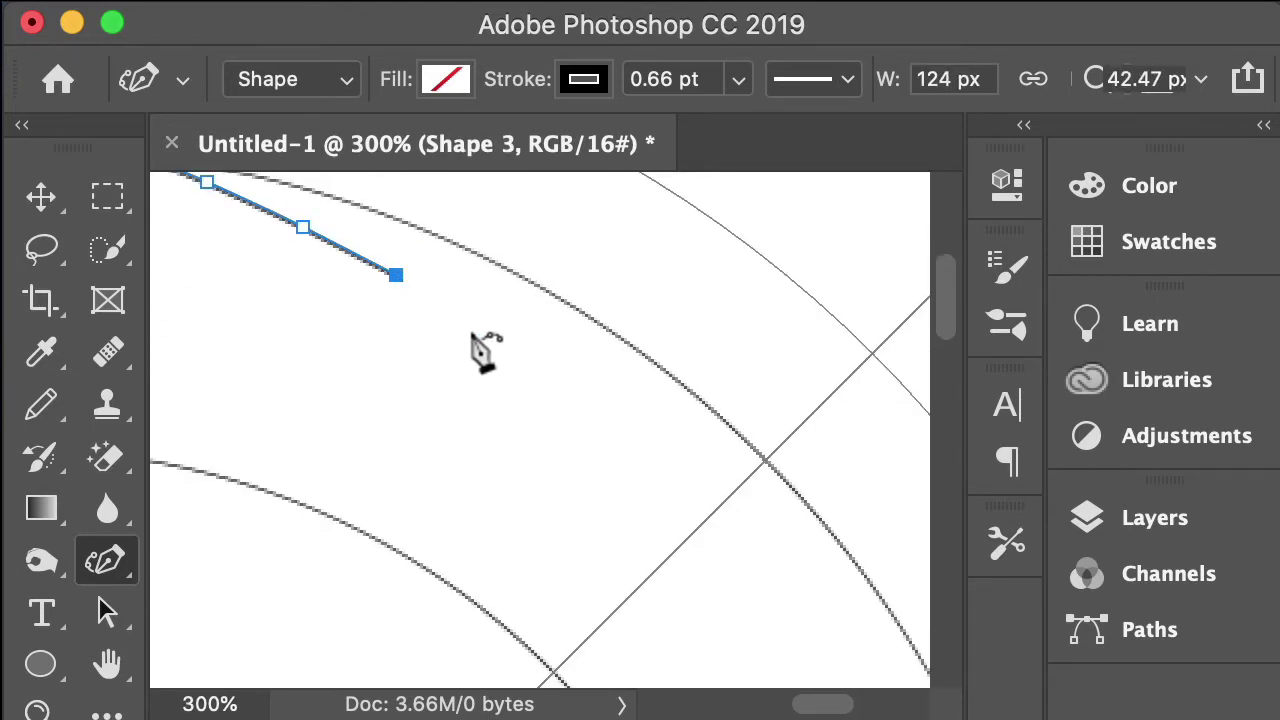
click(478, 338)
scroll(500, 340, down, 2)
scroll(533, 323, down, 1)
click(551, 309)
scroll(600, 350, down, 3)
scroll(634, 375, left, 2)
click(643, 366)
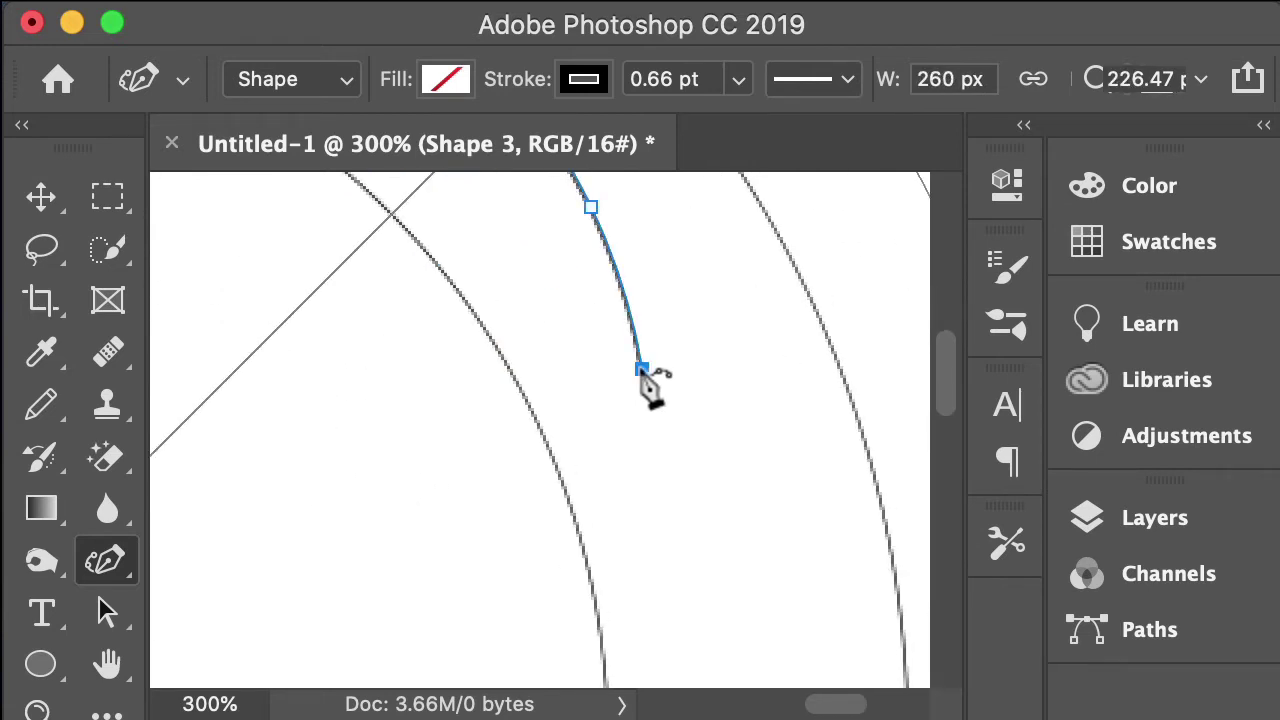
scroll(640, 372, down, 3)
click(656, 354)
click(657, 484)
scroll(640, 526, down, 2)
click(608, 534)
- Draw the petal's inner edge back up between the outer edge and the 500 px circle, closing the path at its starting anchor
scroll(663, 491, up, 2)
scroll(363, 309, up, 8)
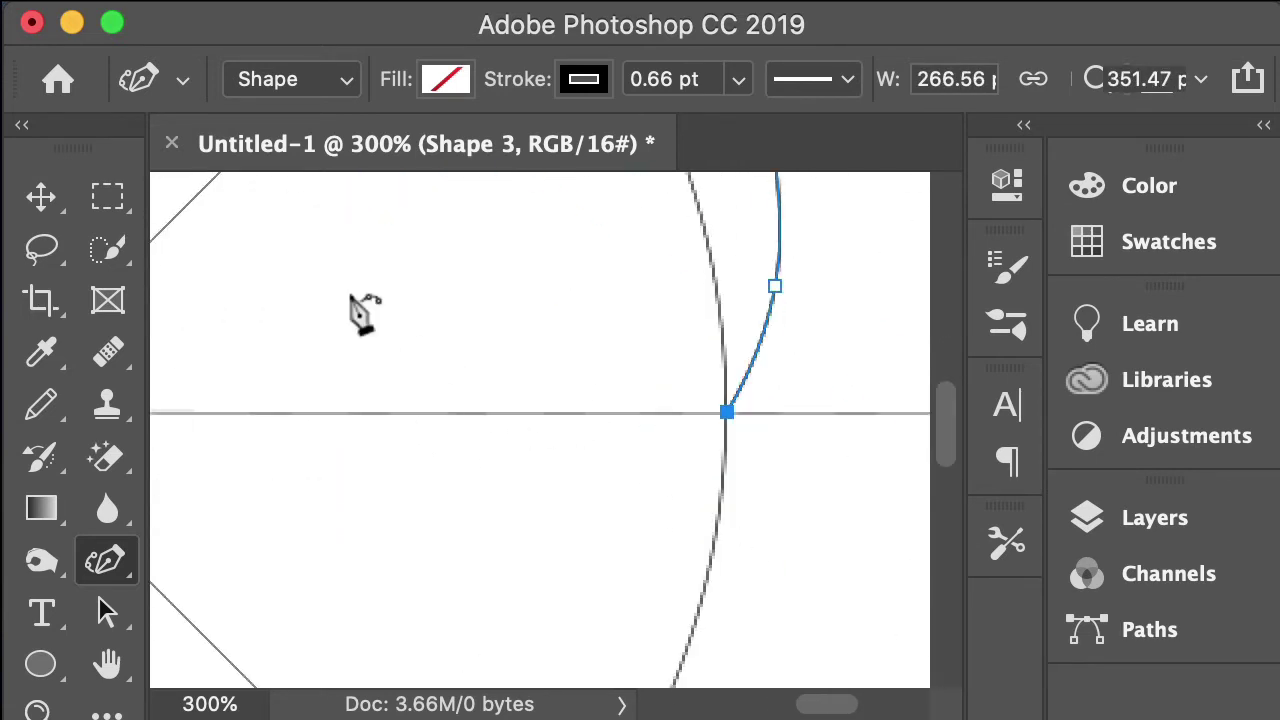
scroll(650, 470, left, 3)
scroll(650, 472, down, 8)
scroll(650, 472, right, 3)
click(636, 455)
click(623, 338)
scroll(640, 450, up, 3)
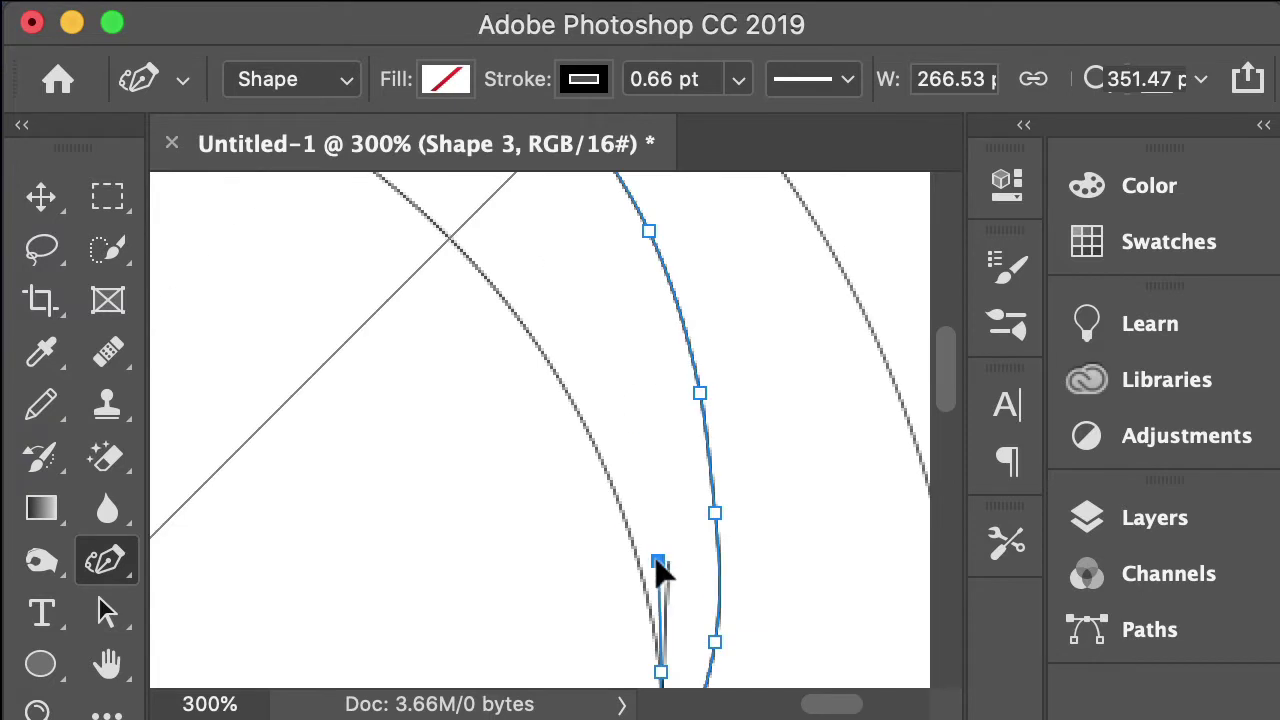
scroll(657, 566, left, 1)
click(645, 450)
scroll(680, 485, up, 3)
scroll(680, 485, left, 2)
click(682, 485)
scroll(640, 410, up, 1)
scroll(640, 410, left, 1)
click(658, 462)
scroll(600, 400, left, 1)
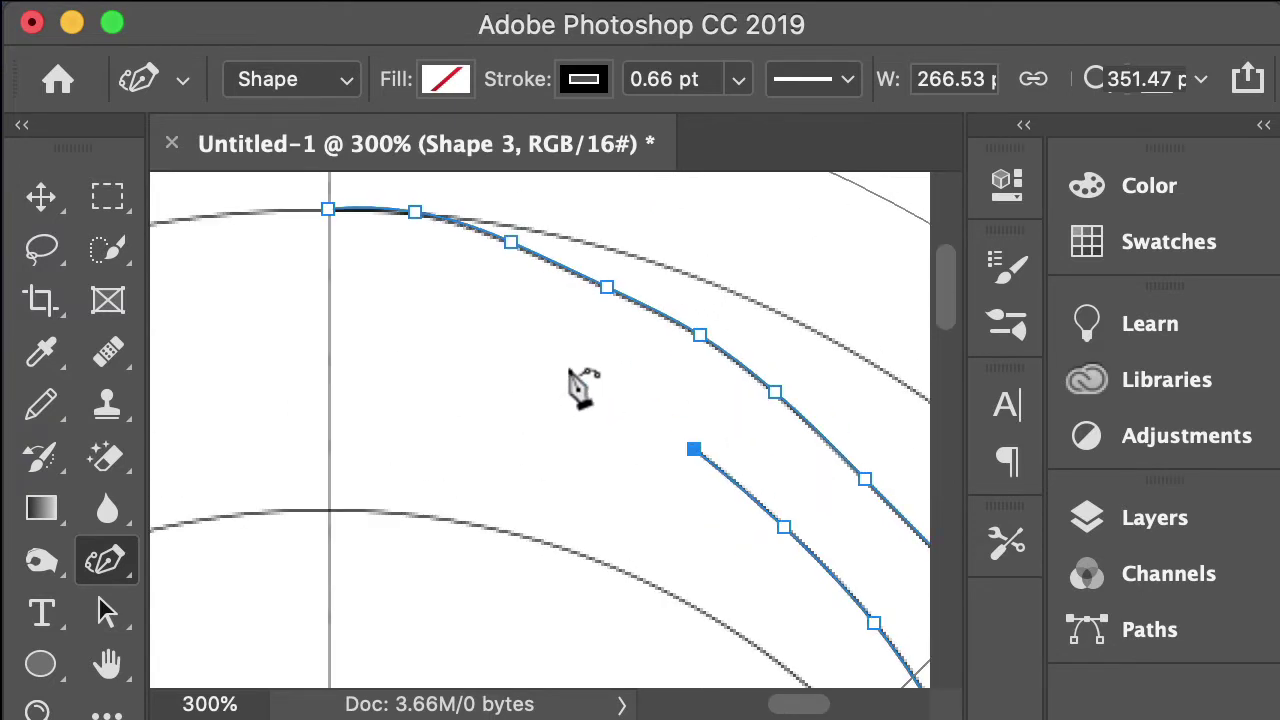
click(567, 346)
click(496, 287)
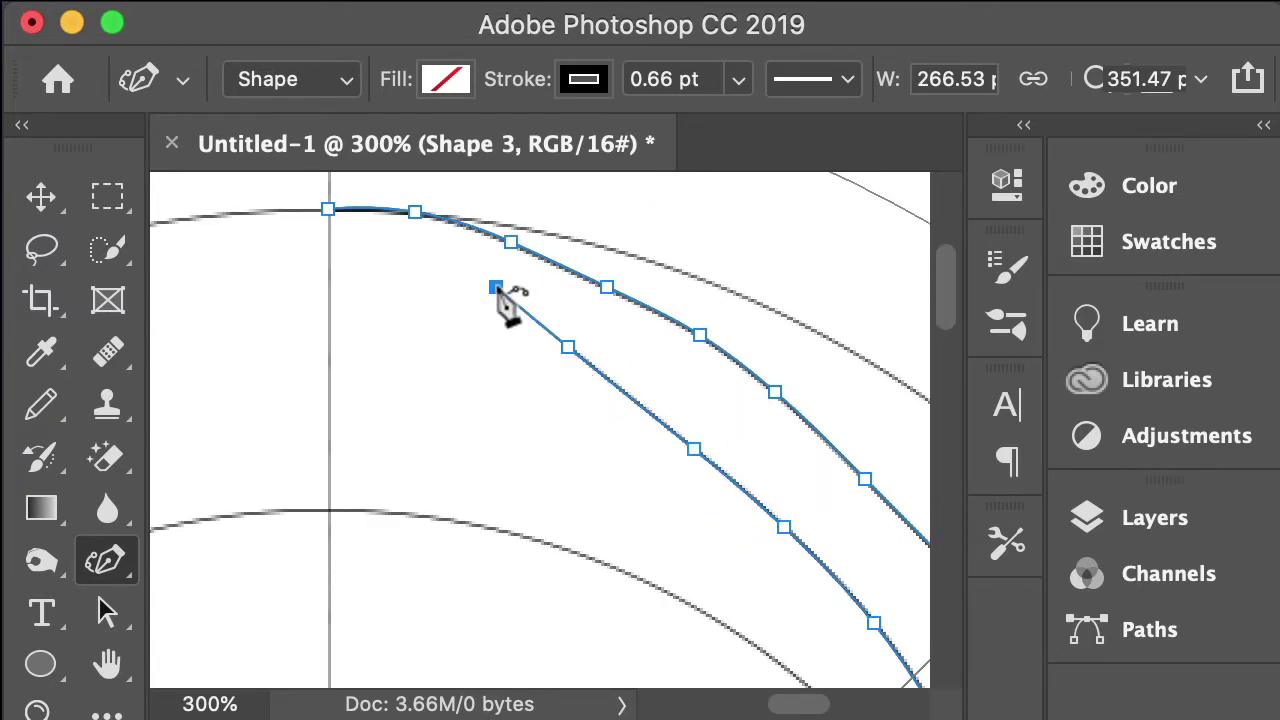
click(412, 245)
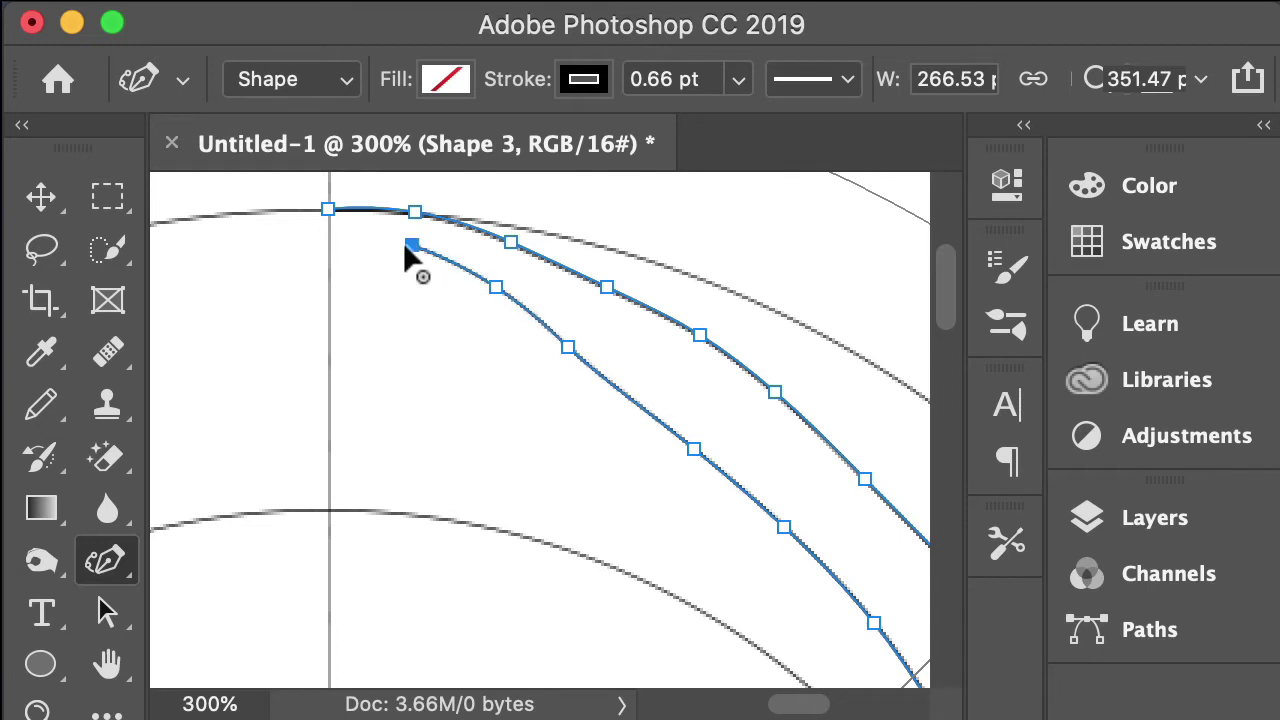
click(328, 211)
key(super+minus)
key(super+minus)
key(super+minus)
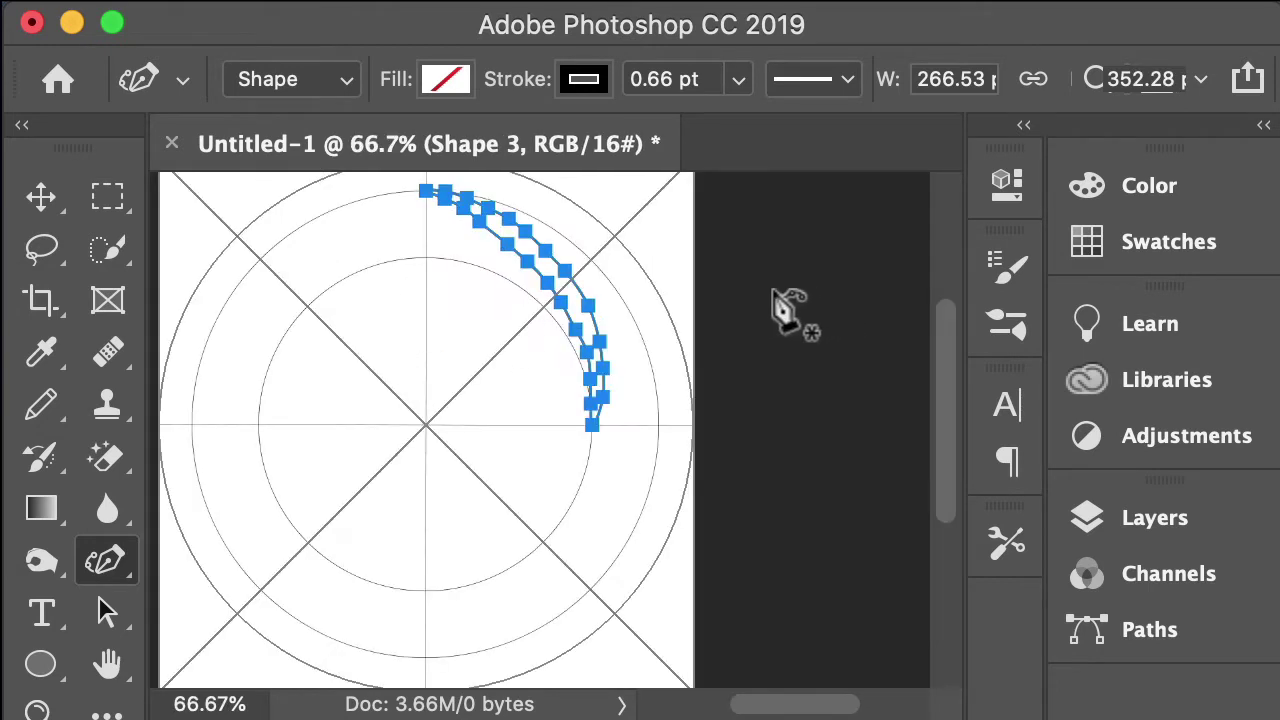
click(770, 297)
key(a)
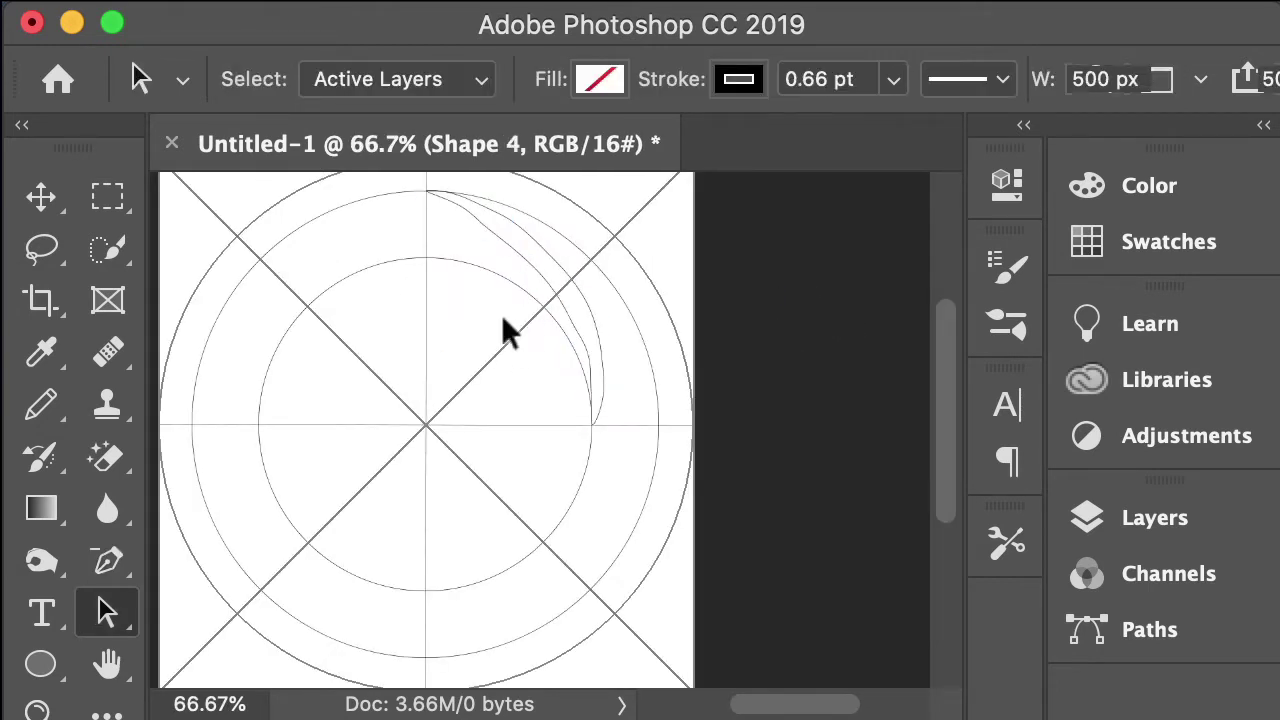
key(super+plus)
key(super+plus)
scroll(505, 333, up, 10)
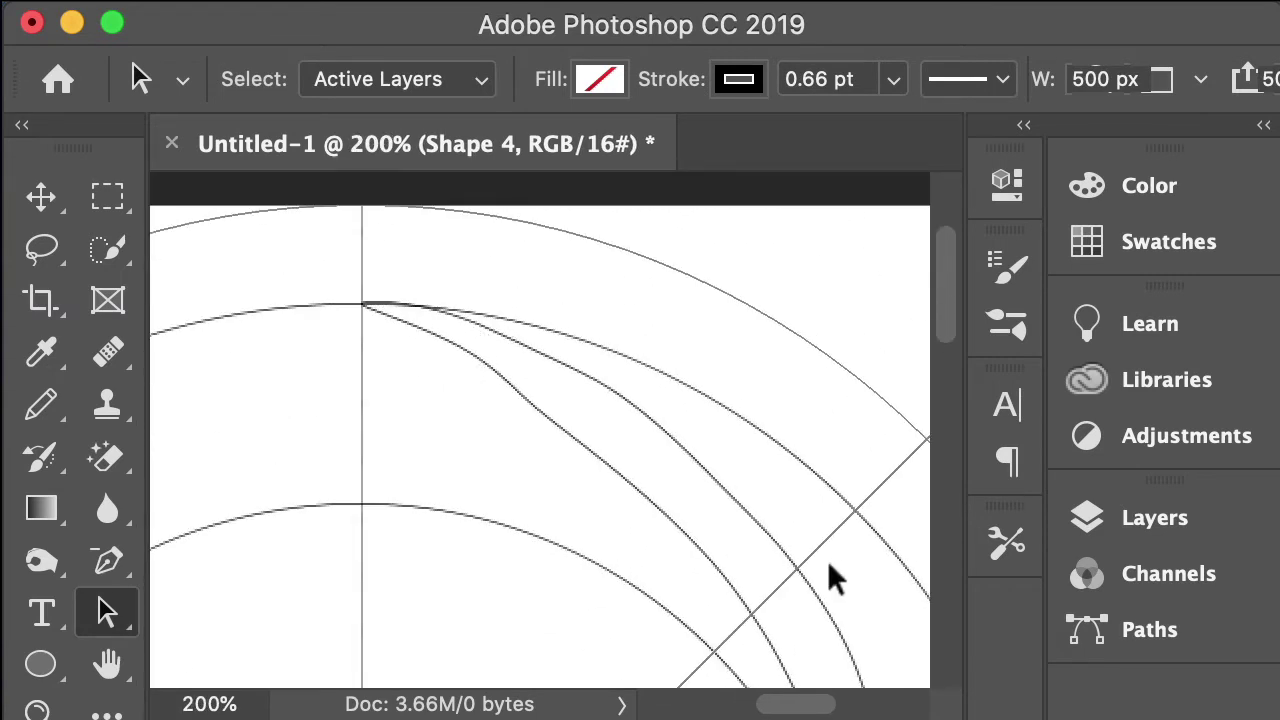
key(Delete)
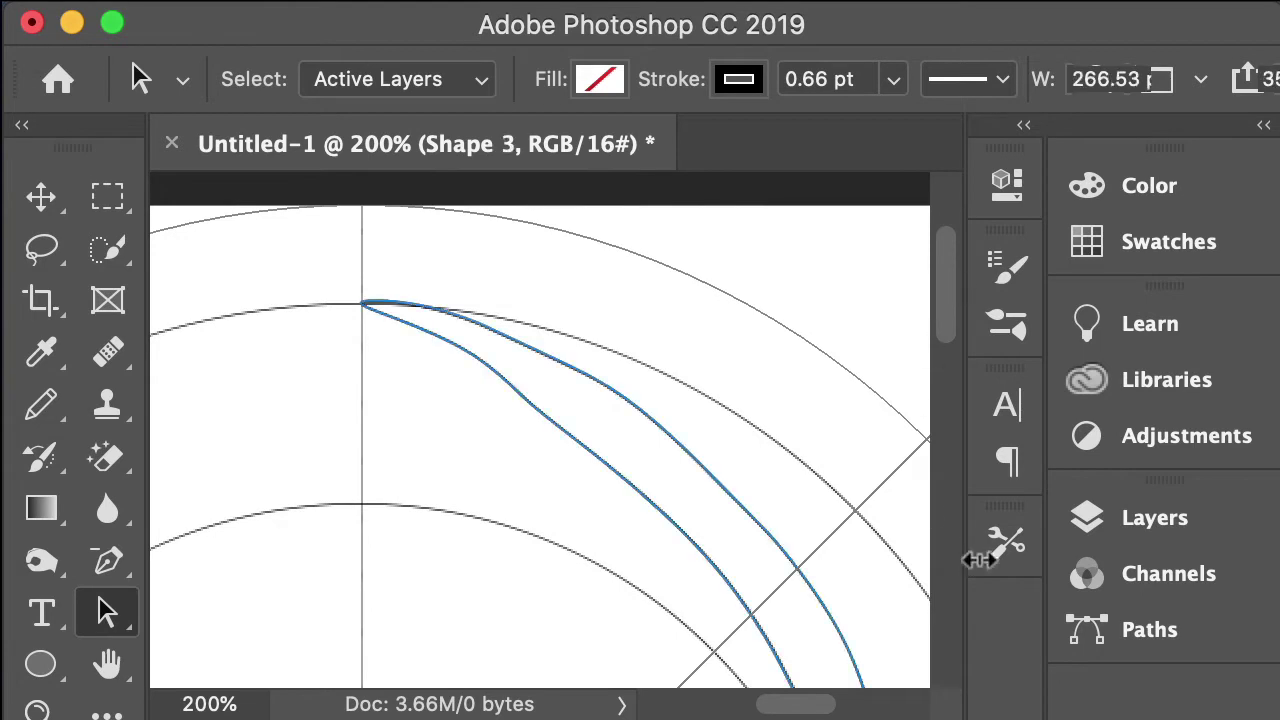
click(1158, 530)
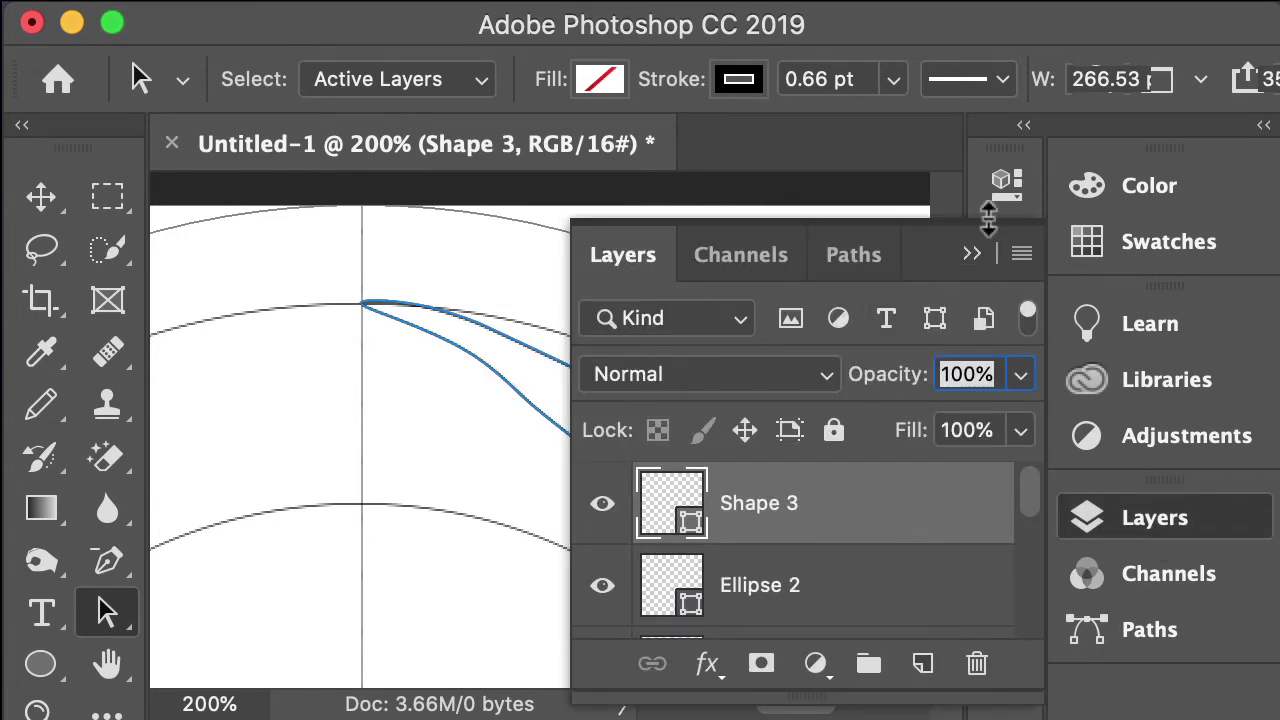
click(975, 265)
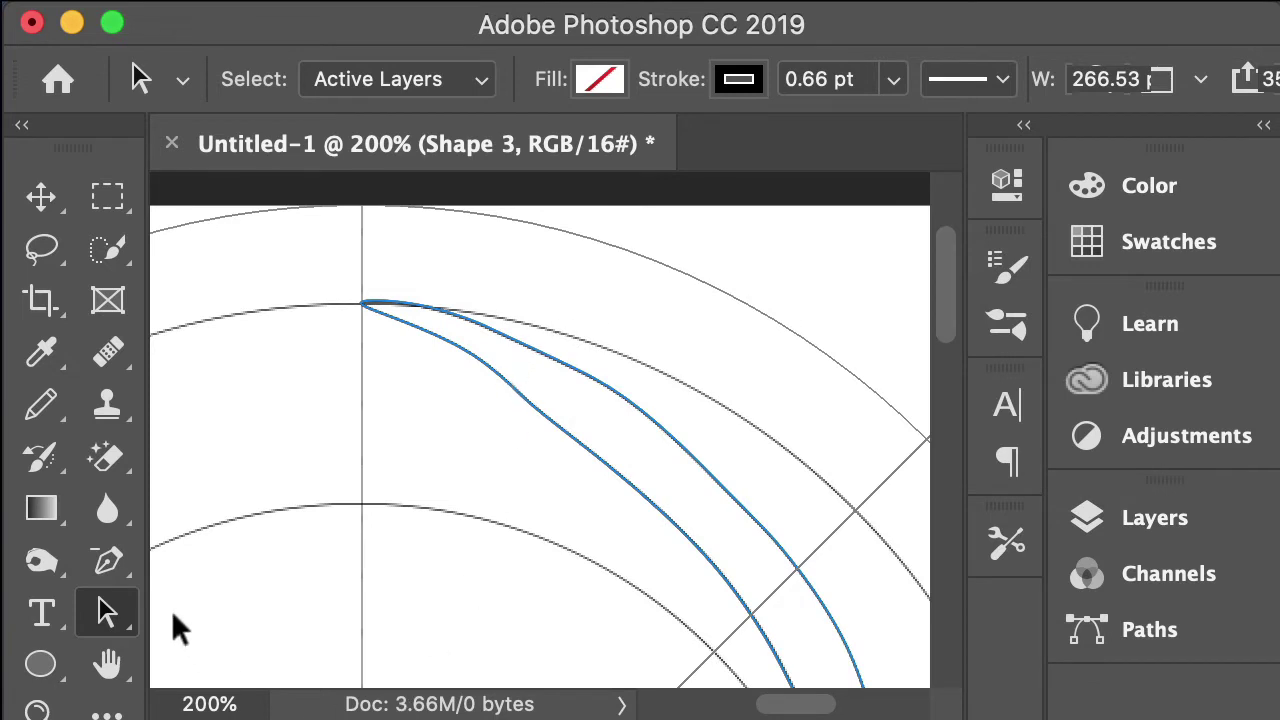
- Refine the petal's upper tip with the Curvature Pen by shifting its neighbouring anchors and adding an anchor on the inner edge
click(568, 445)
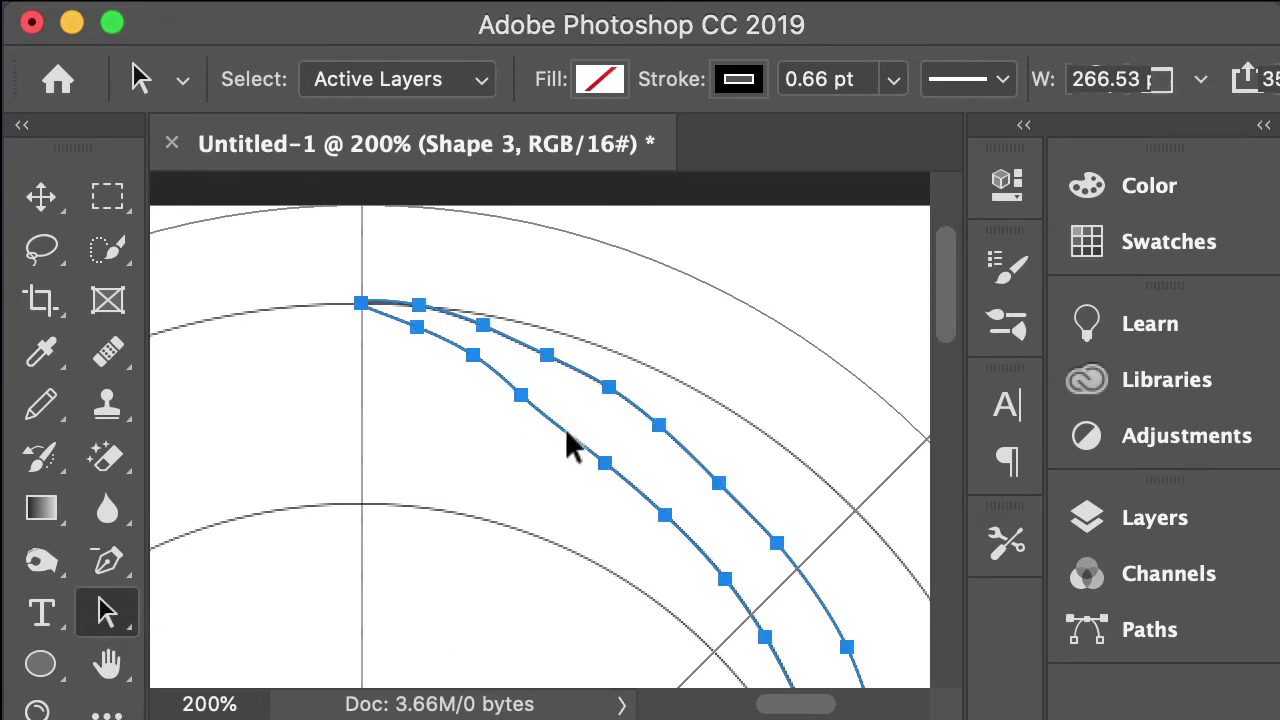
key(super+plus)
click(107, 560)
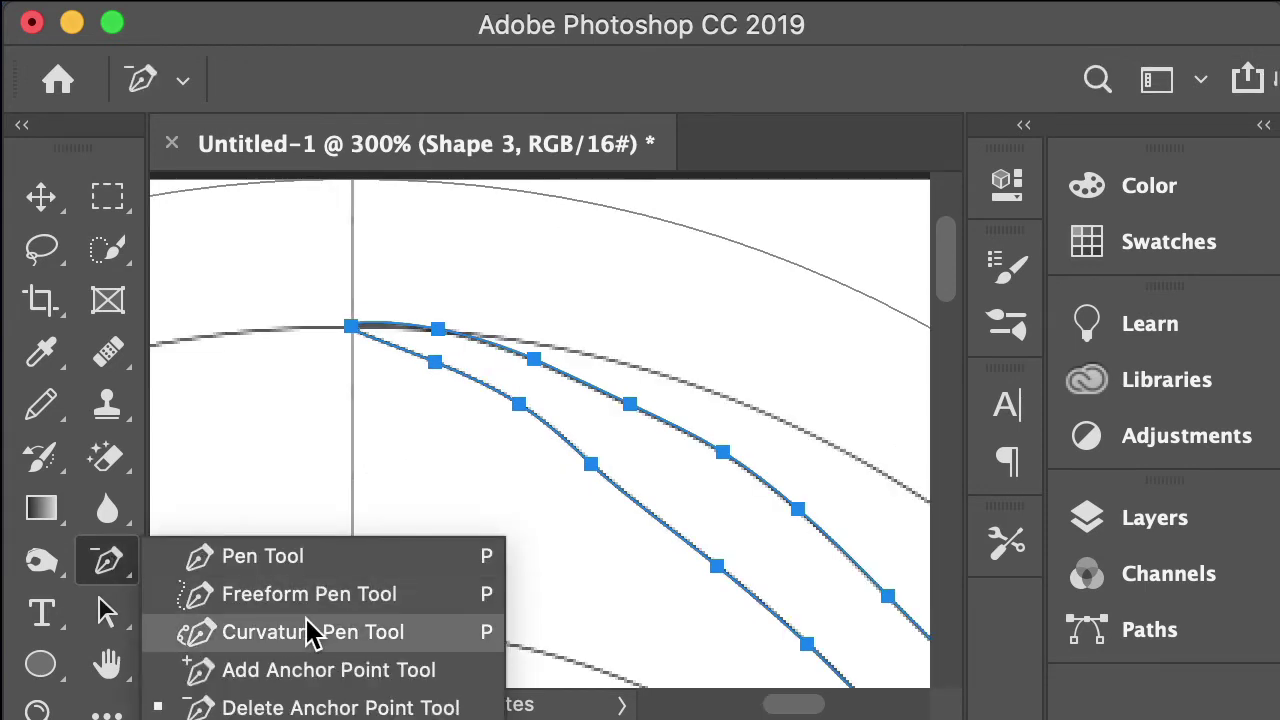
click(310, 633)
click(353, 329)
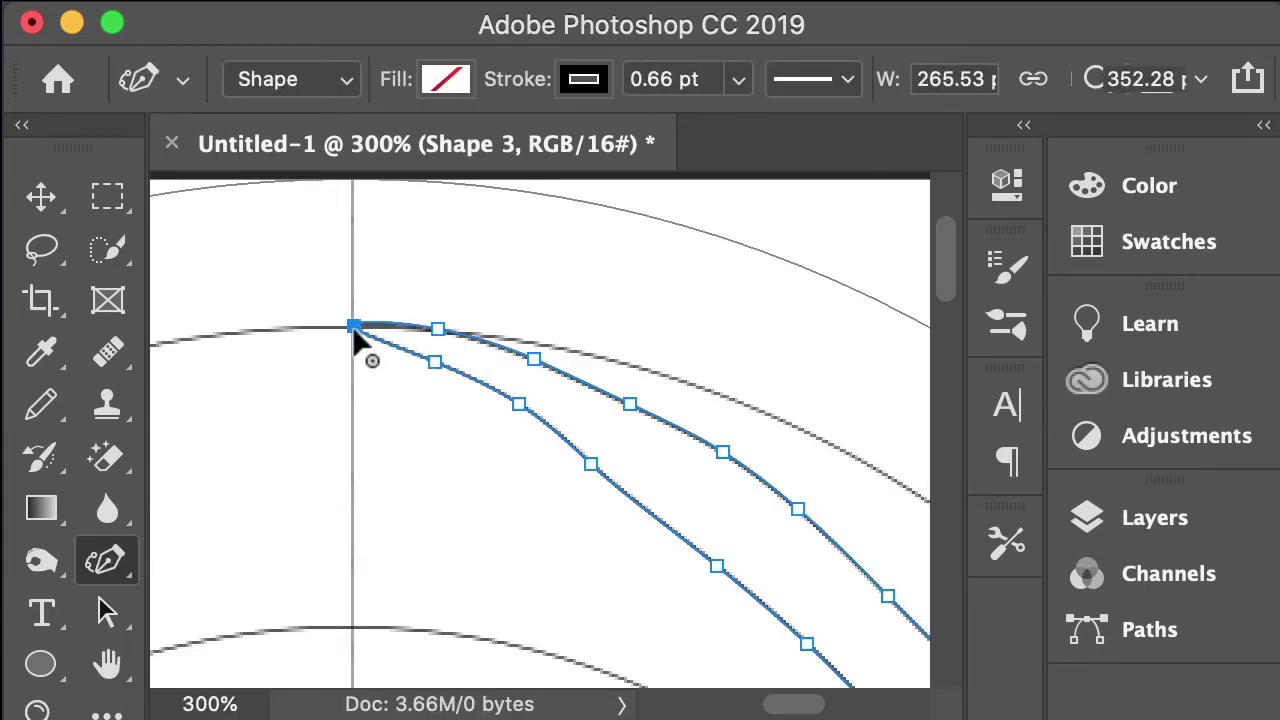
drag(438, 330, 400, 333)
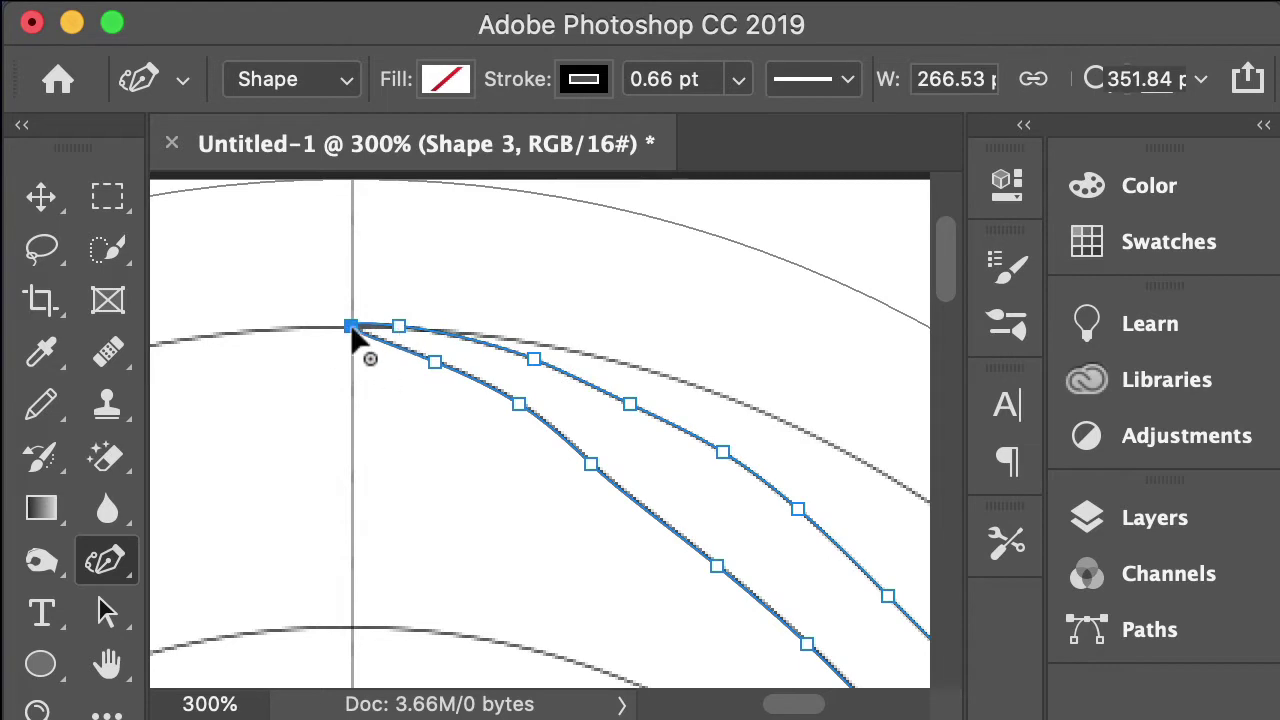
drag(518, 405, 507, 411)
drag(435, 361, 423, 358)
click(457, 378)
- Smooth the upper part of the petal's outer edge by repositioning its anchor points
scroll(500, 420, down, 2)
scroll(500, 420, right, 3)
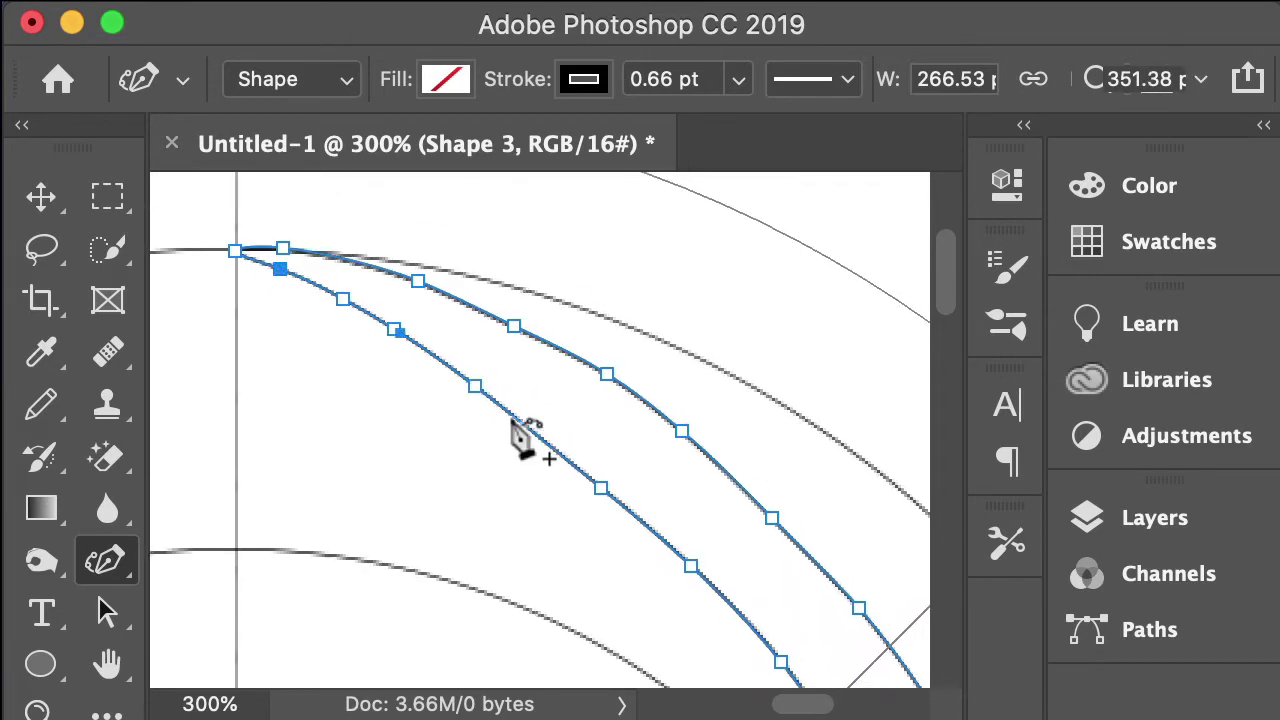
drag(416, 279, 437, 288)
scroll(437, 288, down, 2)
scroll(457, 263, right, 3)
click(302, 242)
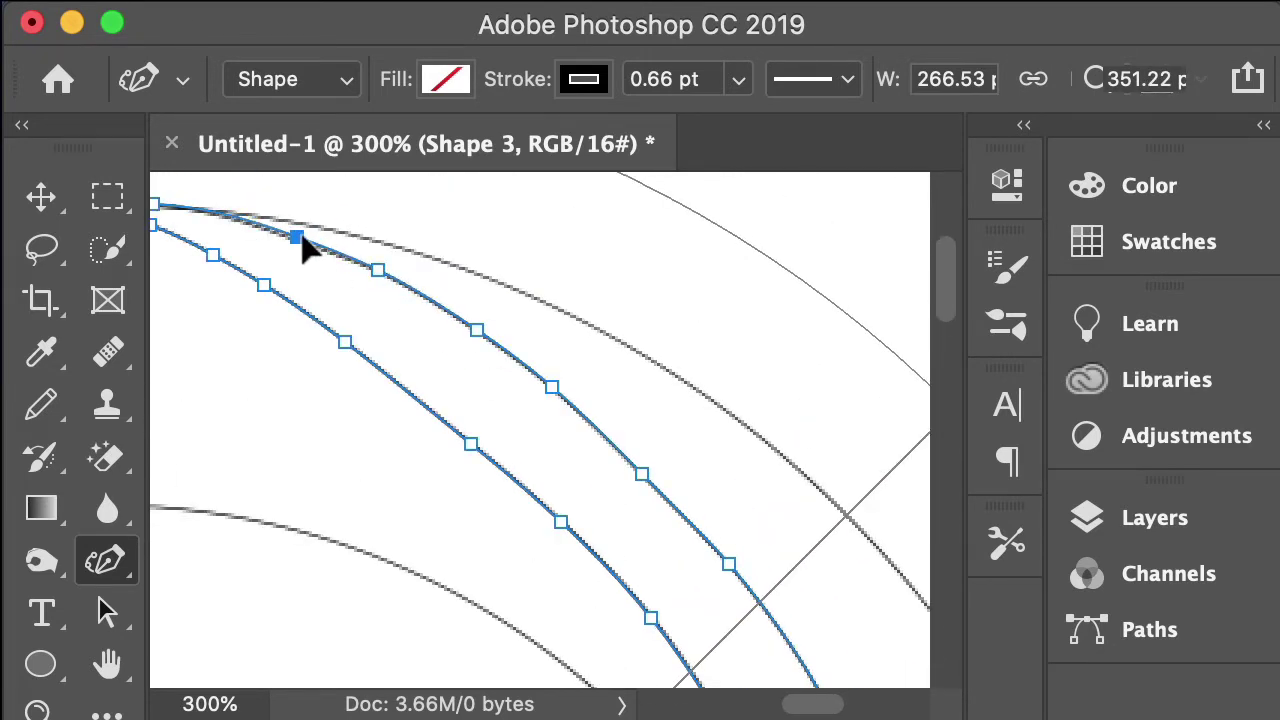
- Smooth both edges of the petal's lower half and the inner edge's middle by adding and repositioning anchor points
scroll(306, 249, up, 2)
scroll(527, 340, down, 4)
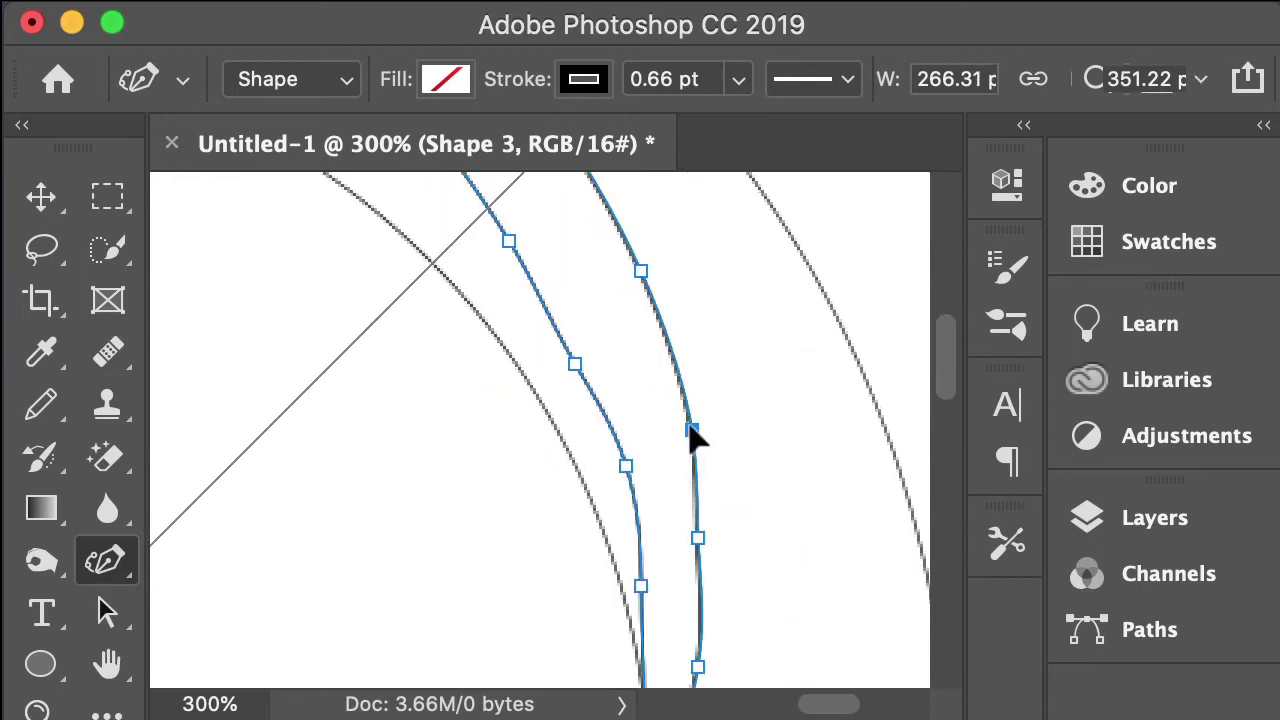
click(630, 520)
click(607, 594)
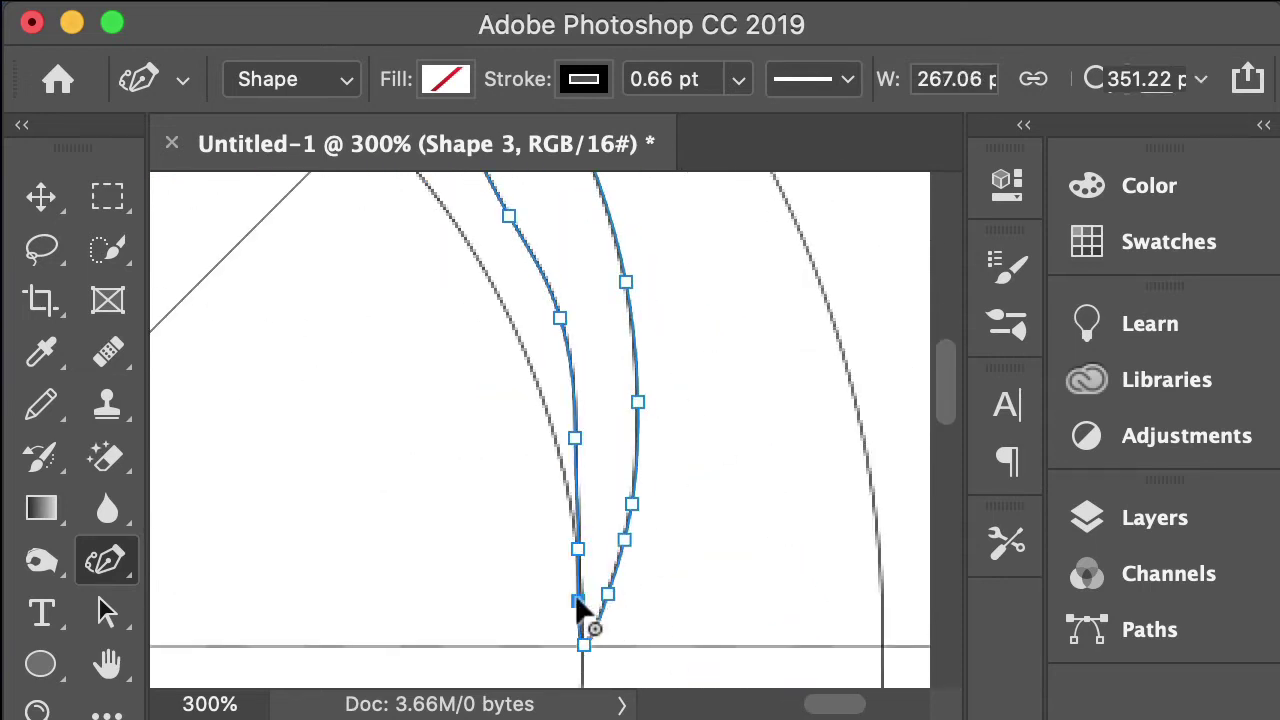
click(580, 508)
click(565, 386)
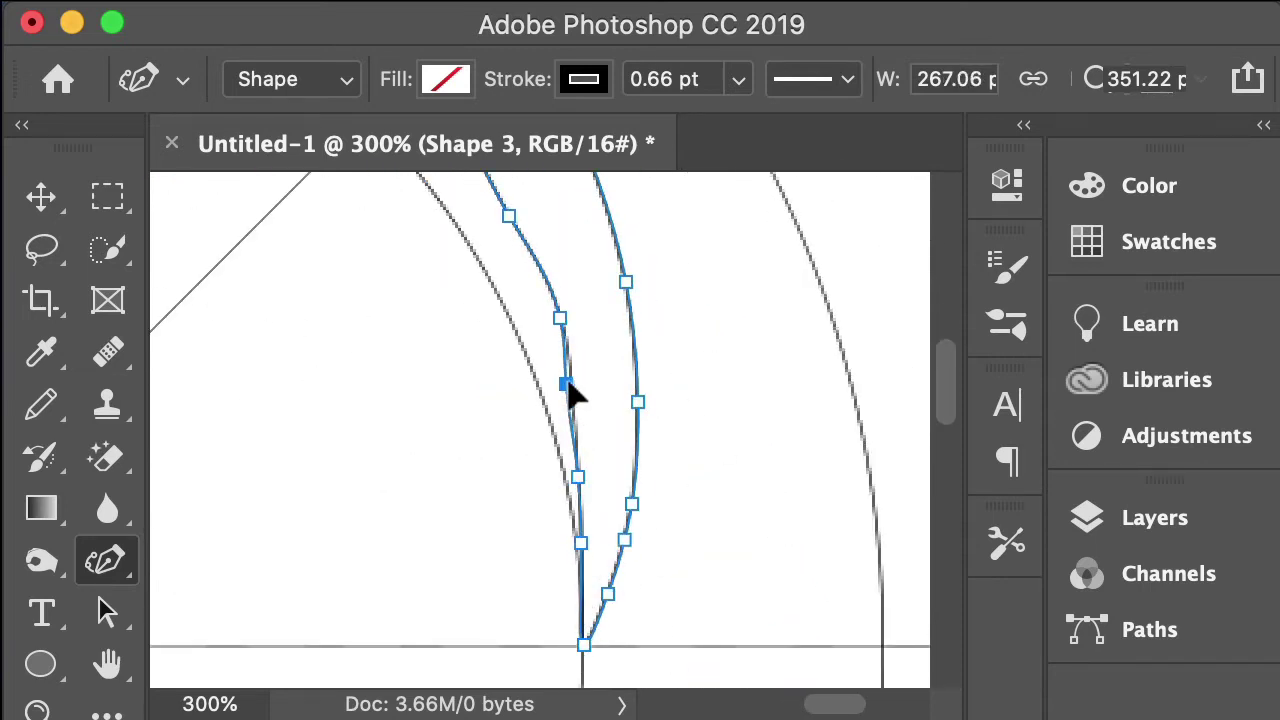
click(541, 290)
scroll(547, 297, up, 8)
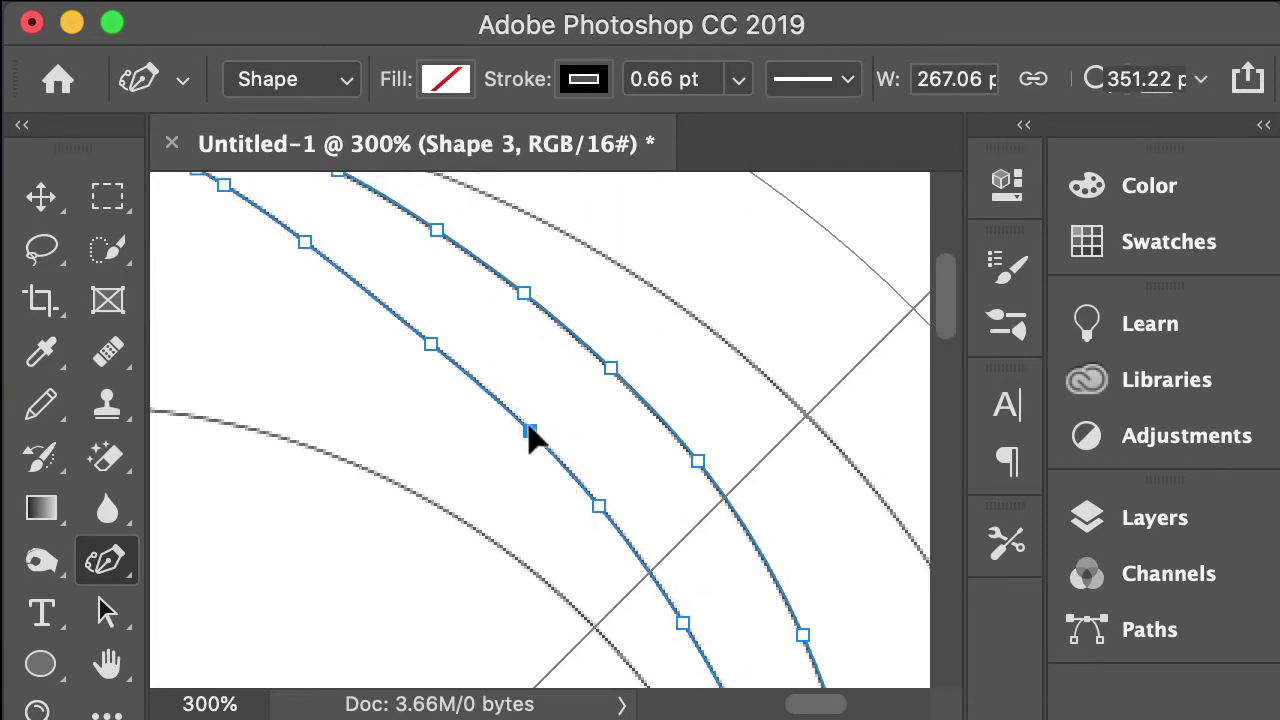
- Duplicate the petal layer Shape 3 as a new layer named Shape 4
key(v)
key(super+0)
click(748, 277)
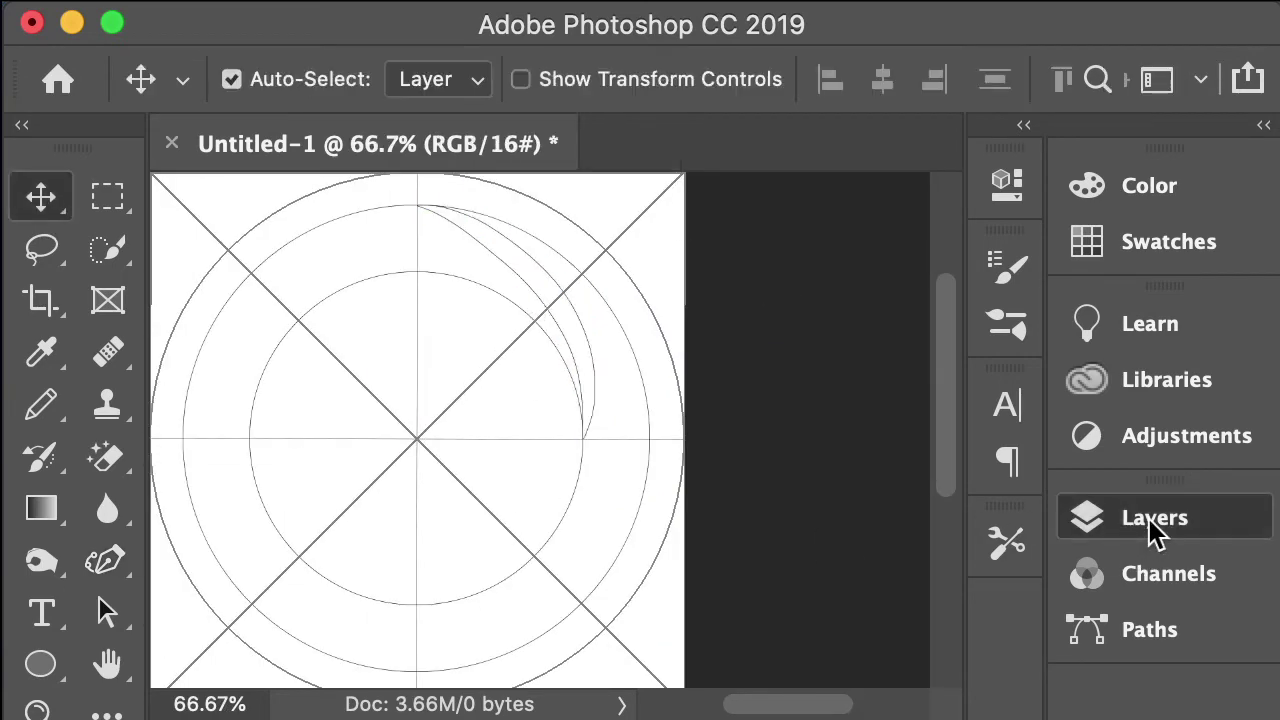
click(1100, 520)
click(835, 518)
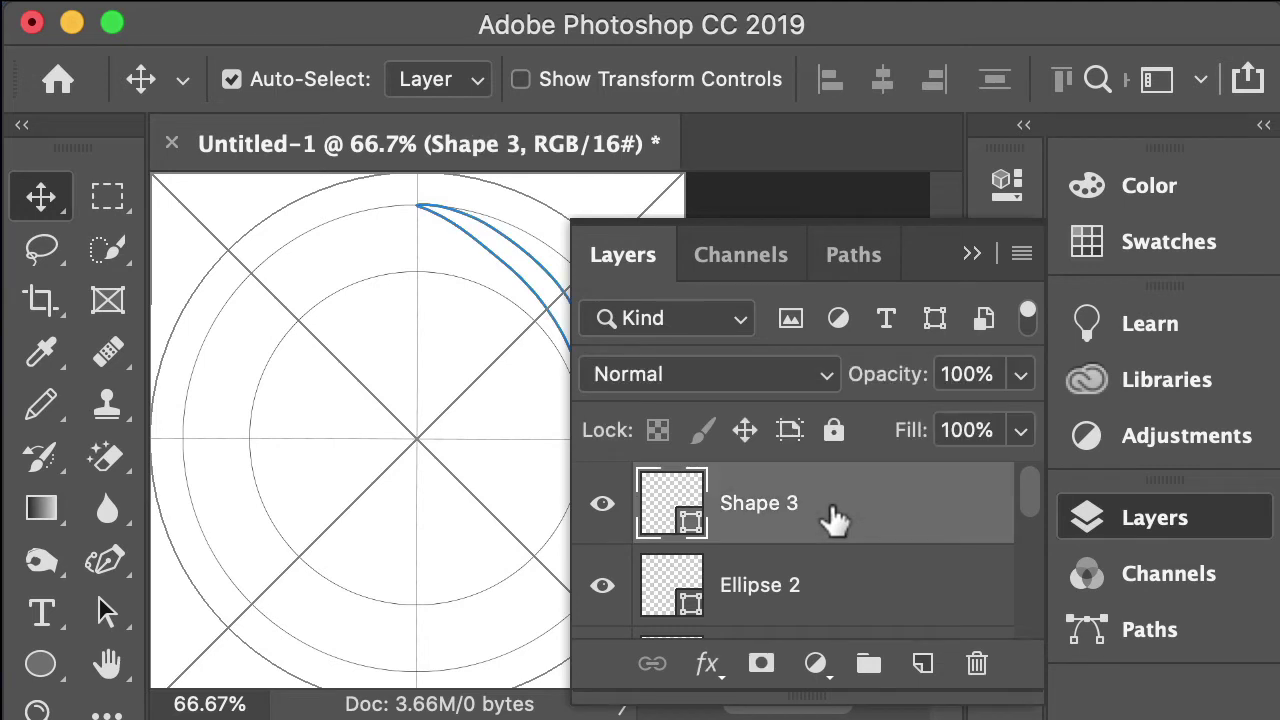
right_click(837, 517)
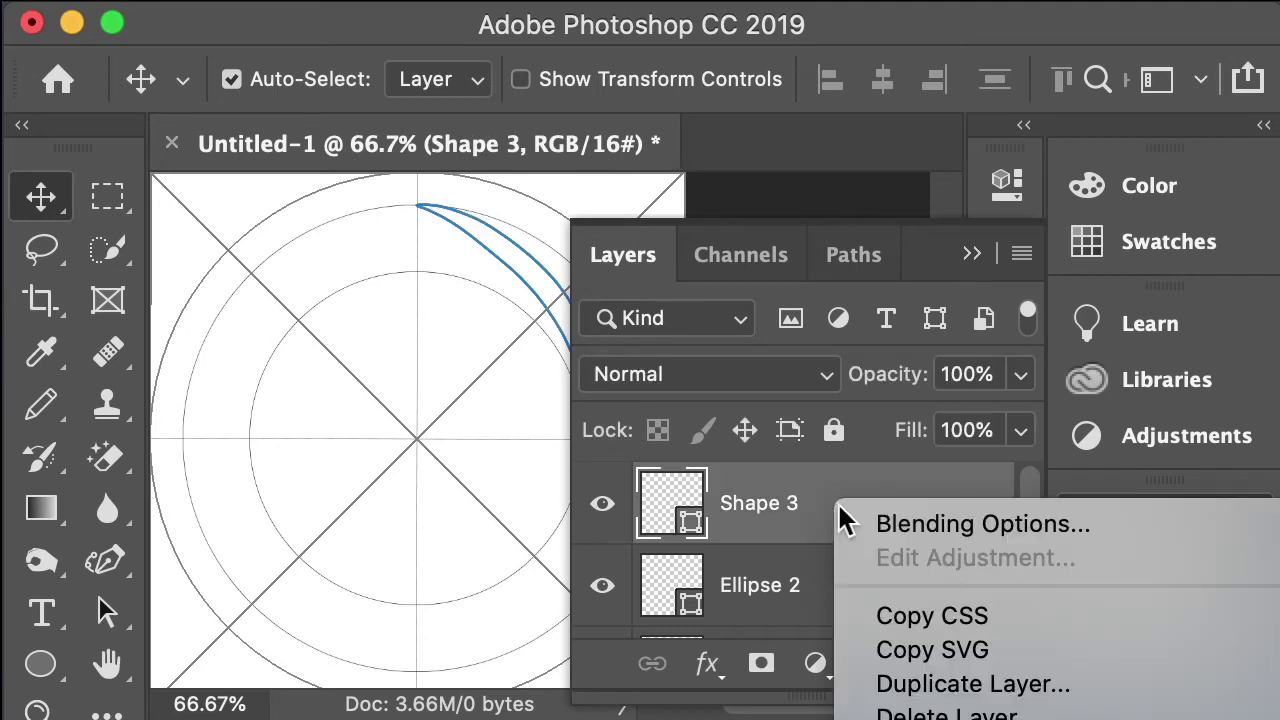
click(965, 690)
drag(743, 131, 651, 133)
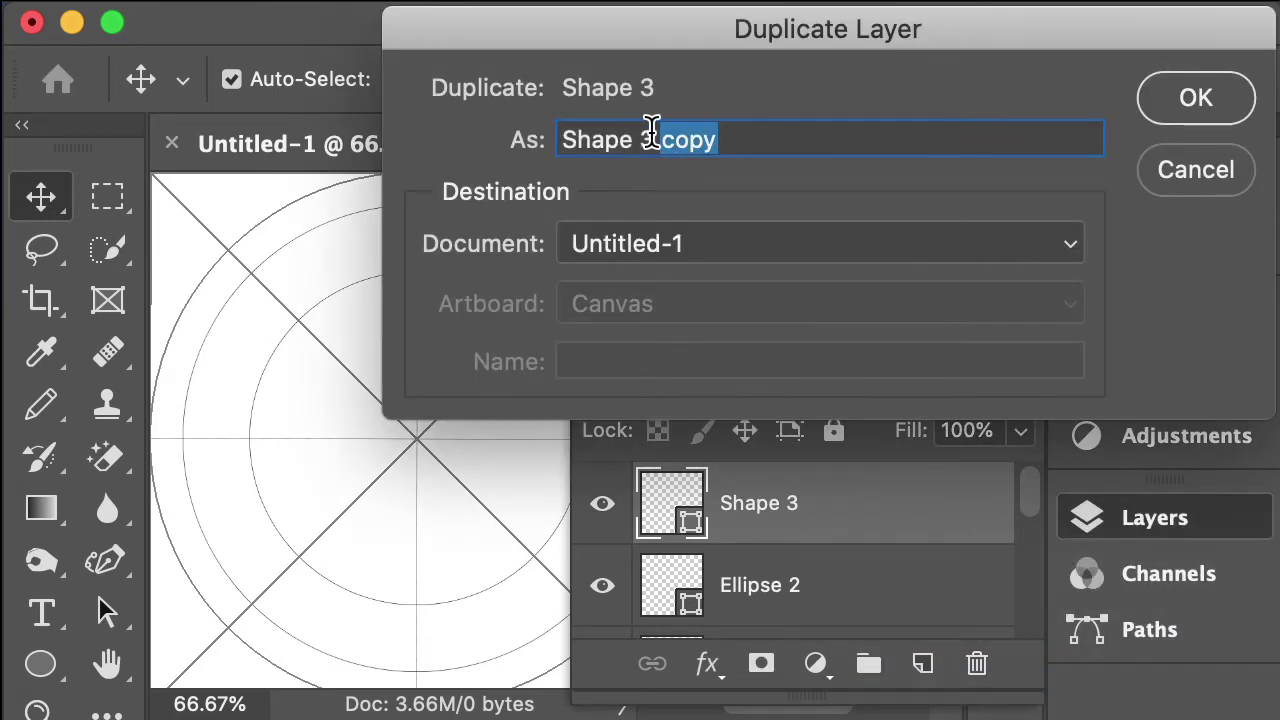
text(4)
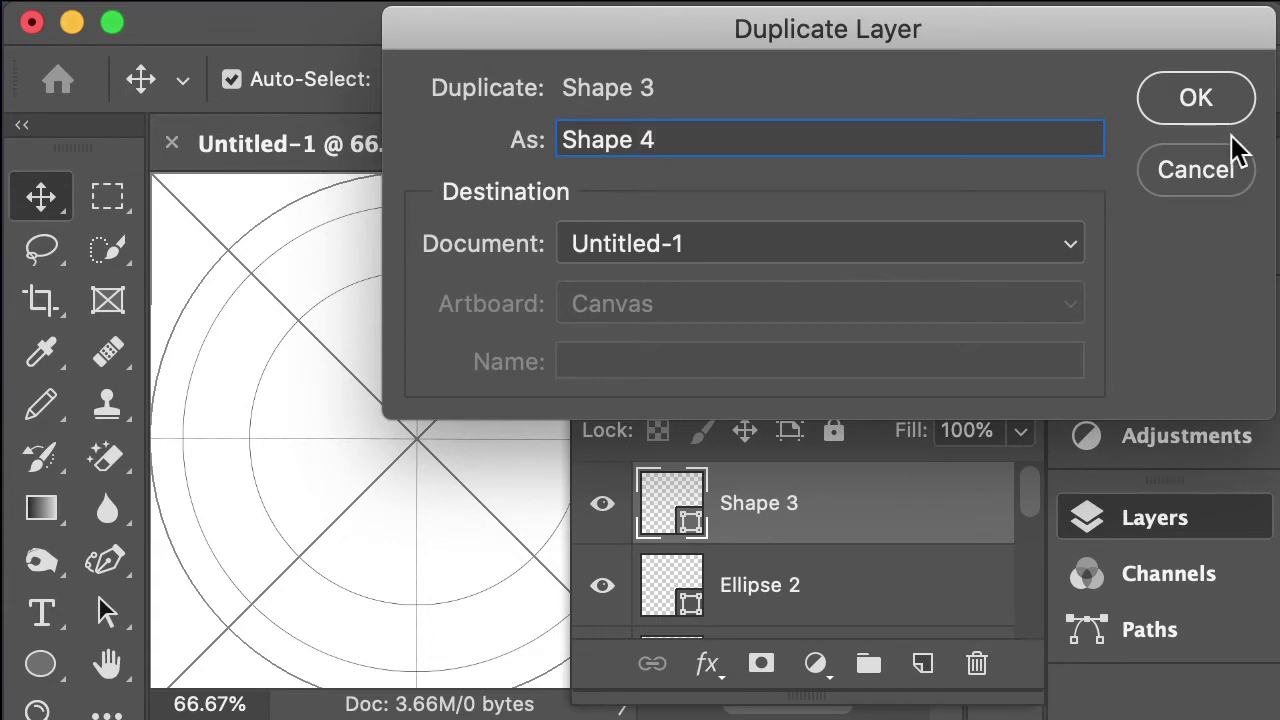
click(1196, 98)
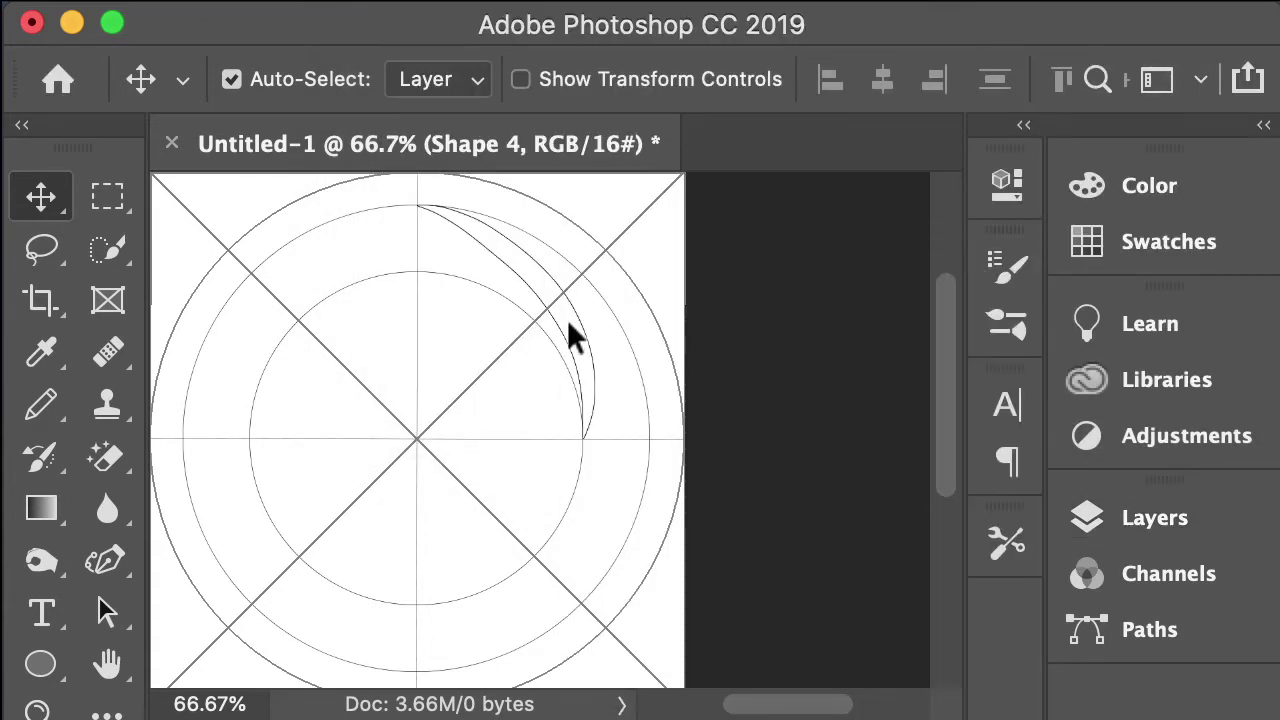
- Rotate the Shape 4 petal by -180° and move it into the lower-left quadrant between the guide circles
click(122, 612)
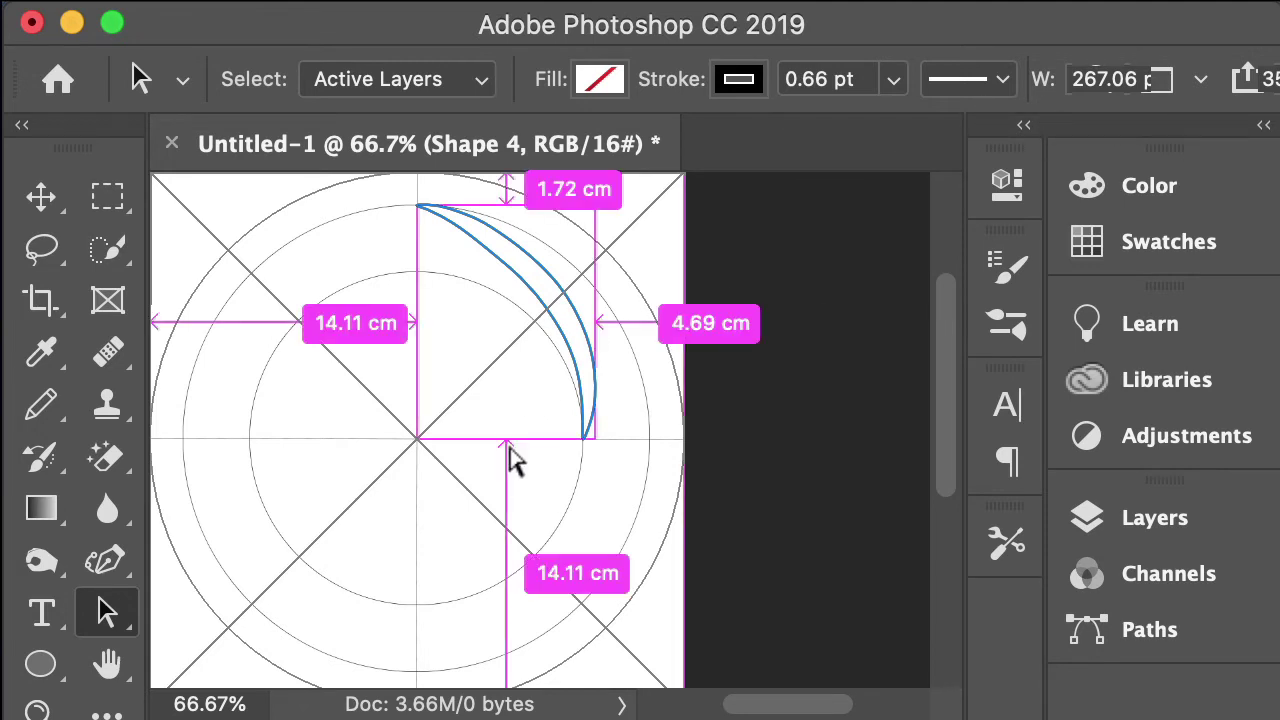
key(super+t)
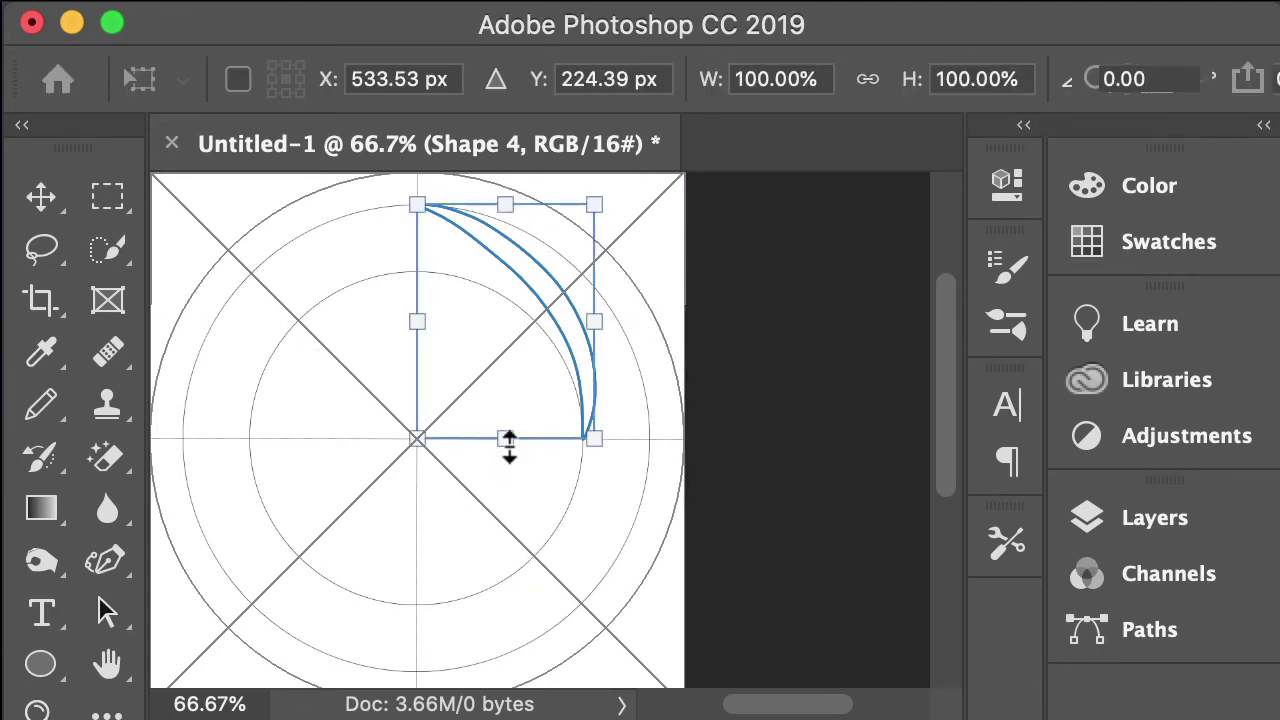
click(1114, 79)
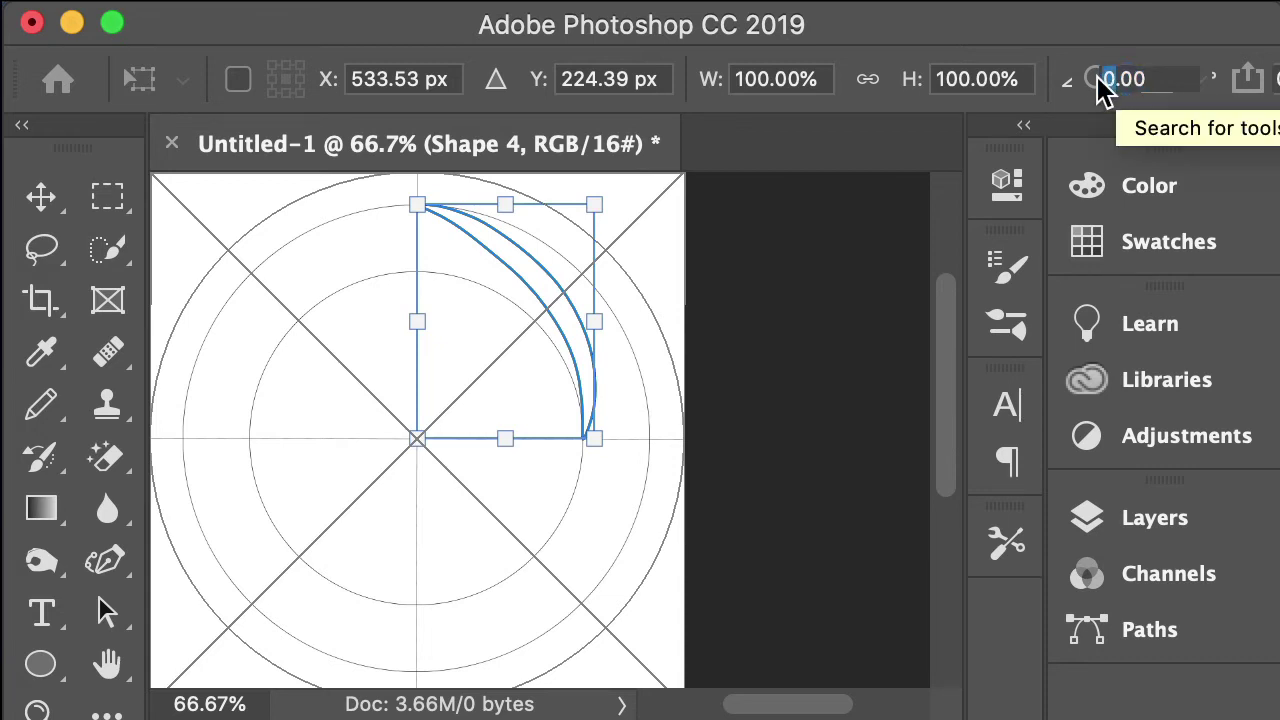
text(-180)
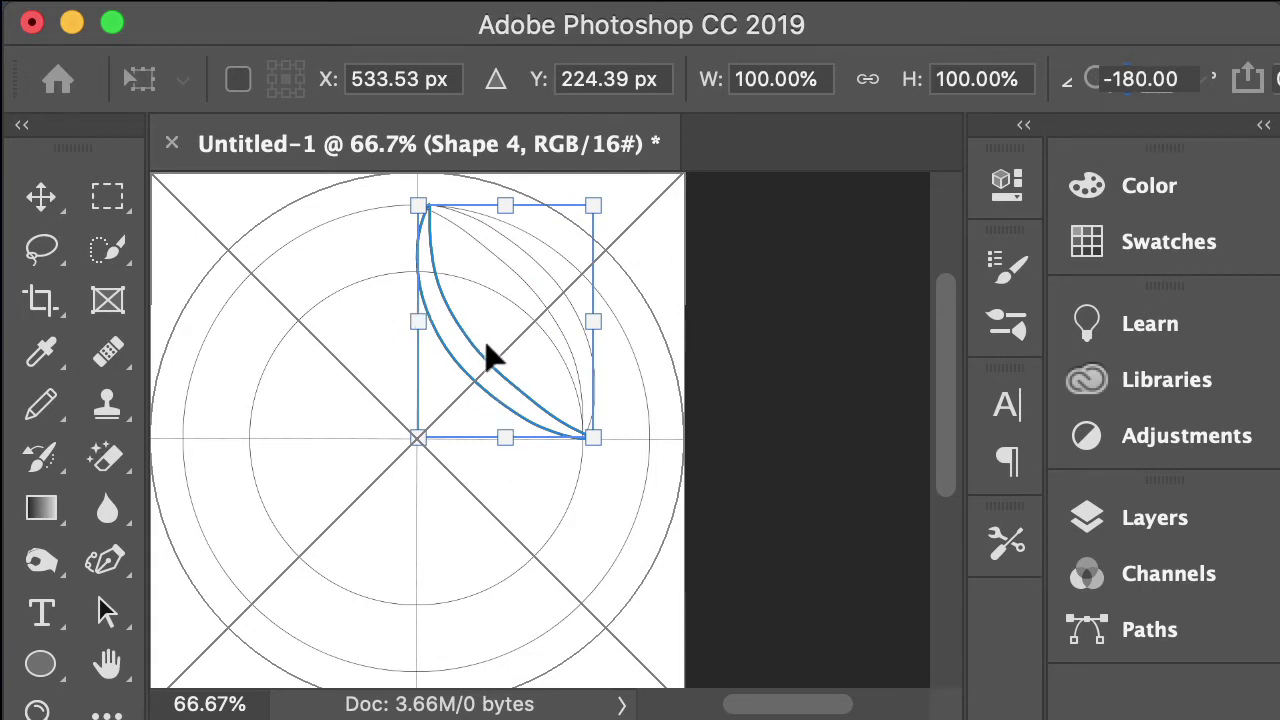
drag(487, 347, 337, 515)
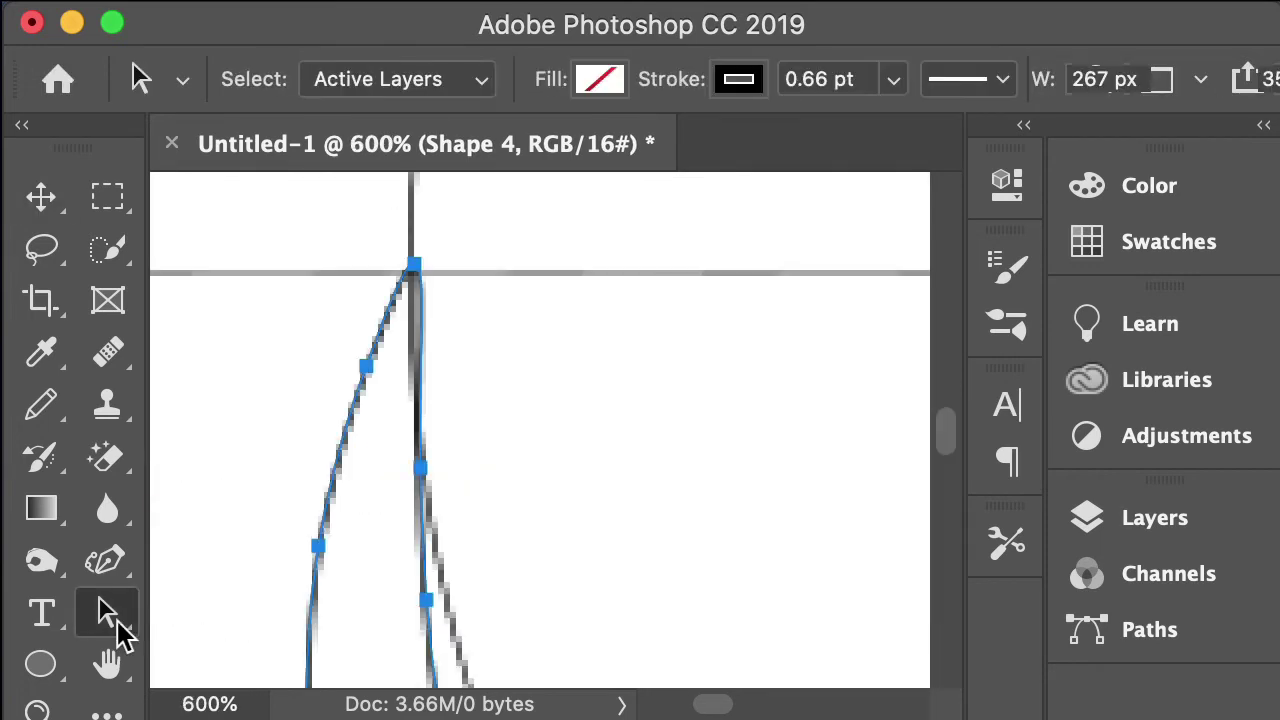
- Fit Shape 4's upper tip to the 500 px circle at the horizontal centre line by adjusting its anchors with the Curvature Pen
click(115, 561)
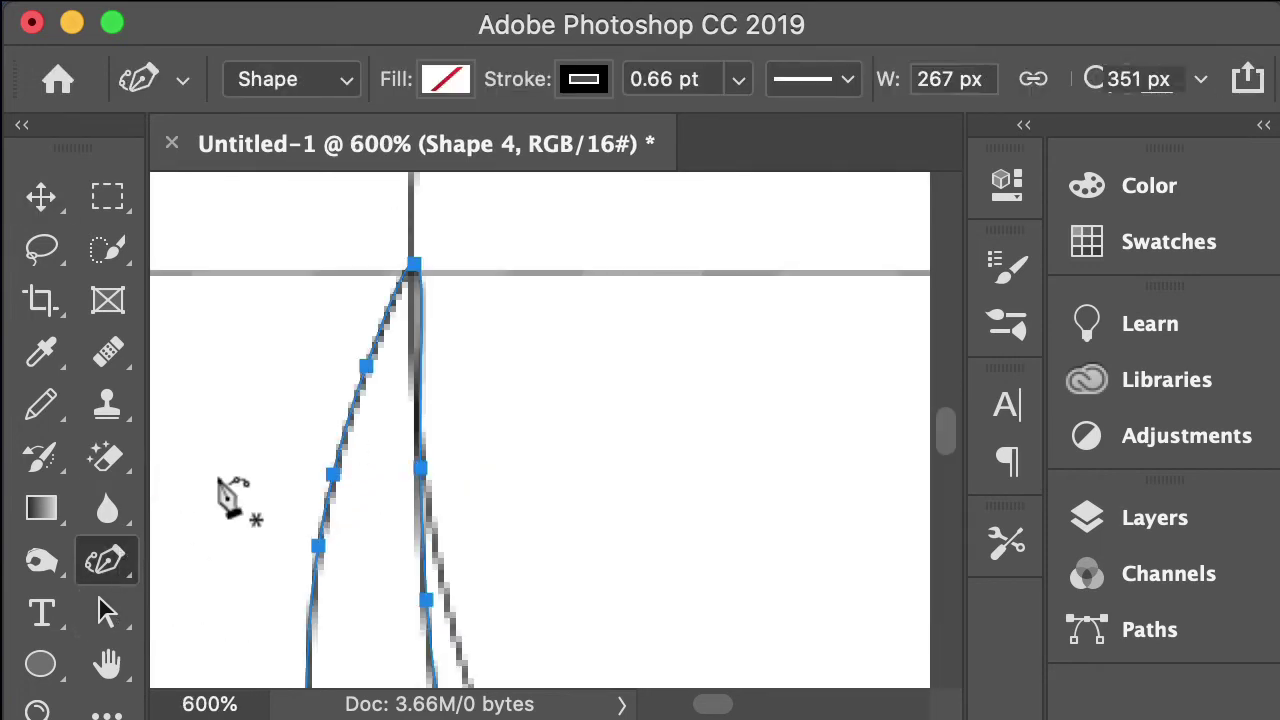
drag(420, 467, 418, 470)
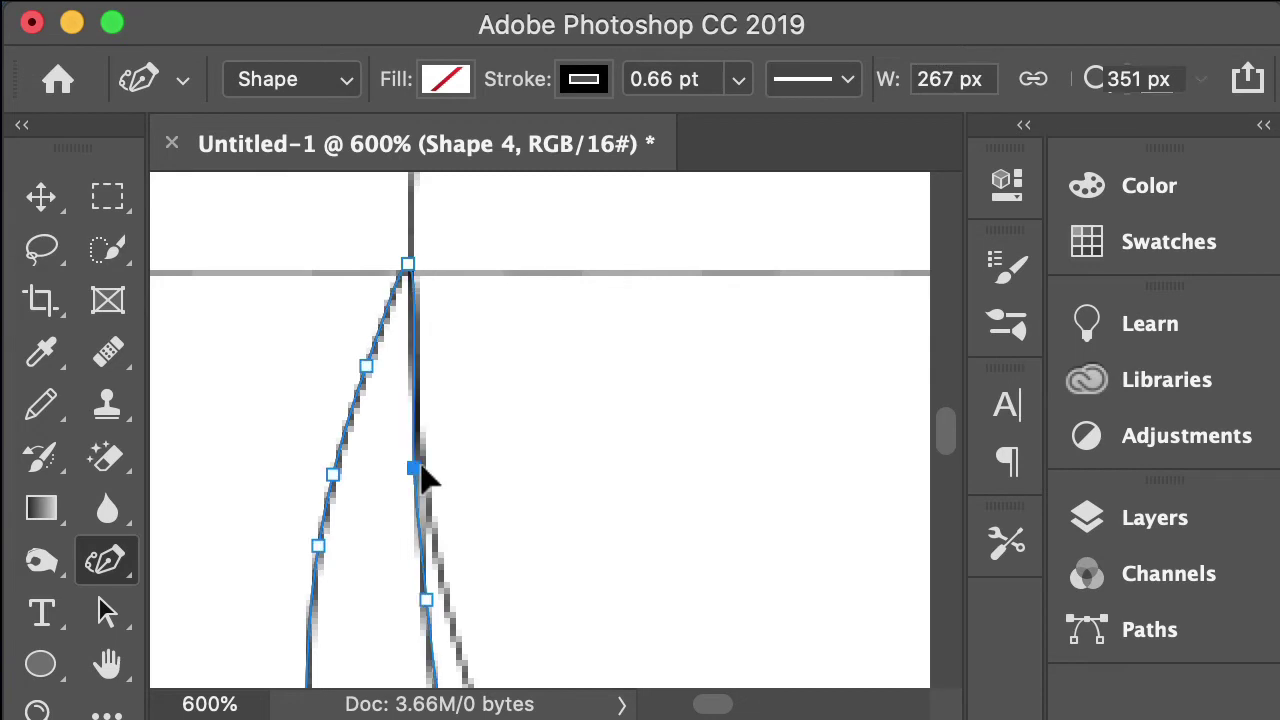
drag(413, 263, 406, 276)
key(v)
key(super+minus)
key(super+minus)
key(super+minus)
key(super+minus)
key(super+minus)
key(super+minus)
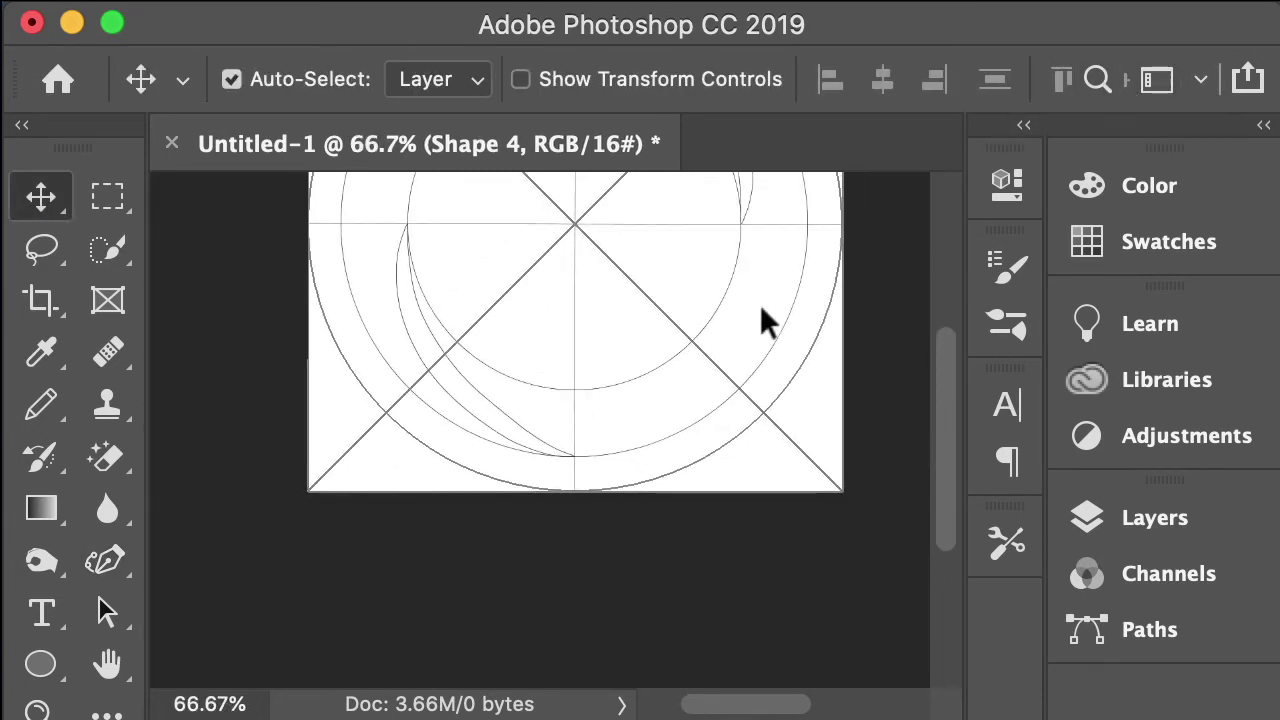
- Duplicate the lower-left petal layer Shape 4 as a new layer named Shape 5
scroll(760, 304, up, 5)
click(1131, 533)
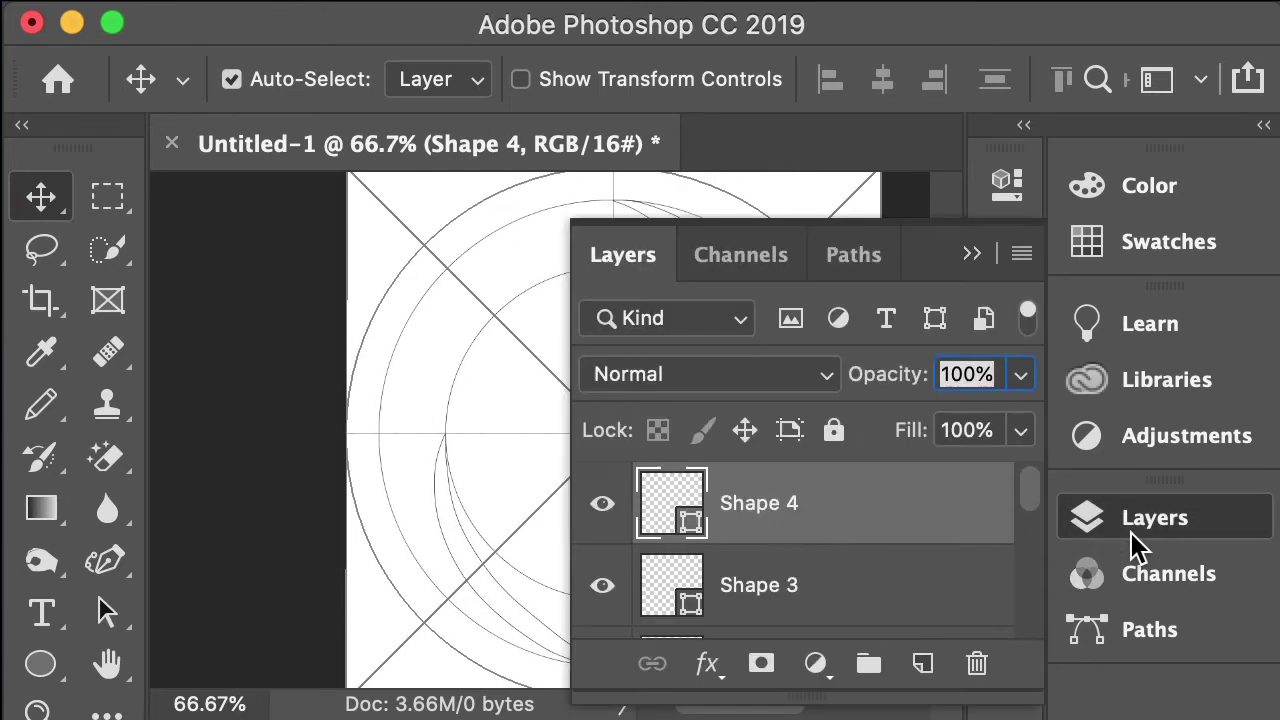
right_click(816, 516)
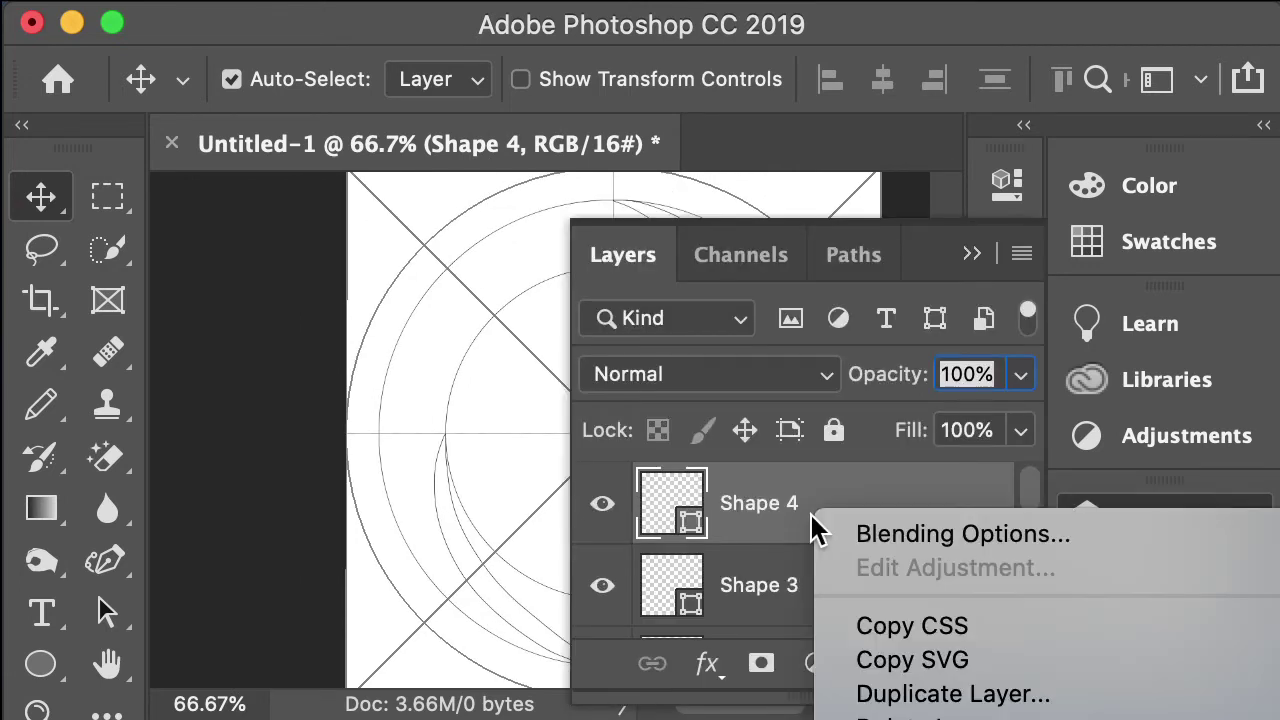
click(950, 694)
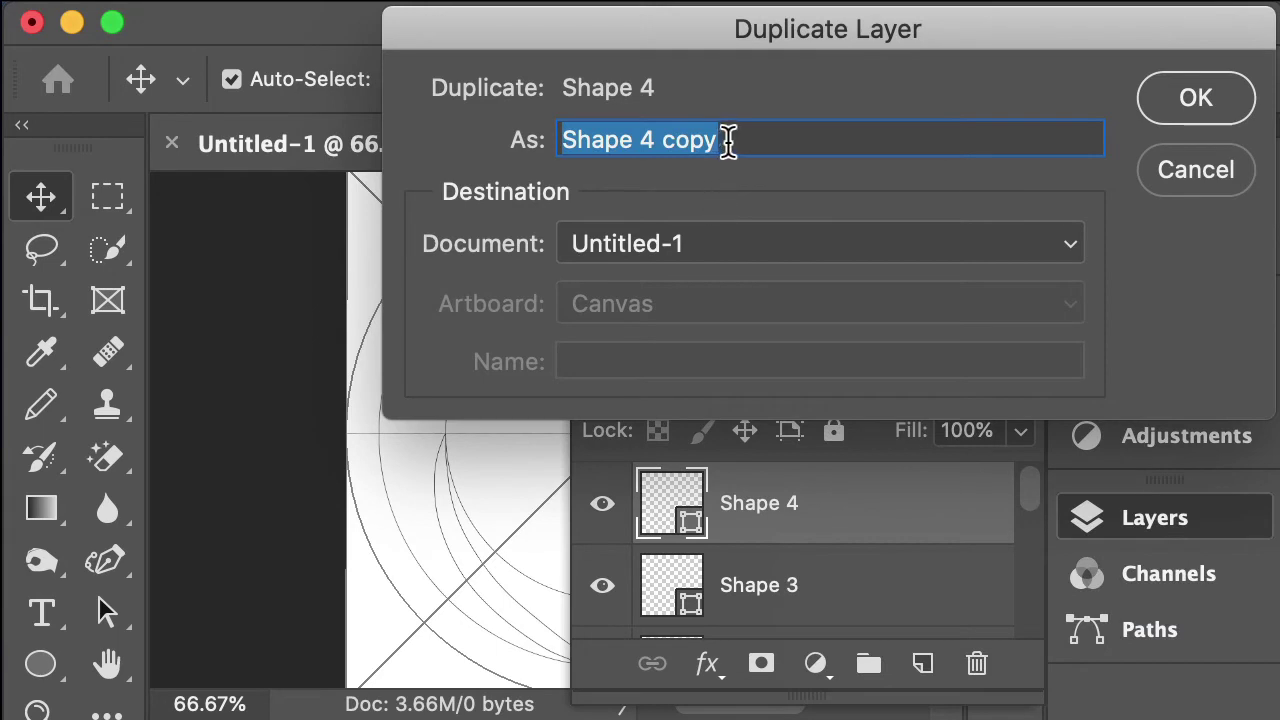
drag(728, 140, 647, 140)
text(5)
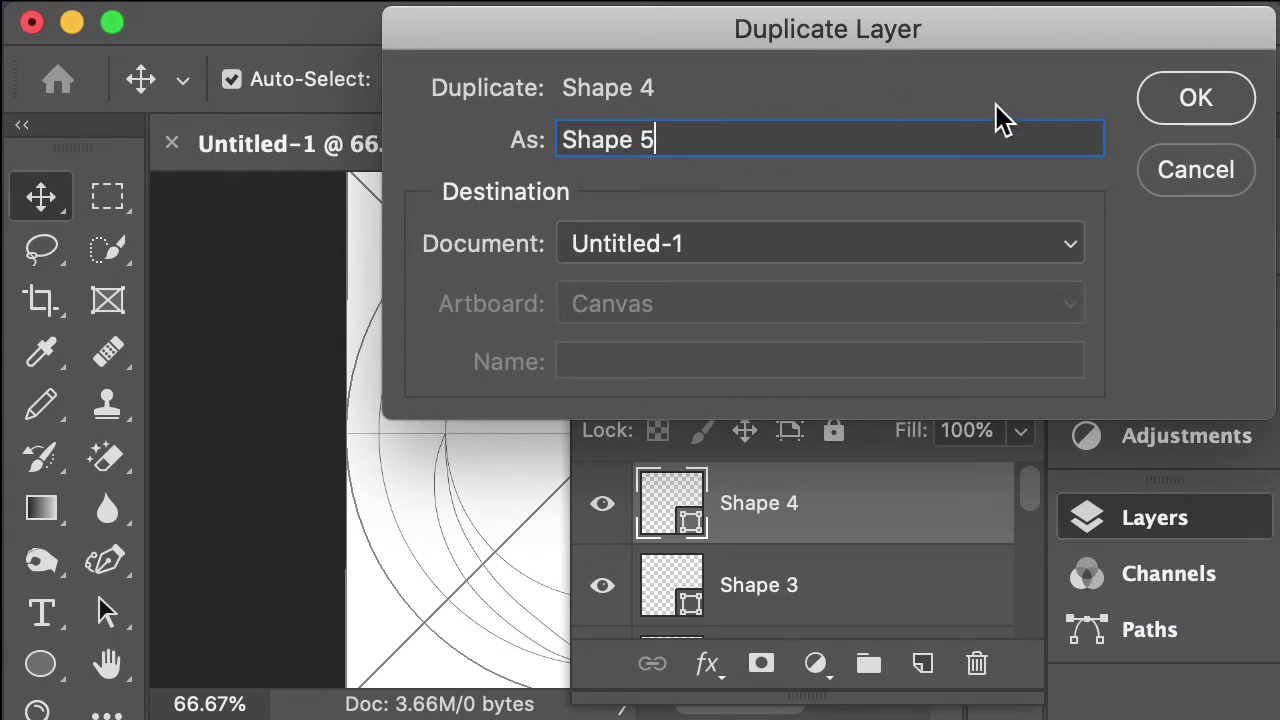
click(1186, 106)
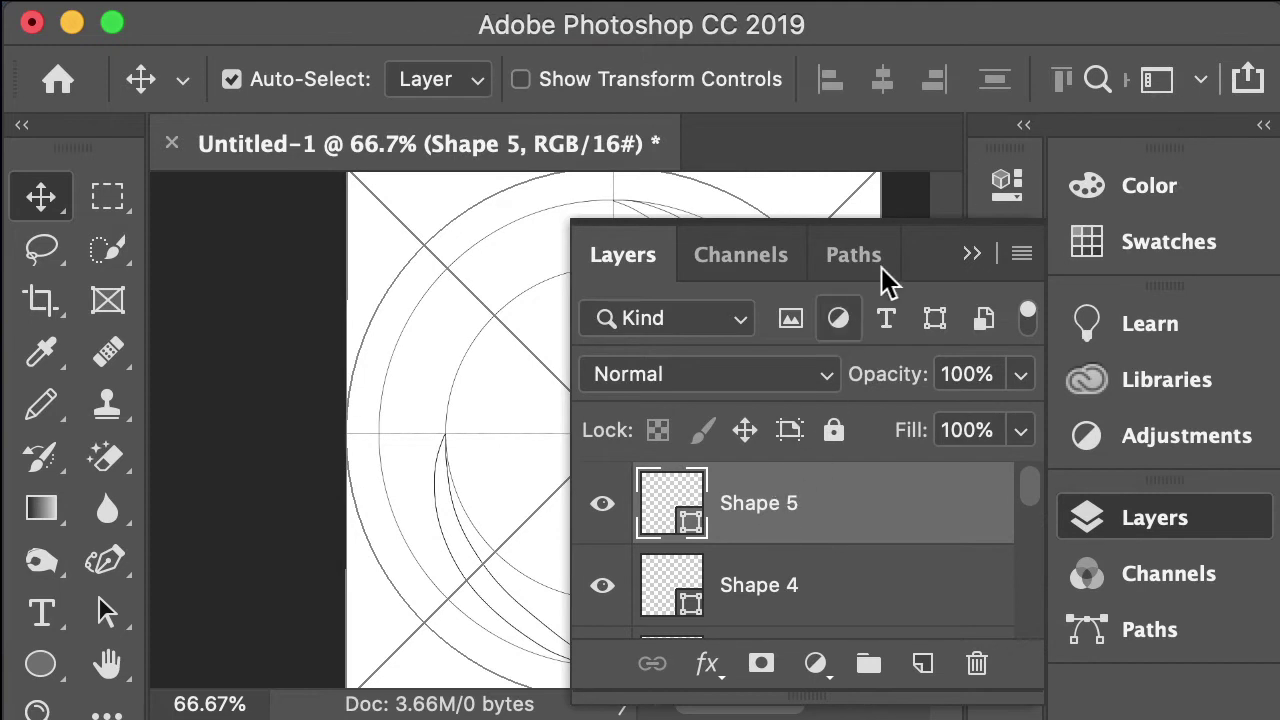
click(970, 255)
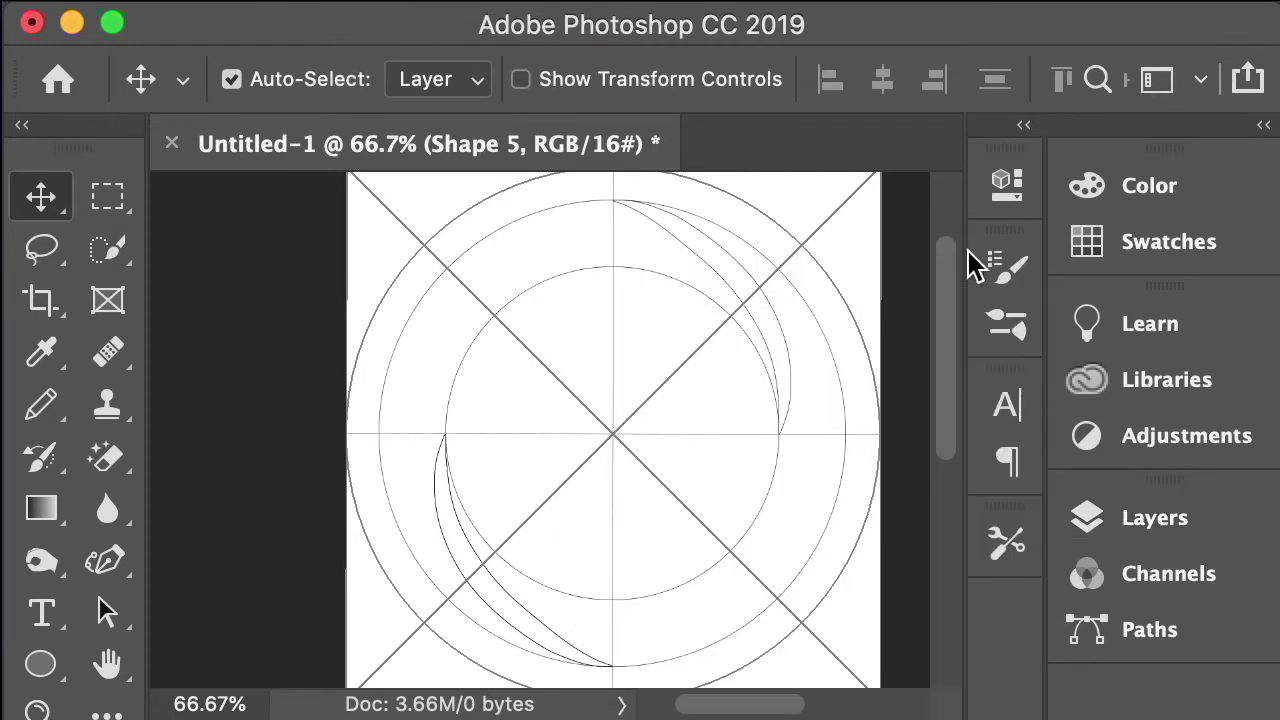
- Rotate the Shape 5 petal by -90° and move it into the lower-right quadrant, centred at X 573.50 px, Y 534.50 px
click(106, 614)
click(447, 540)
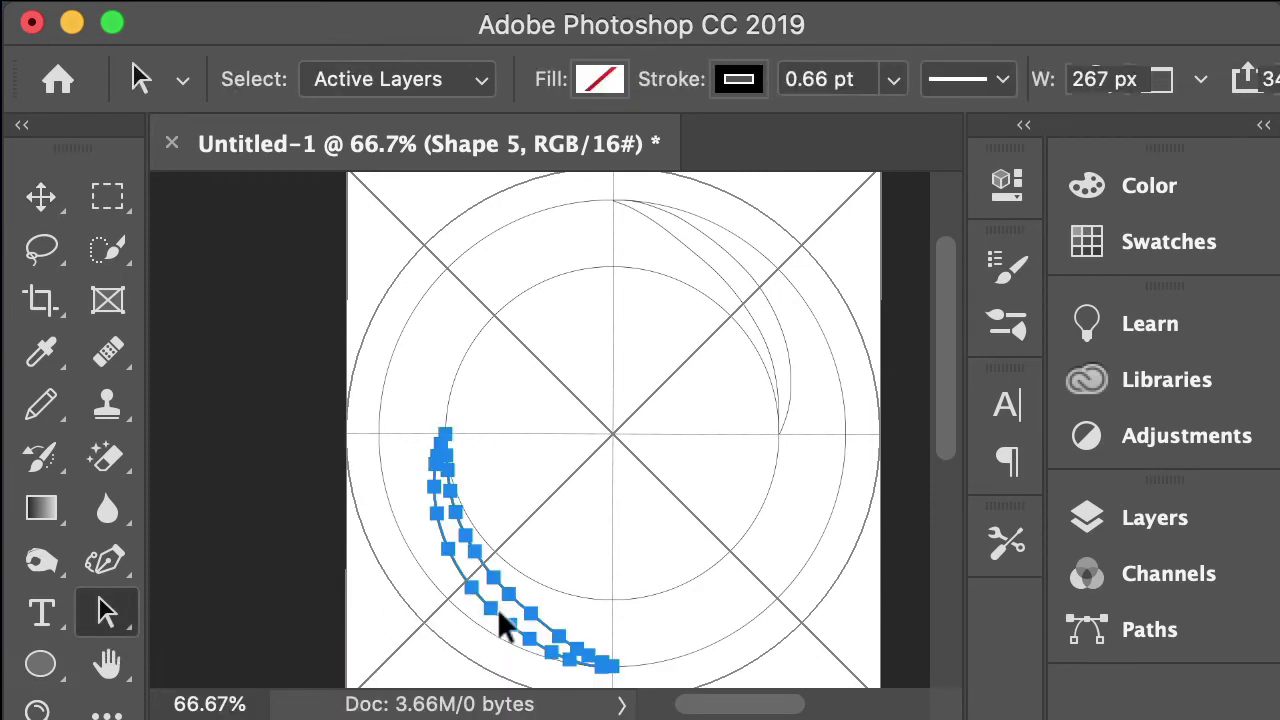
key(ctrl+t)
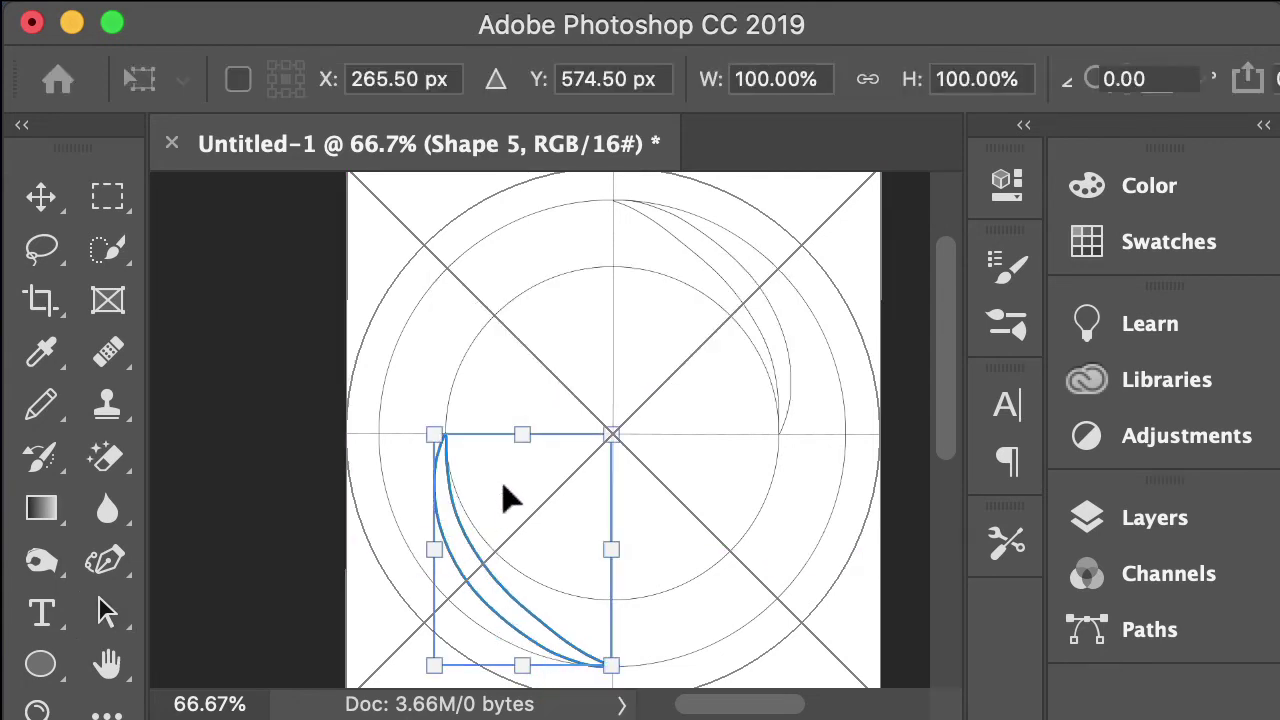
right_click(503, 517)
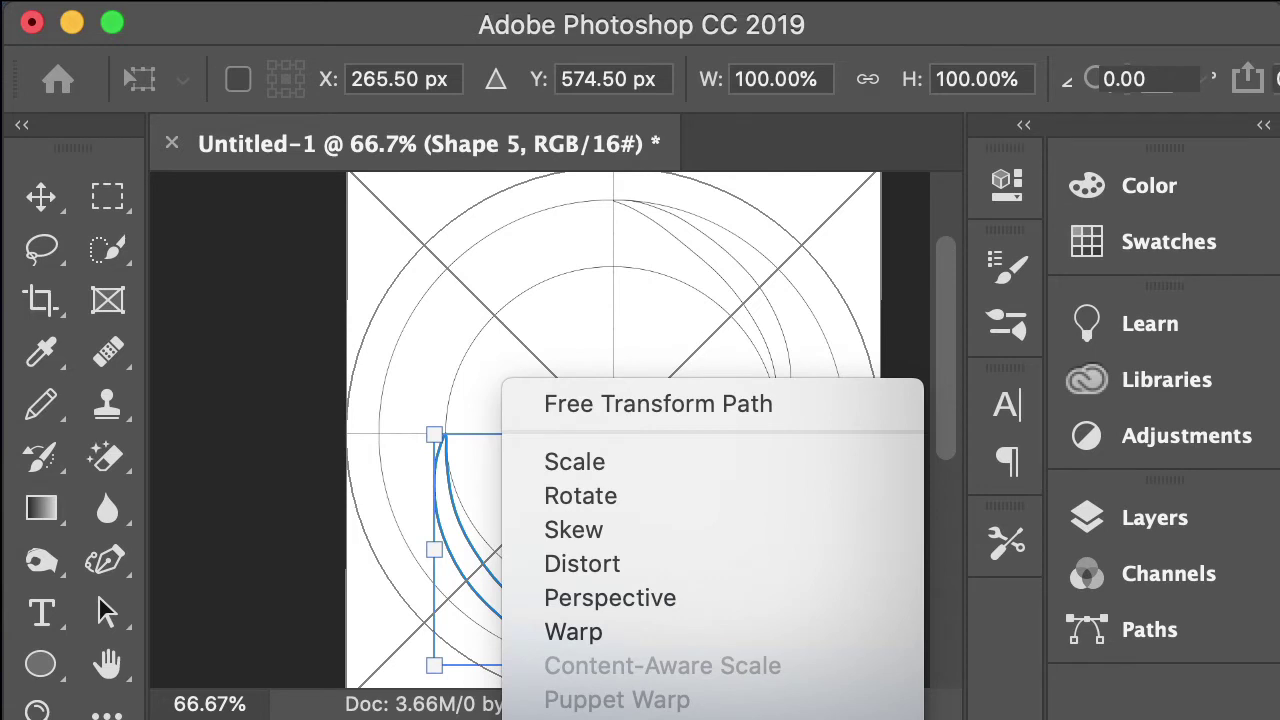
click(620, 719)
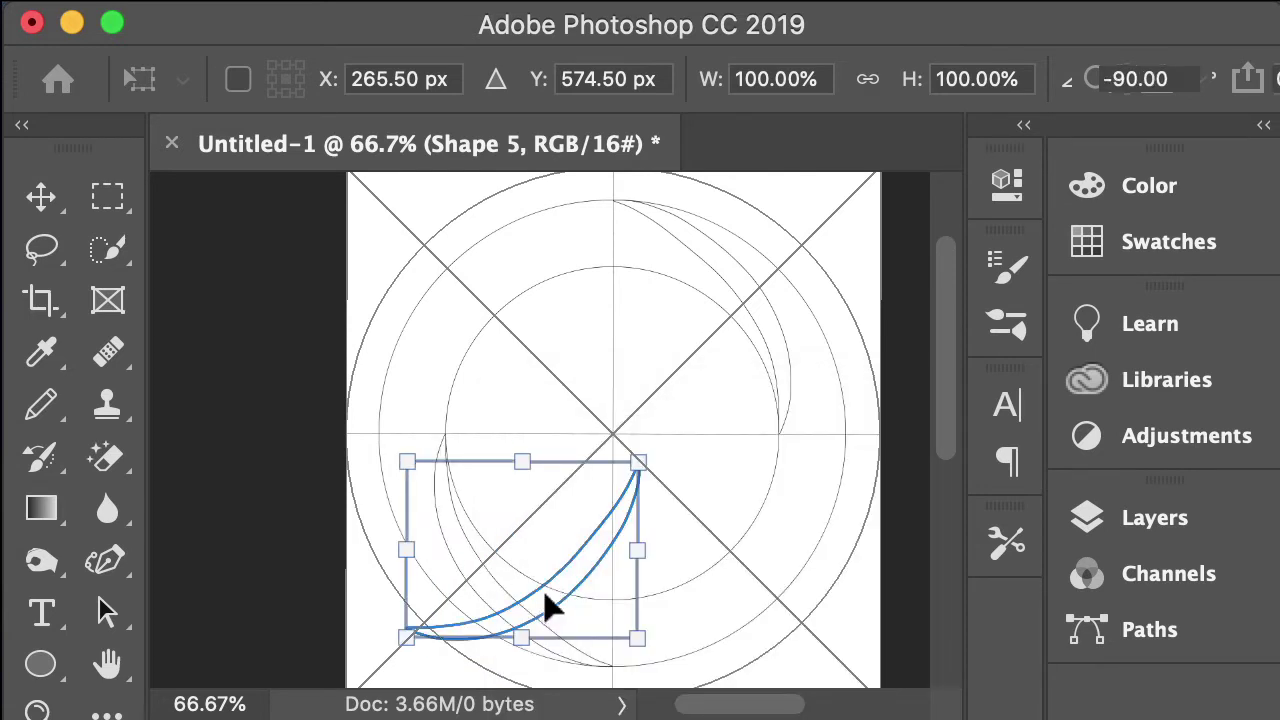
drag(545, 594, 733, 577)
- Fit Shape 5's two tips to the 500 px circle and the middle guide circle by adjusting anchors with the Curvature Pen
key(super+plus)
key(super+plus)
key(super+plus)
key(super+plus)
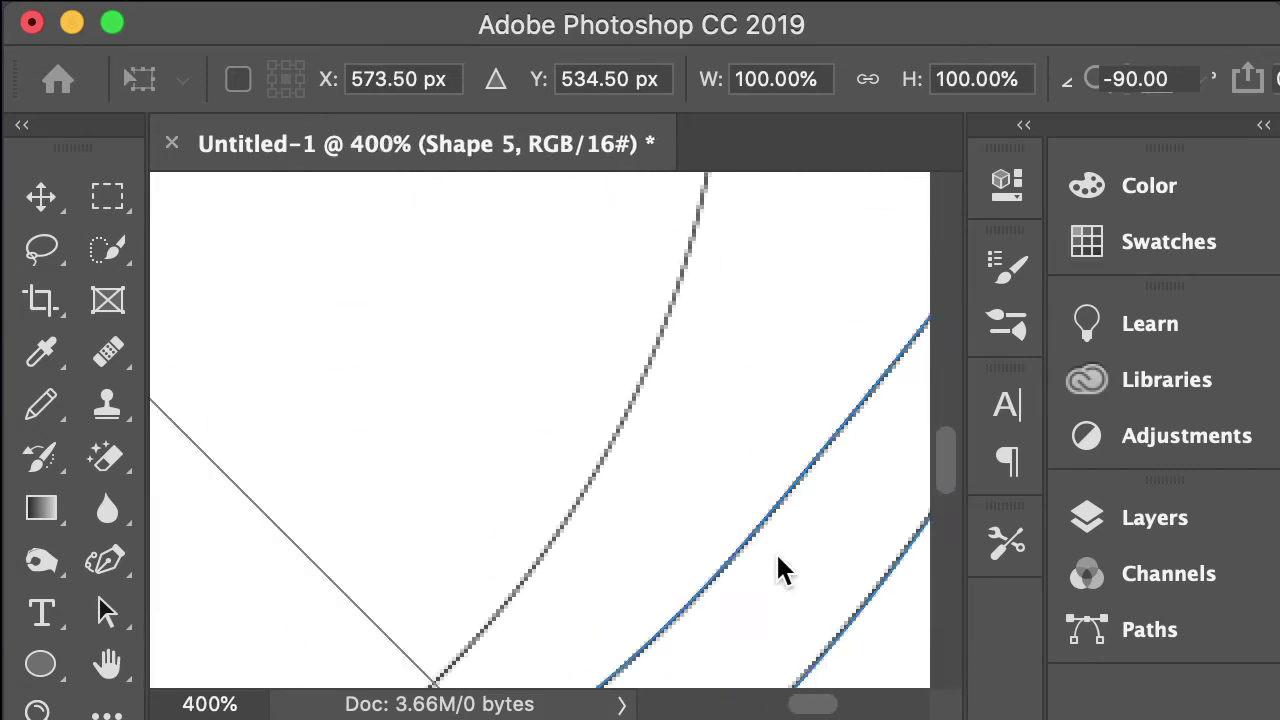
scroll(777, 566, up, 3)
key(a)
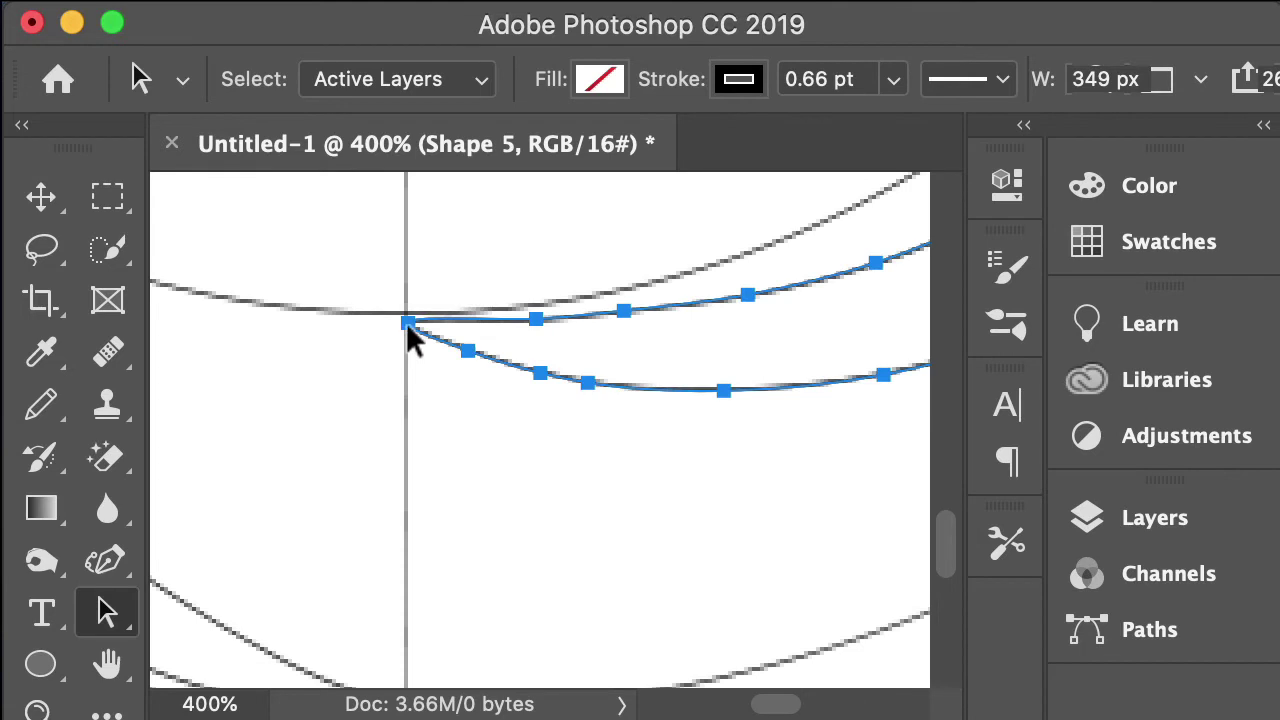
click(108, 564)
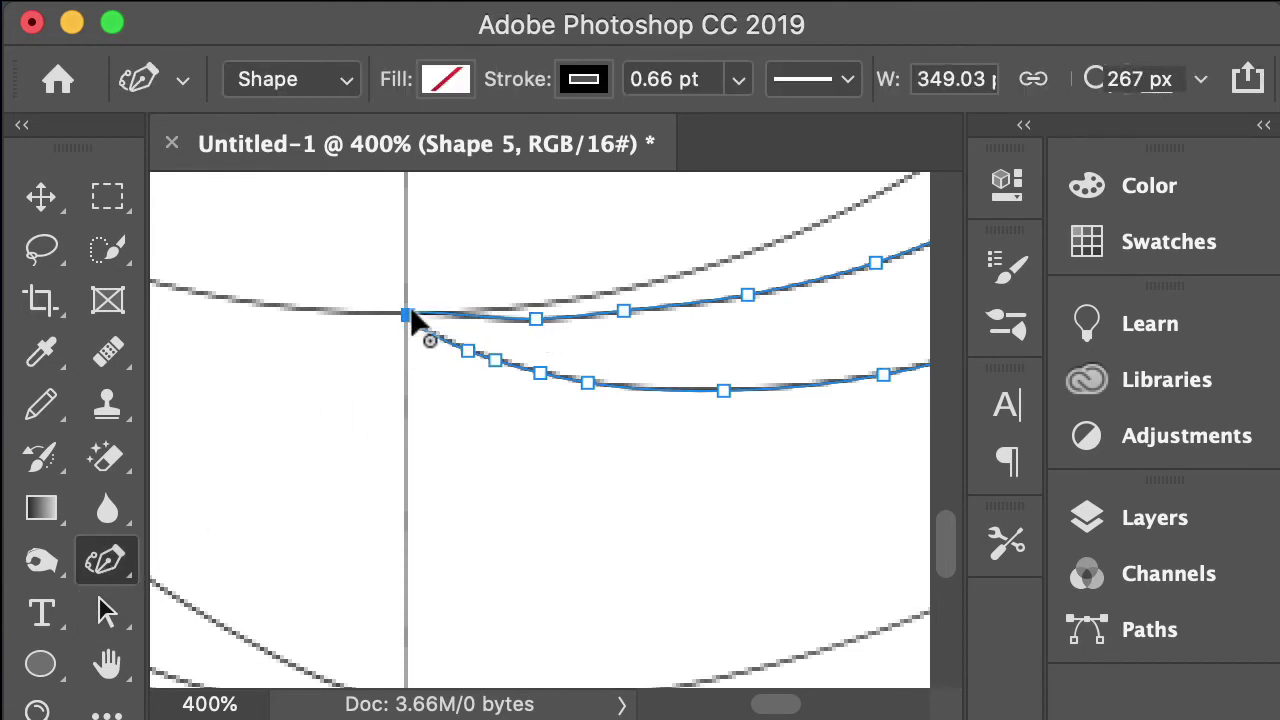
scroll(409, 323, up, 5)
scroll(409, 323, right, 3)
click(640, 481)
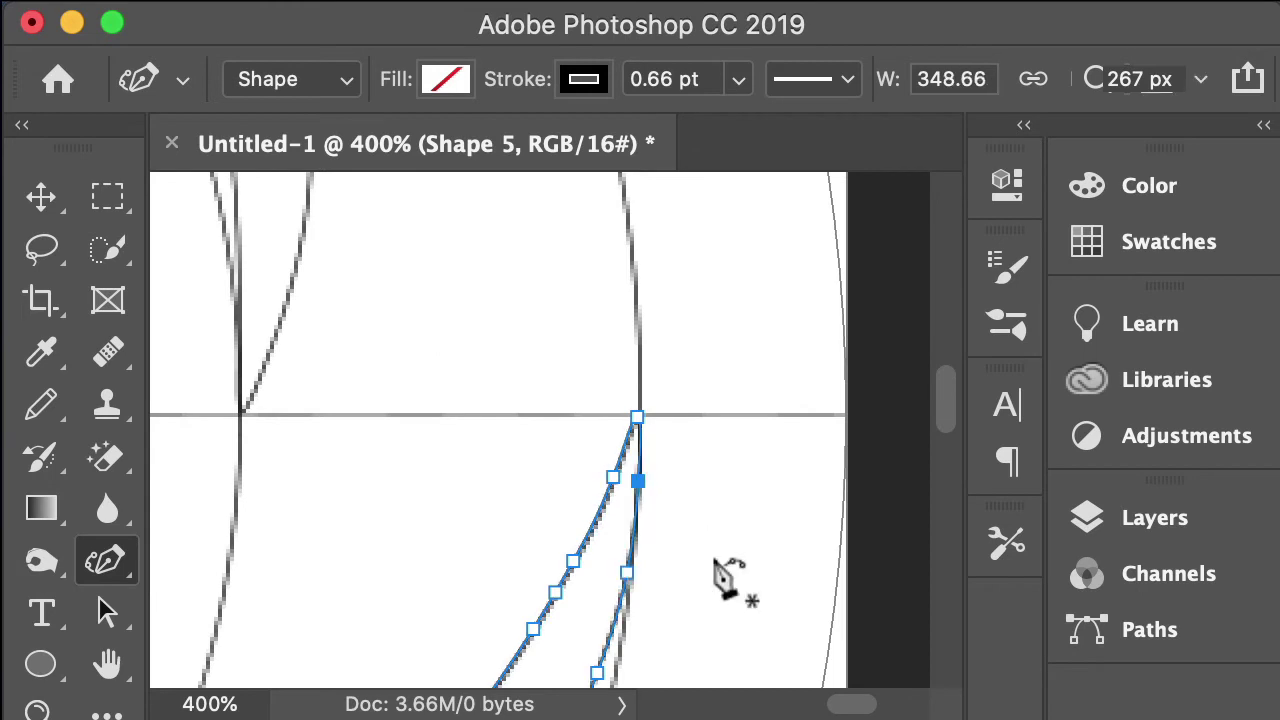
- Duplicate the lower-right petal layer Shape 5 as a new layer named Shape 6
scroll(729, 577, down, 8)
scroll(729, 577, left, 3)
scroll(629, 563, down, 3)
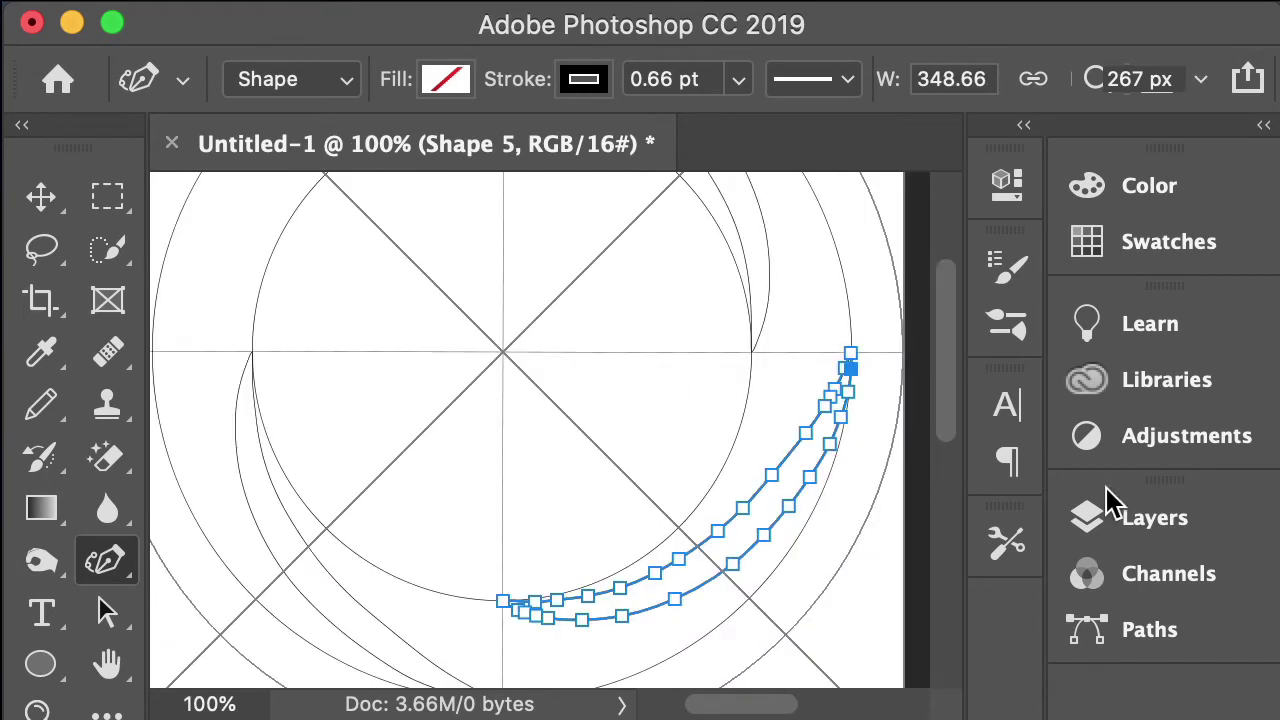
click(1140, 530)
scroll(863, 554, down, 2)
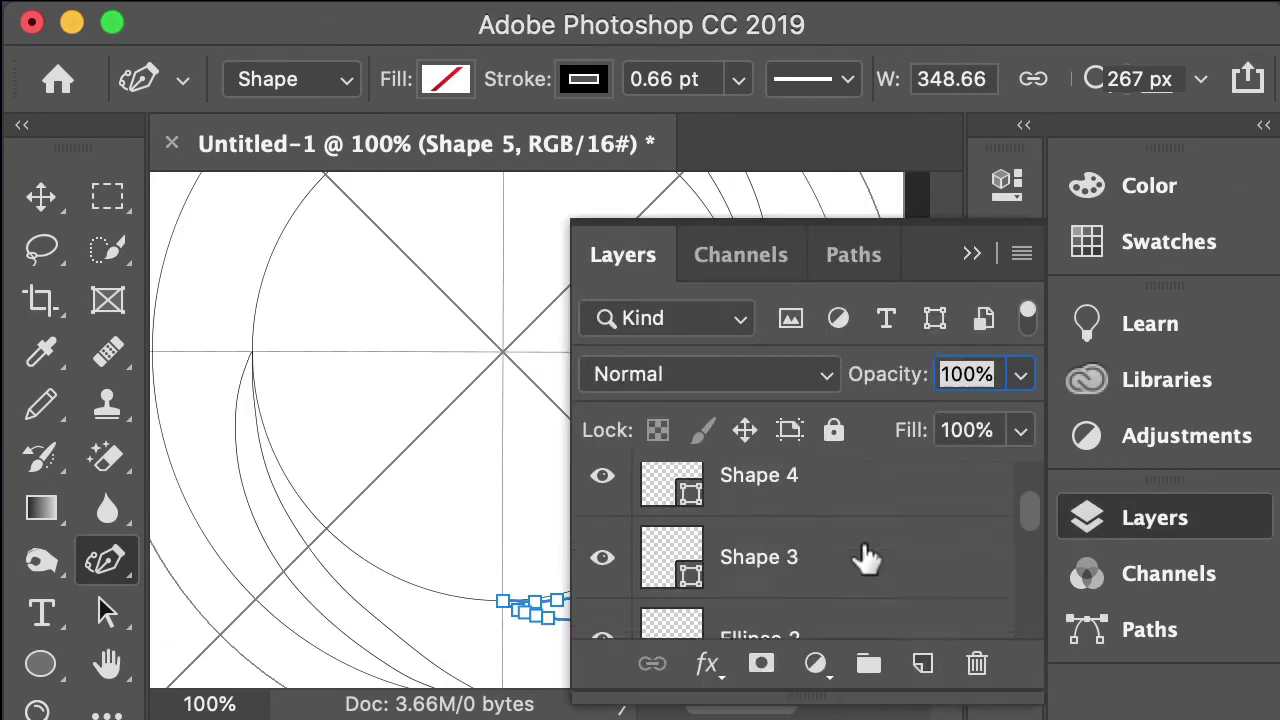
scroll(857, 557, up, 2)
right_click(818, 503)
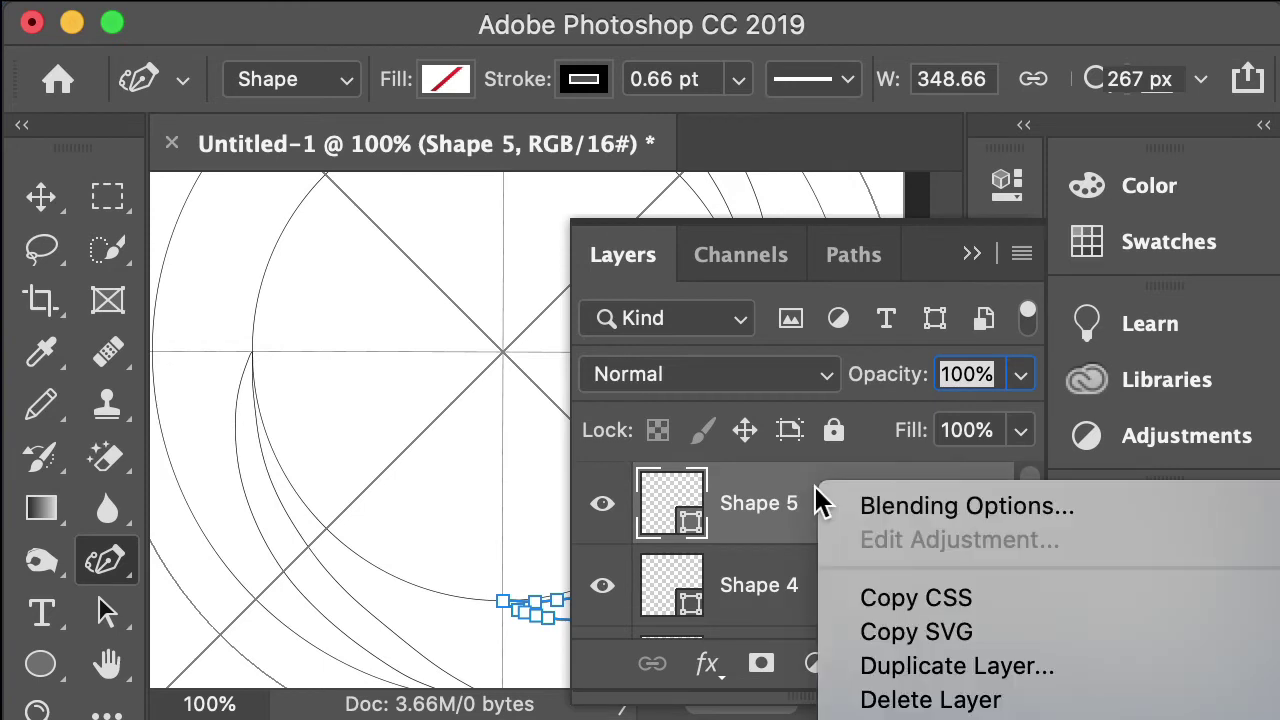
click(935, 666)
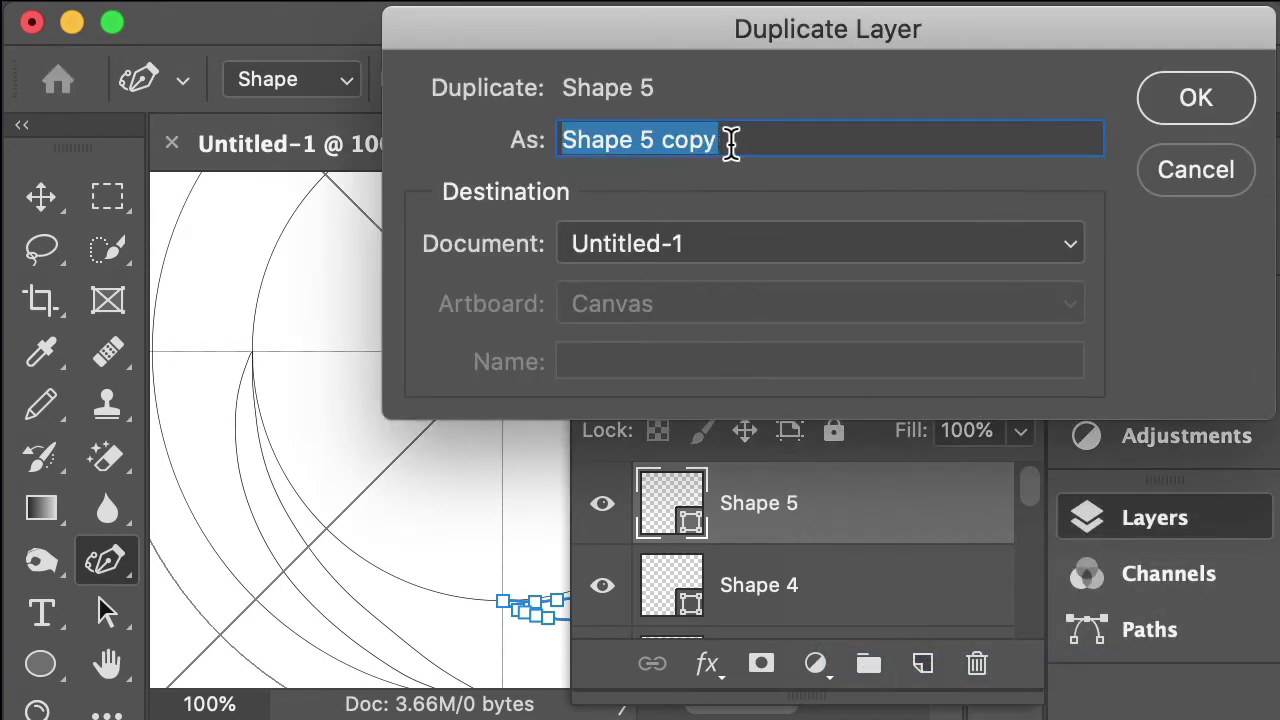
click(736, 143)
double_click(700, 141)
shift+click(645, 141)
text(6)
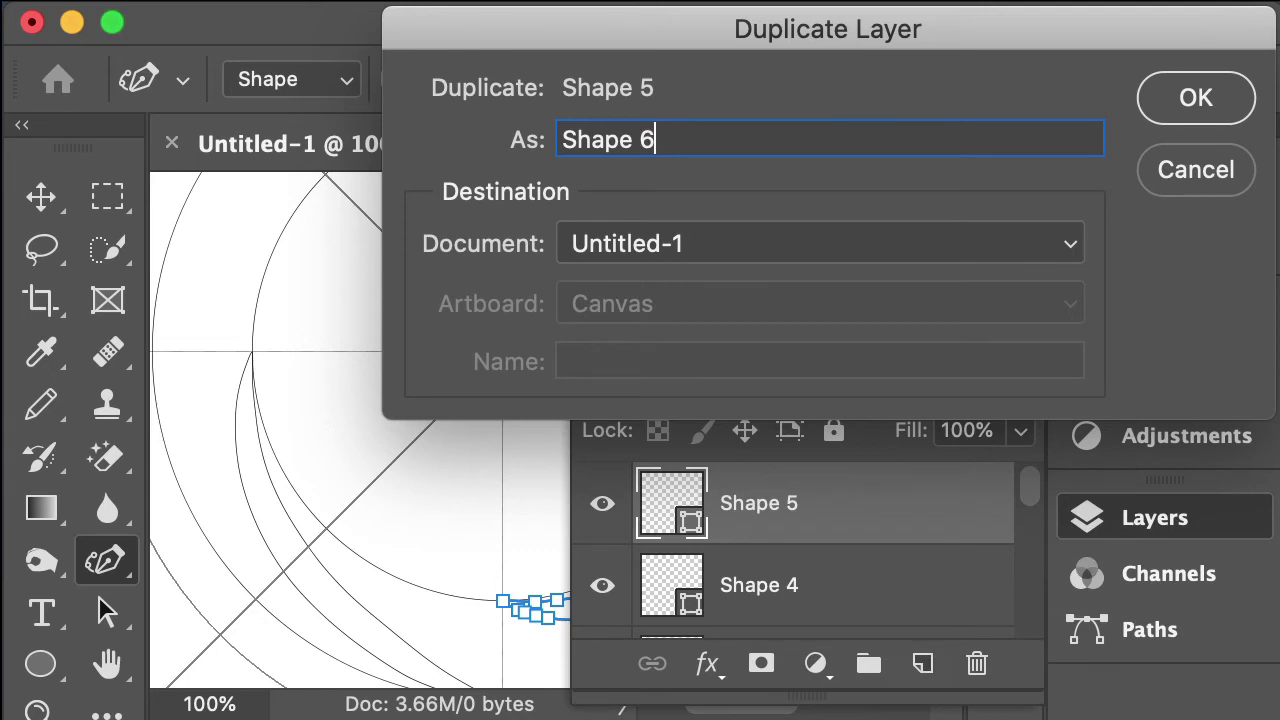
click(1195, 98)
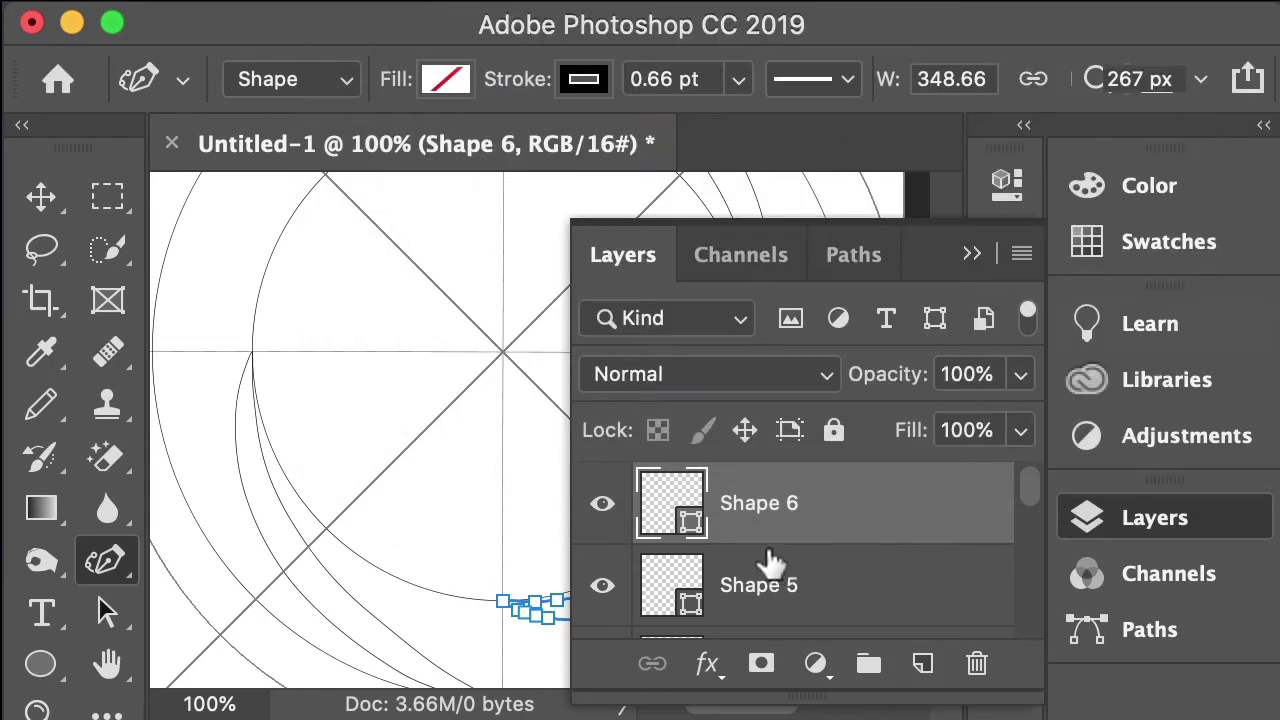
click(972, 254)
key(v)
scroll(760, 490, down, 3)
scroll(760, 490, right, 5)
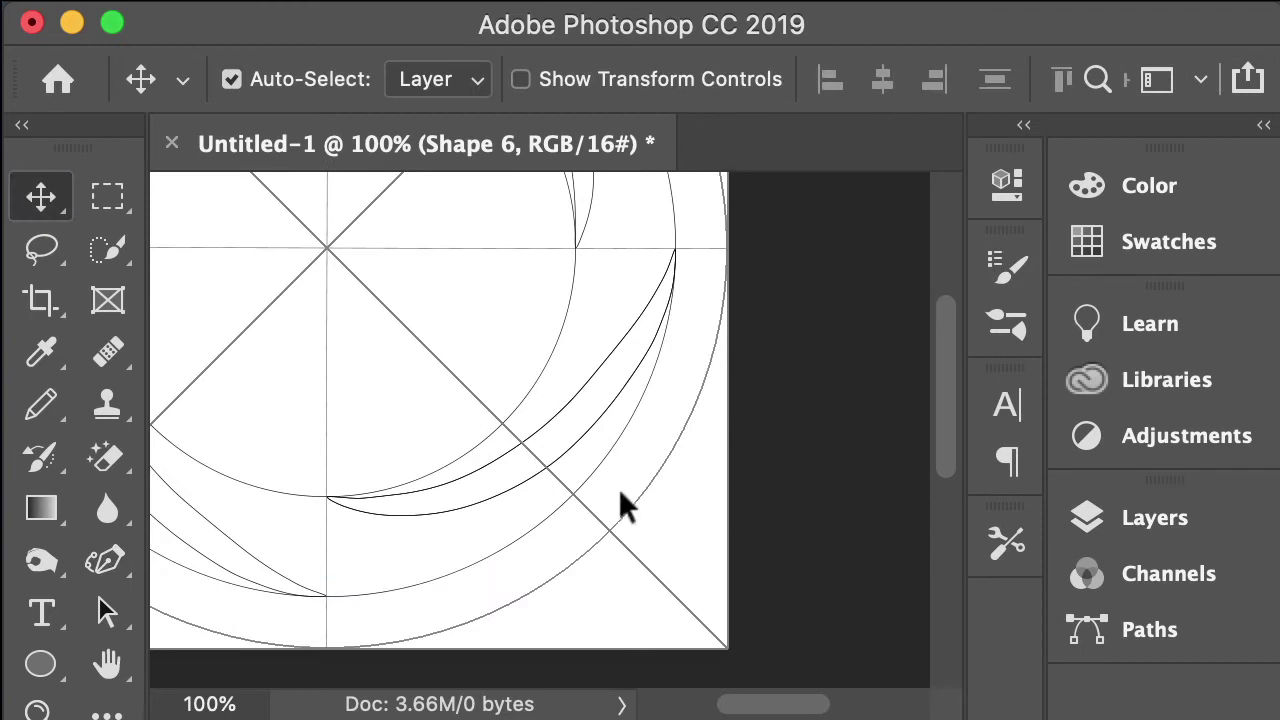
- Rotate the Shape 6 petal path by 180° and move it into the upper-left quadrant between the two inner guide circles
click(104, 614)
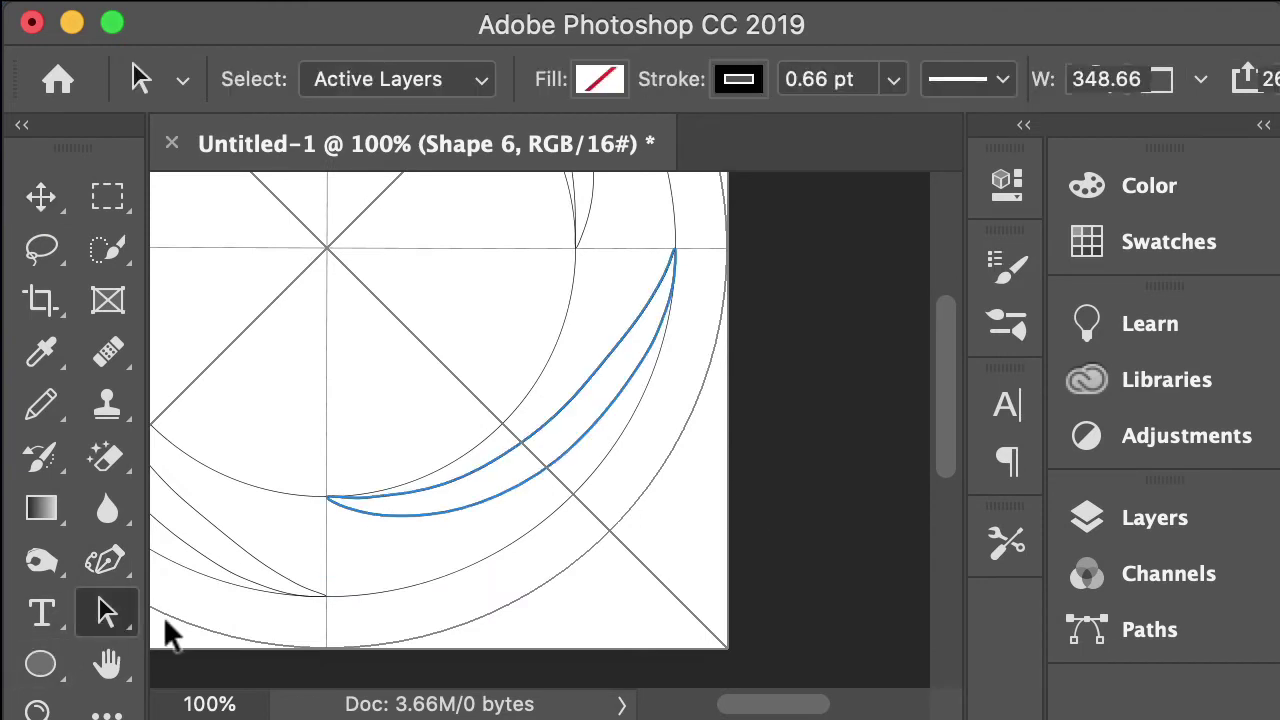
click(430, 512)
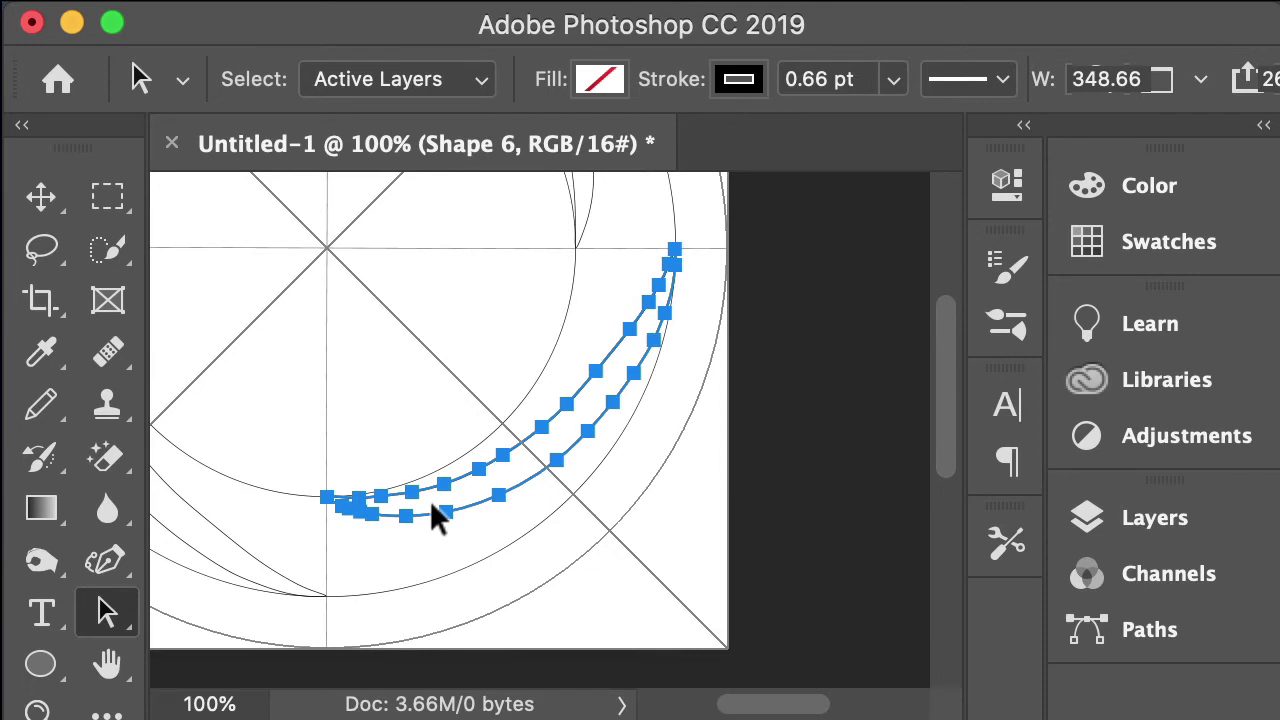
key(ctrl+t)
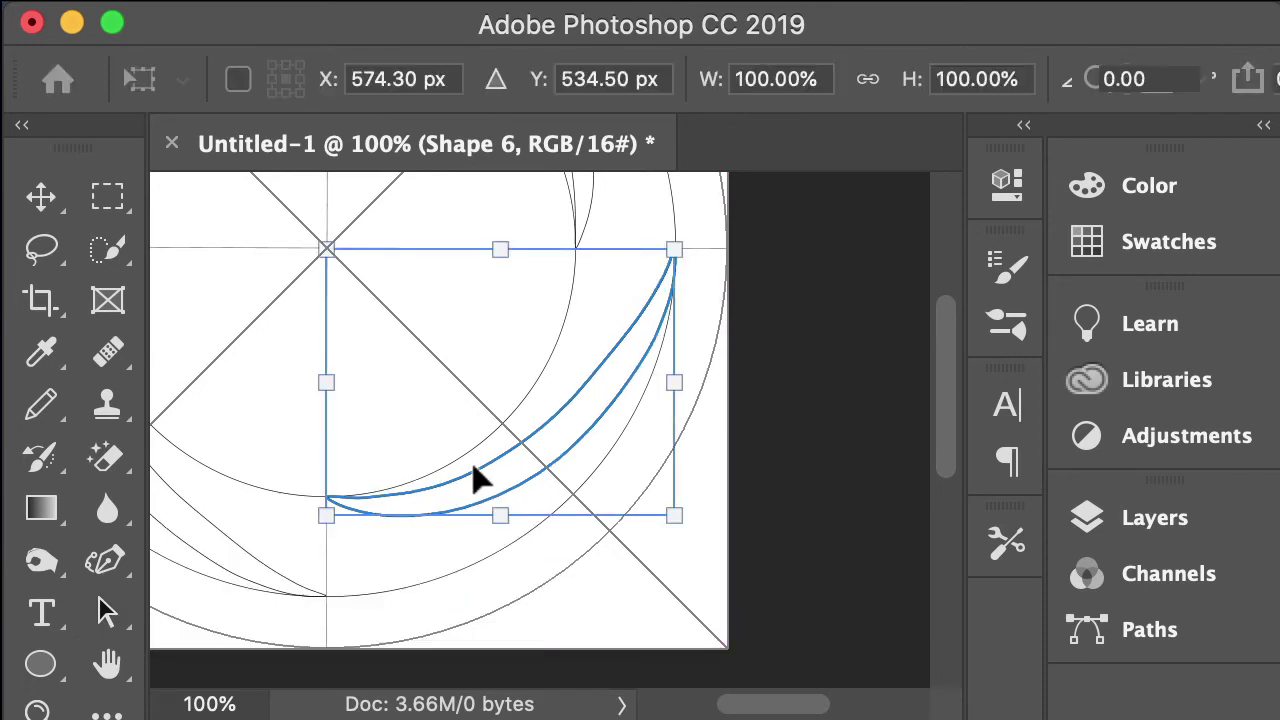
click(1124, 79)
right_click(572, 461)
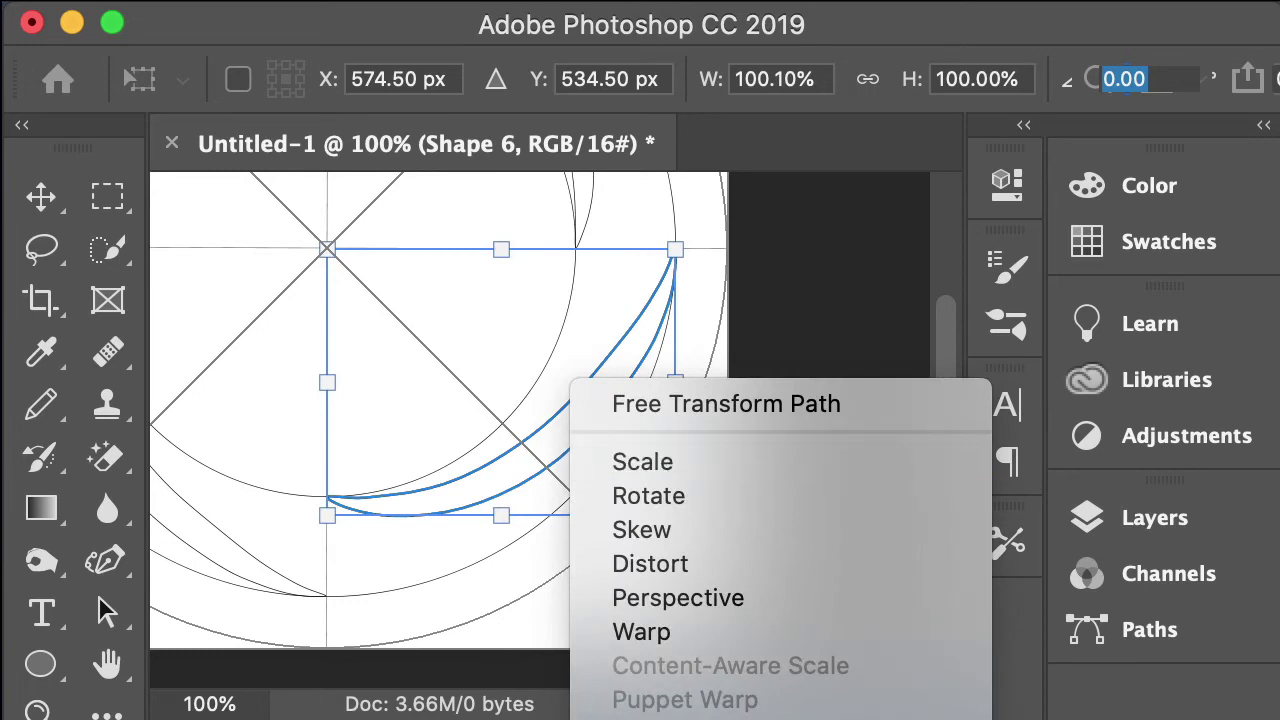
click(680, 718)
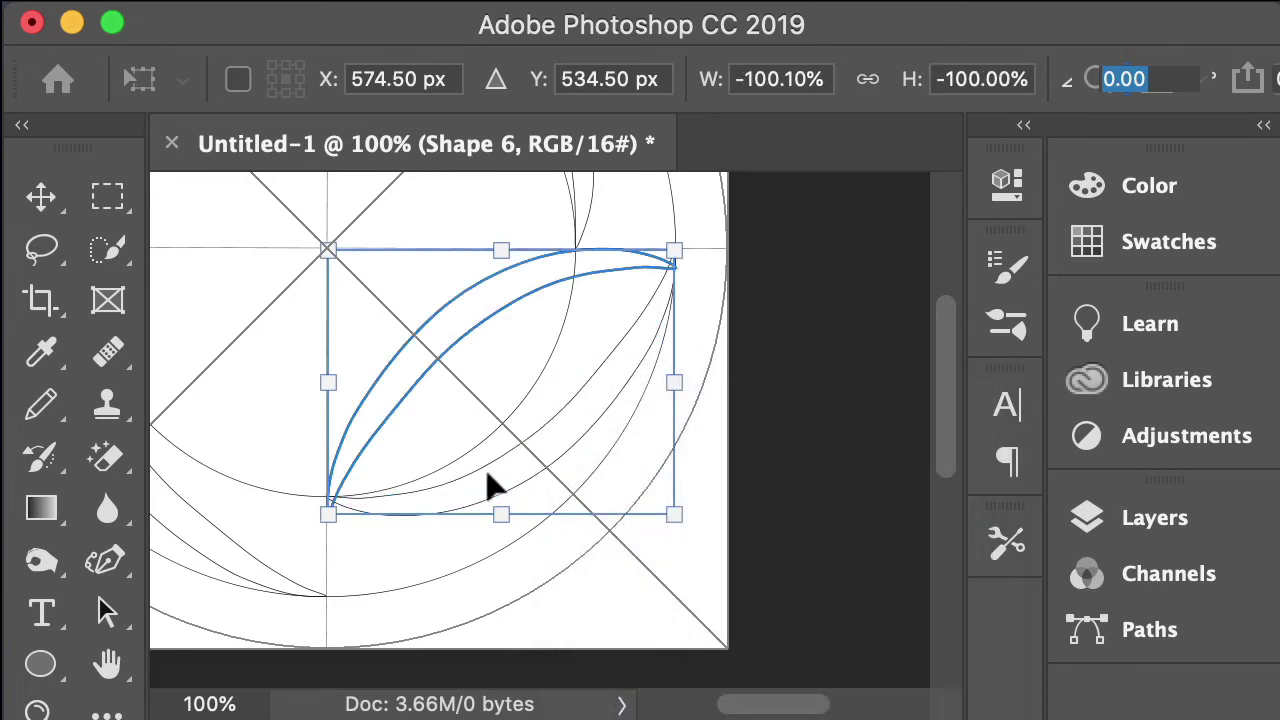
scroll(435, 325, left, 5)
scroll(435, 325, up, 2)
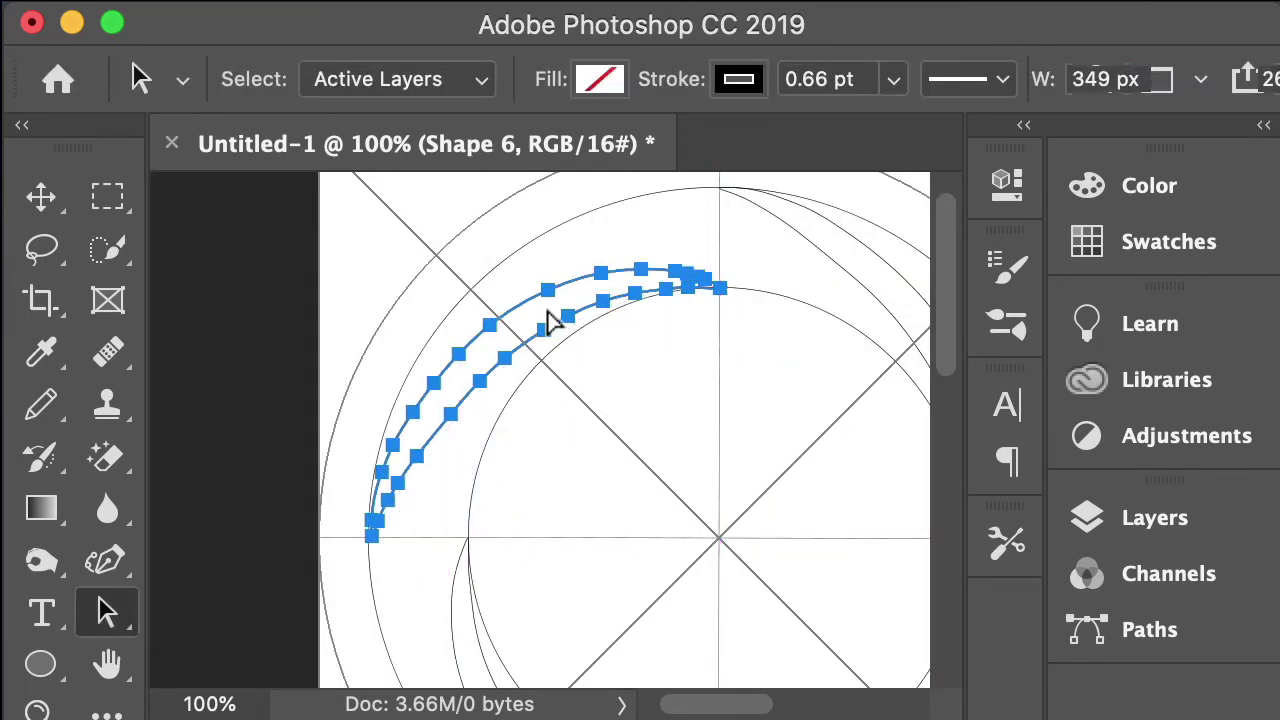
- Fit Shape 6's upper tip to the 500 px circle at the vertical guide by adjusting anchors with the Curvature Pen
scroll(600, 609, up, 5)
scroll(597, 615, up, 2)
scroll(597, 614, up, 5)
scroll(594, 614, right, 5)
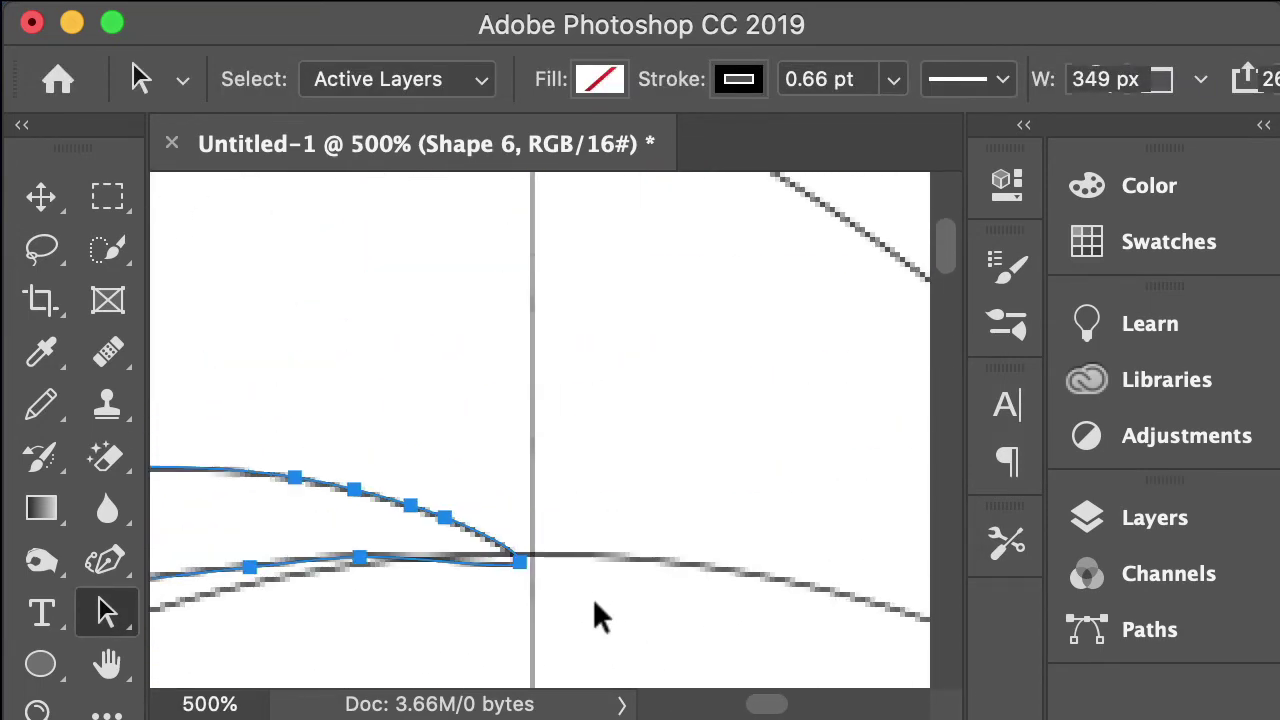
click(110, 565)
drag(481, 565, 484, 562)
drag(324, 553, 324, 557)
drag(190, 605, 506, 536)
click(531, 491)
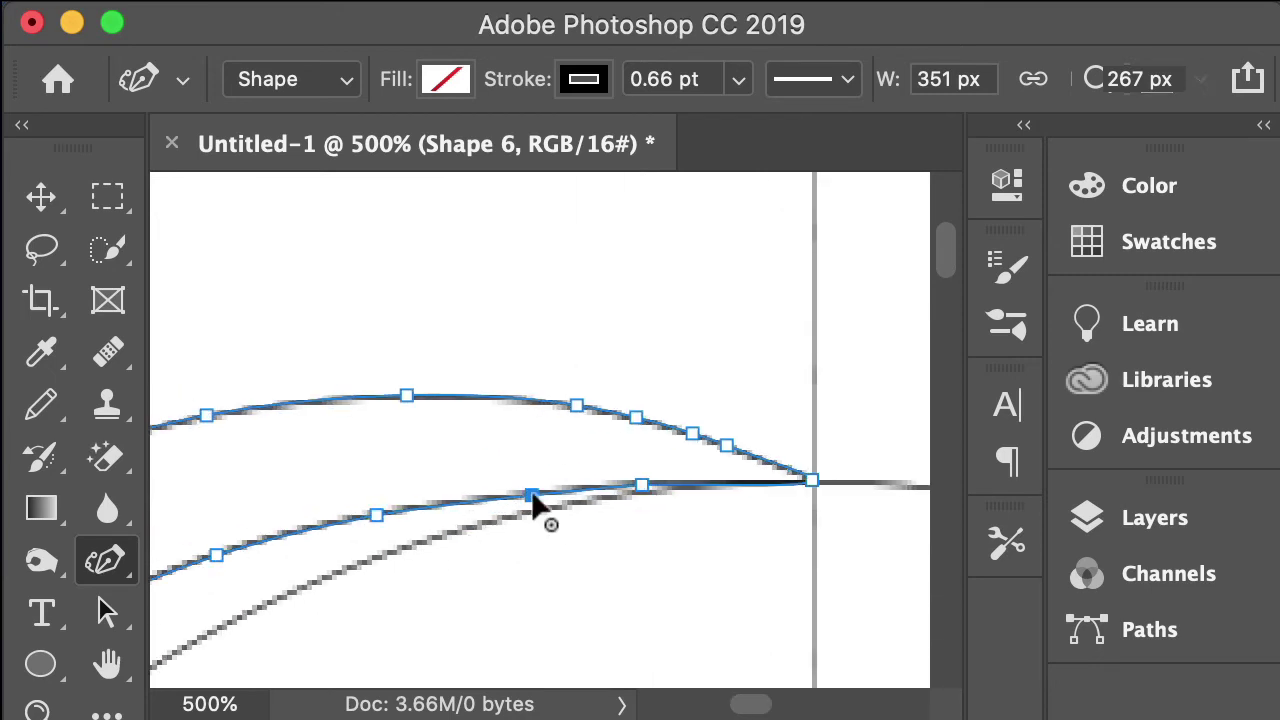
click(107, 612)
scroll(237, 600, down, 10)
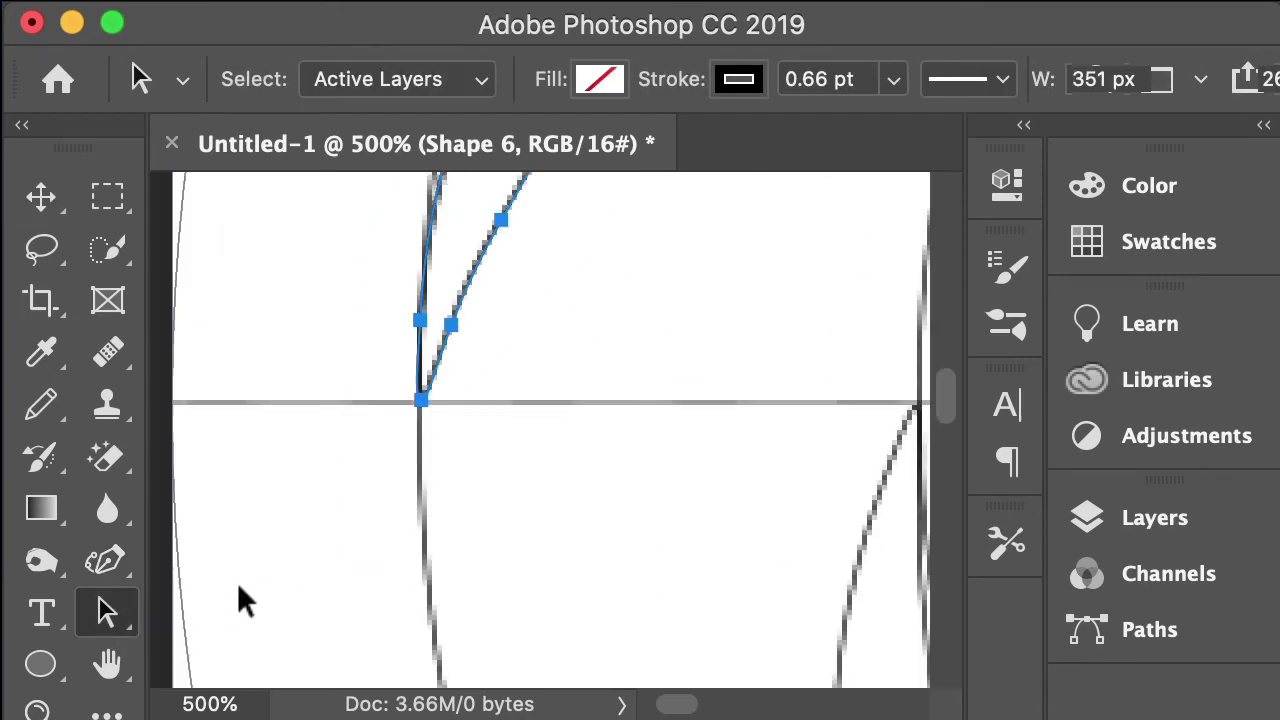
scroll(237, 600, up, 5)
key(v)
key(super+0)
key(super+minus)
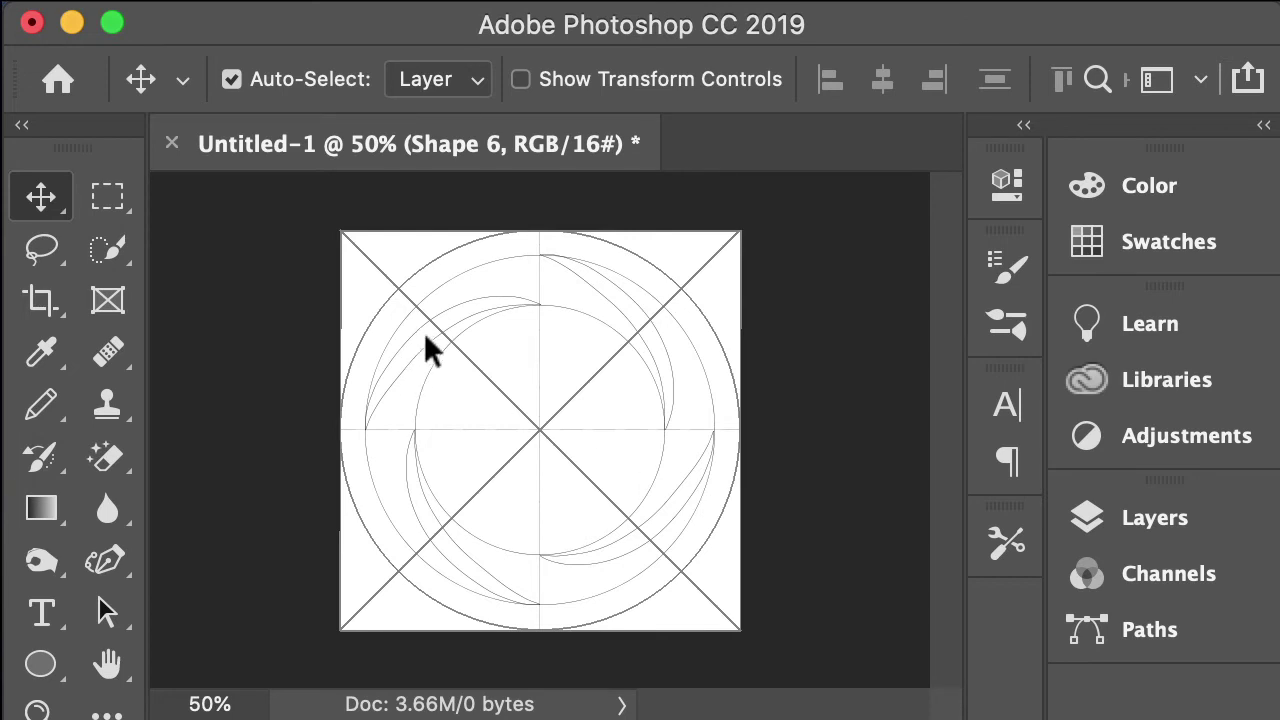
- Fill the upper-right petal, Shape 3, with green
click(1150, 524)
scroll(880, 588, up, 2)
click(857, 586)
click(108, 612)
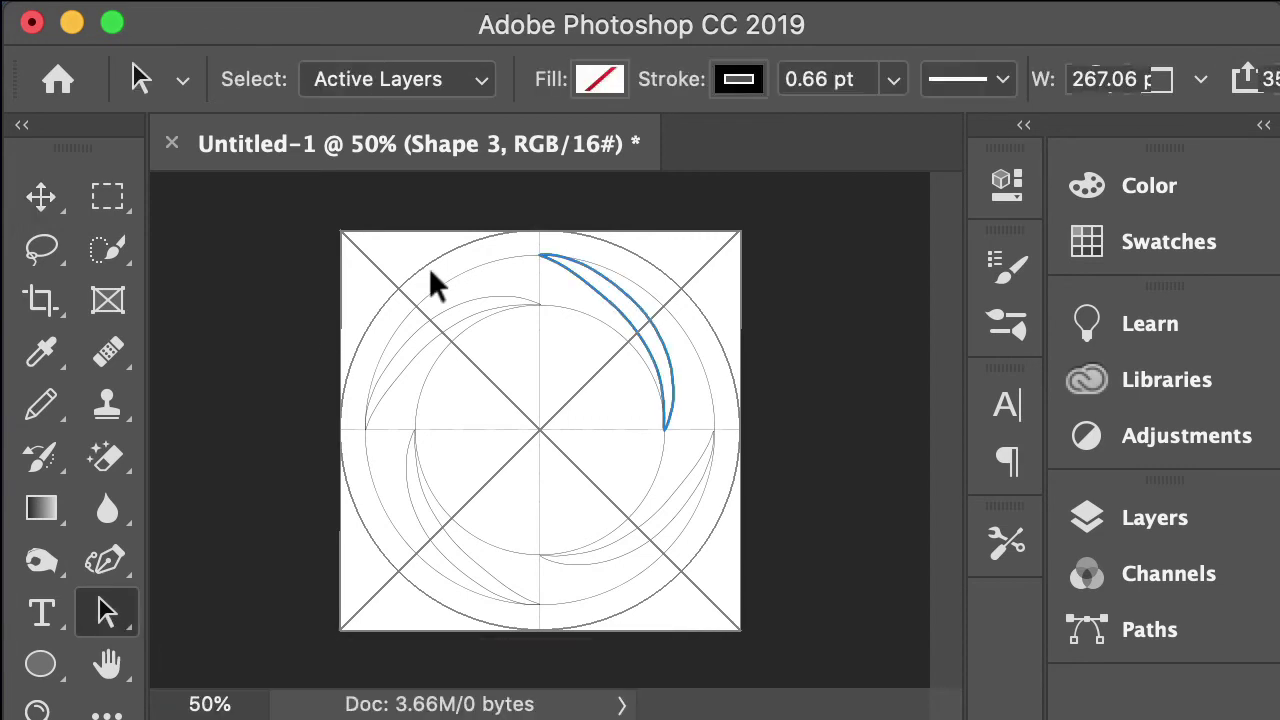
click(604, 88)
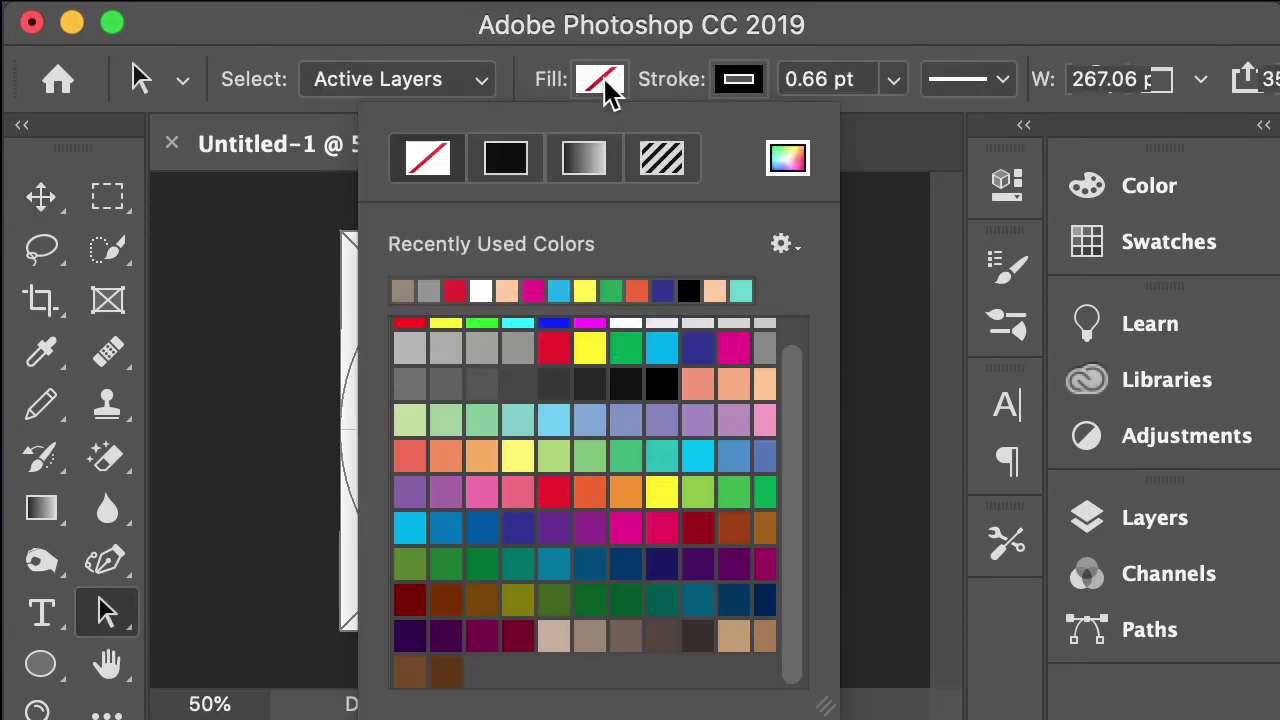
click(611, 290)
click(888, 135)
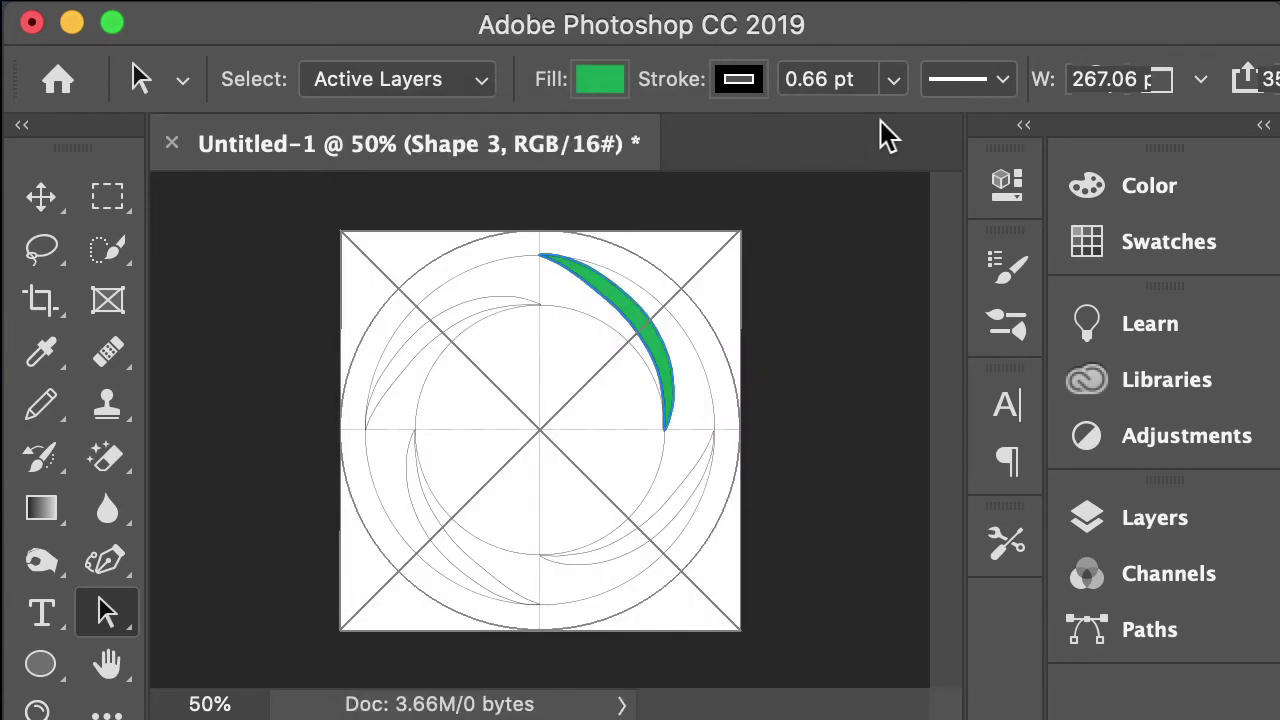
- Fill the lower-left petal, Shape 4, with yellow
click(1155, 530)
scroll(790, 550, down, 1)
click(790, 550)
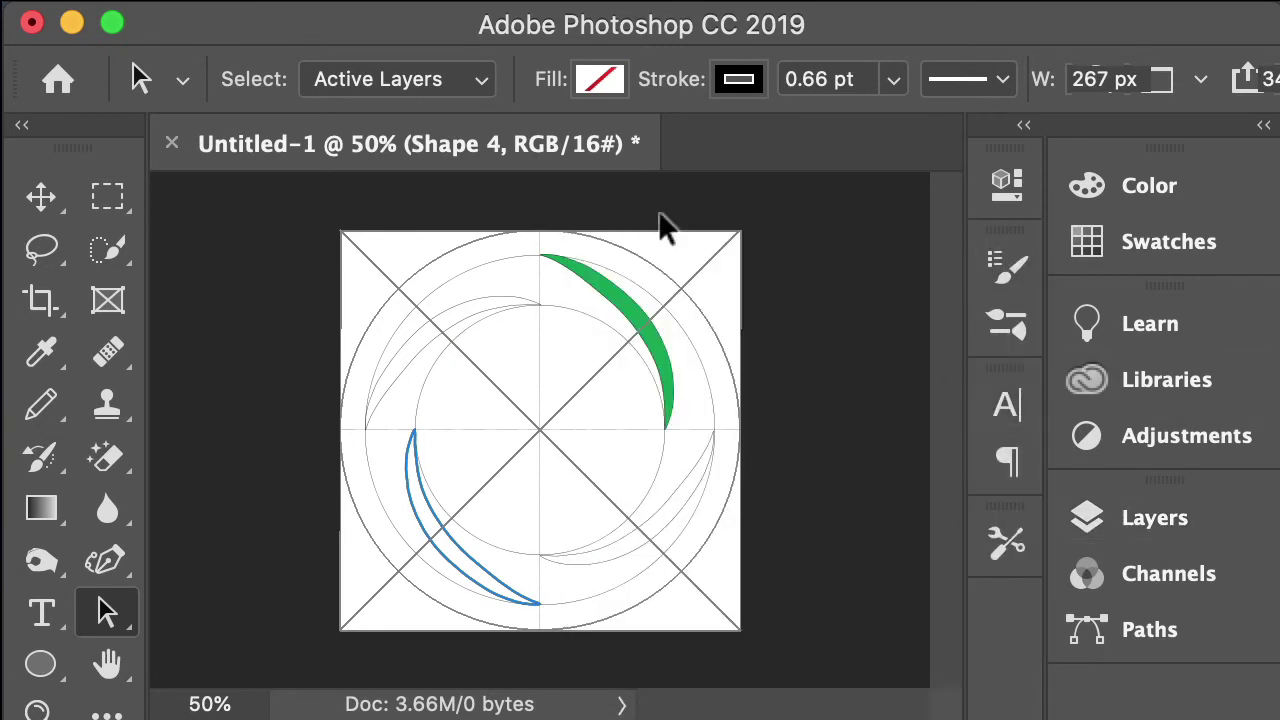
click(600, 82)
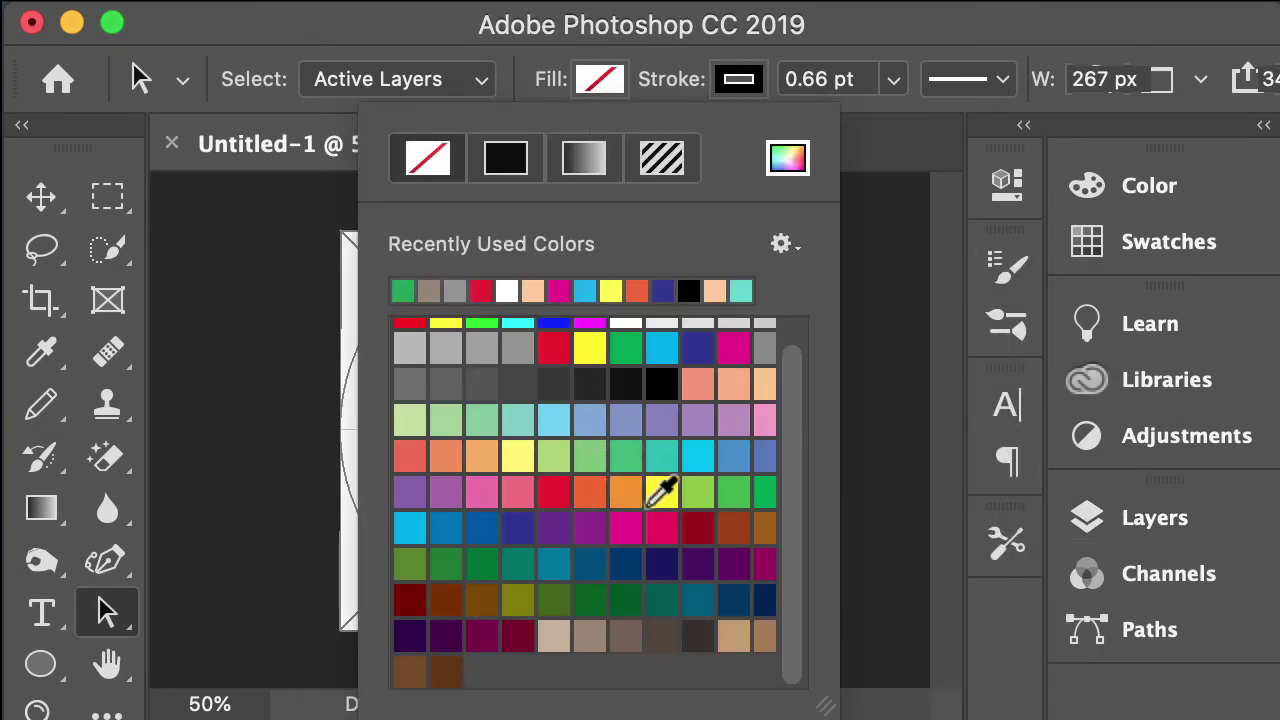
click(662, 490)
key(Return)
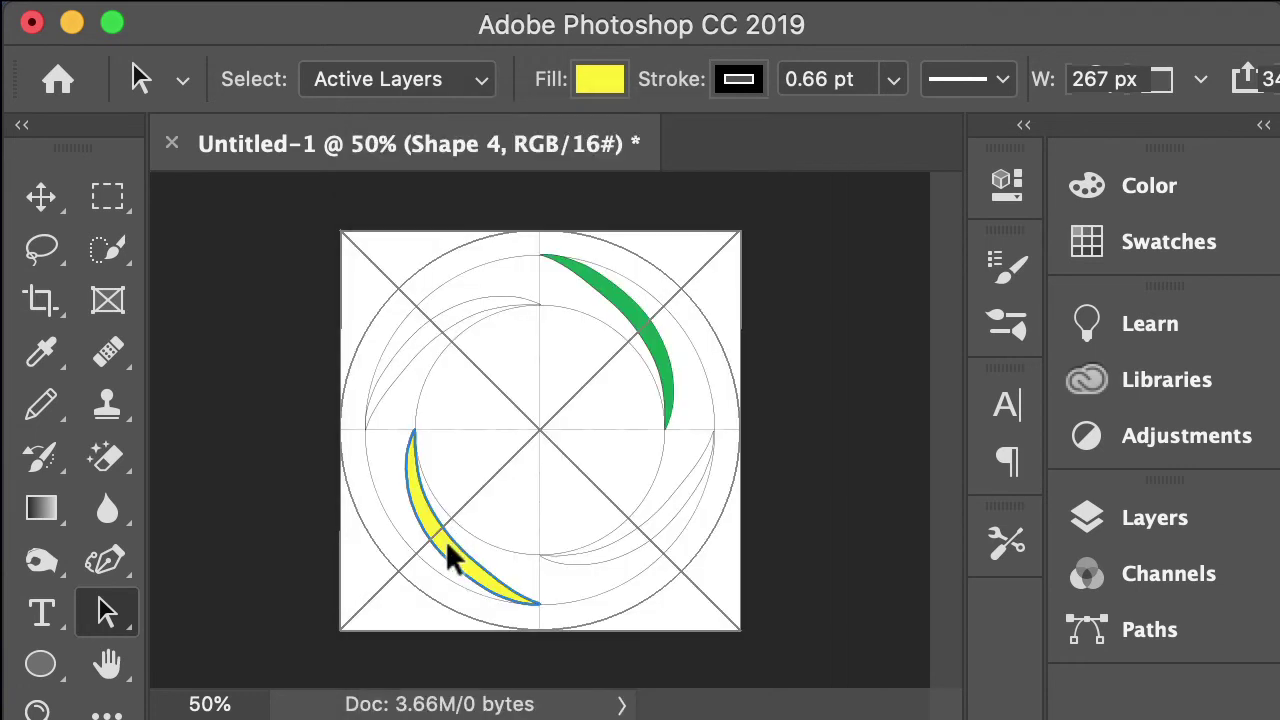
- Fill the lower-right petal, Shape 5, with light blue
click(1123, 528)
click(765, 575)
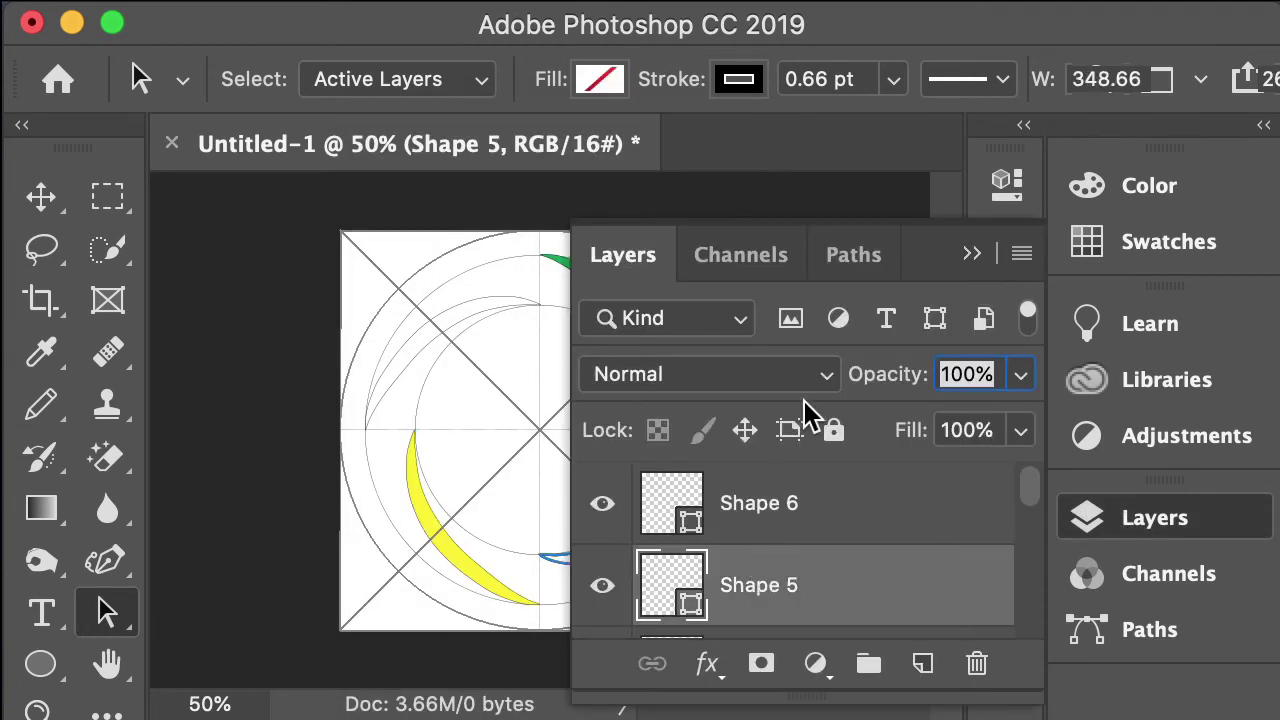
click(605, 80)
click(565, 425)
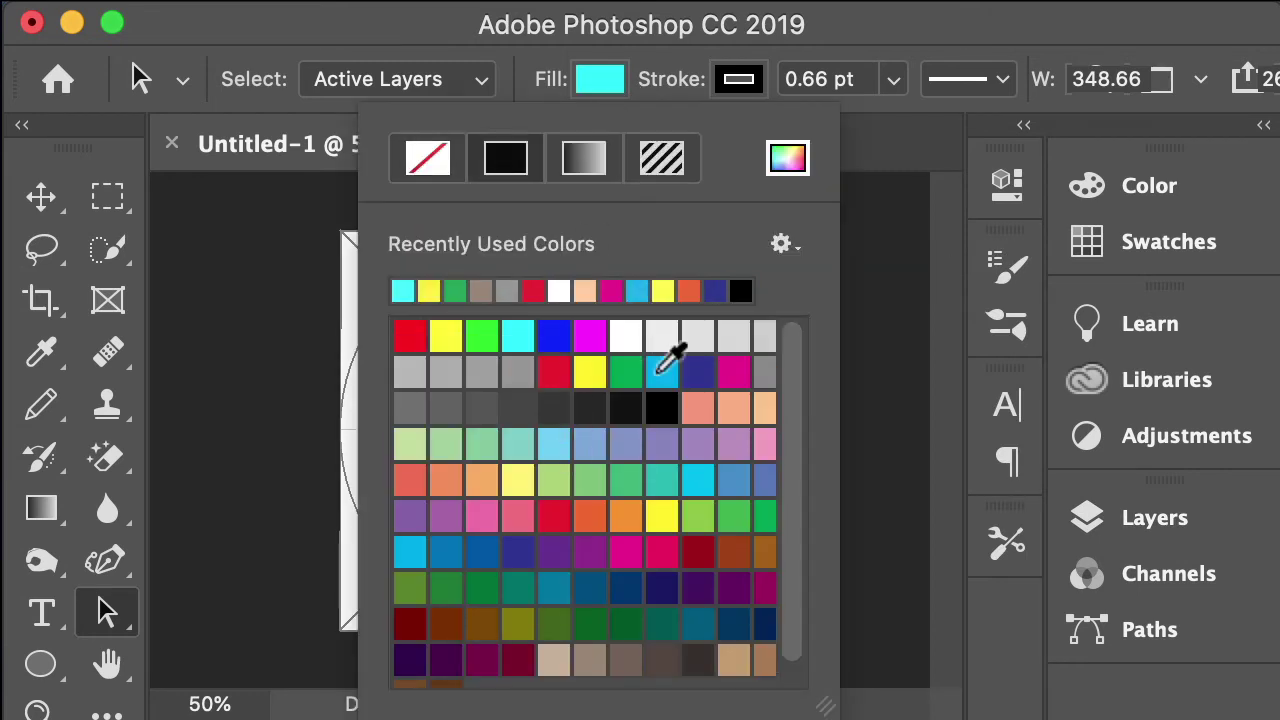
click(661, 347)
click(876, 160)
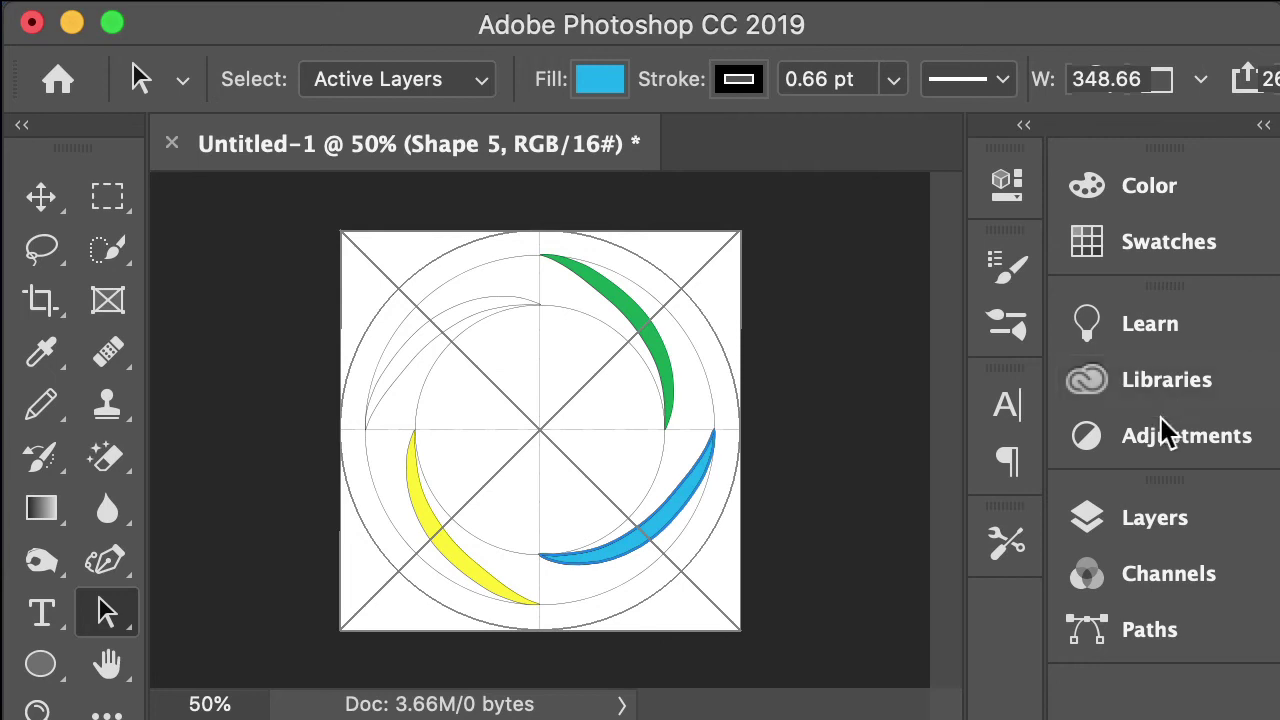
- Fill the upper-left petal, Shape 6, with CMYK Magenta and deselect its path
click(1134, 517)
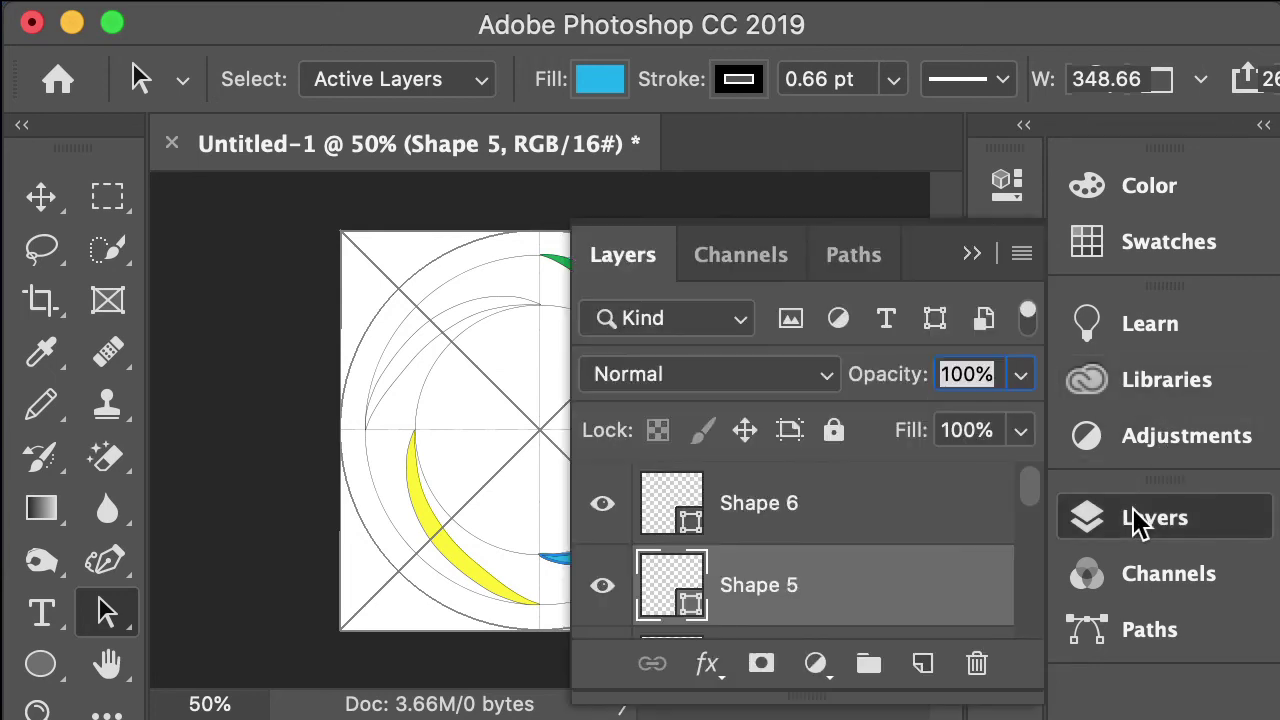
click(851, 509)
click(930, 152)
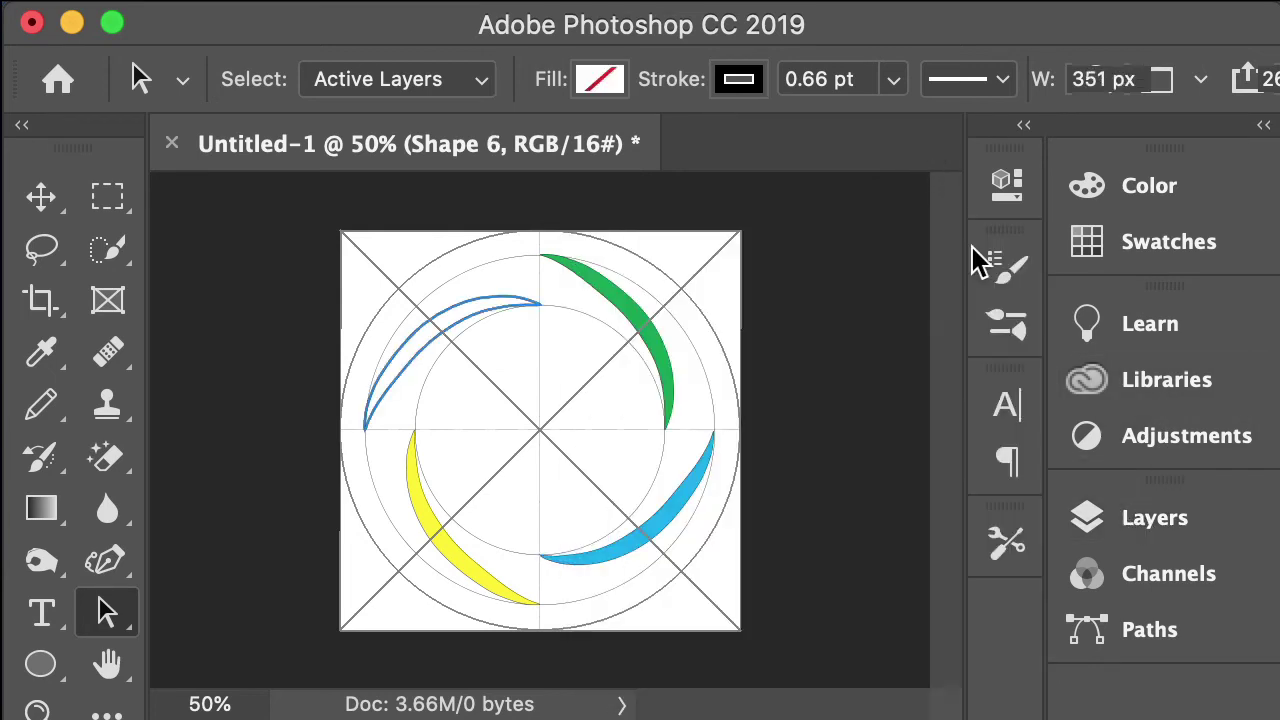
click(605, 82)
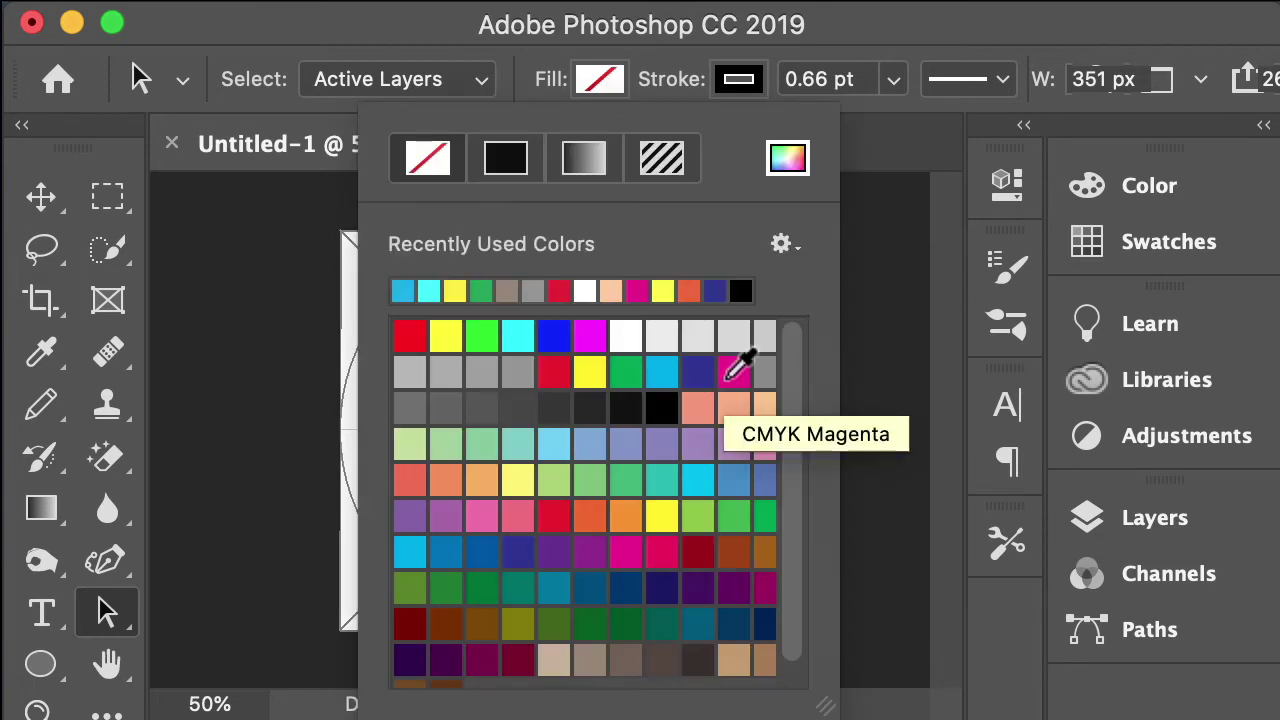
click(733, 370)
click(875, 168)
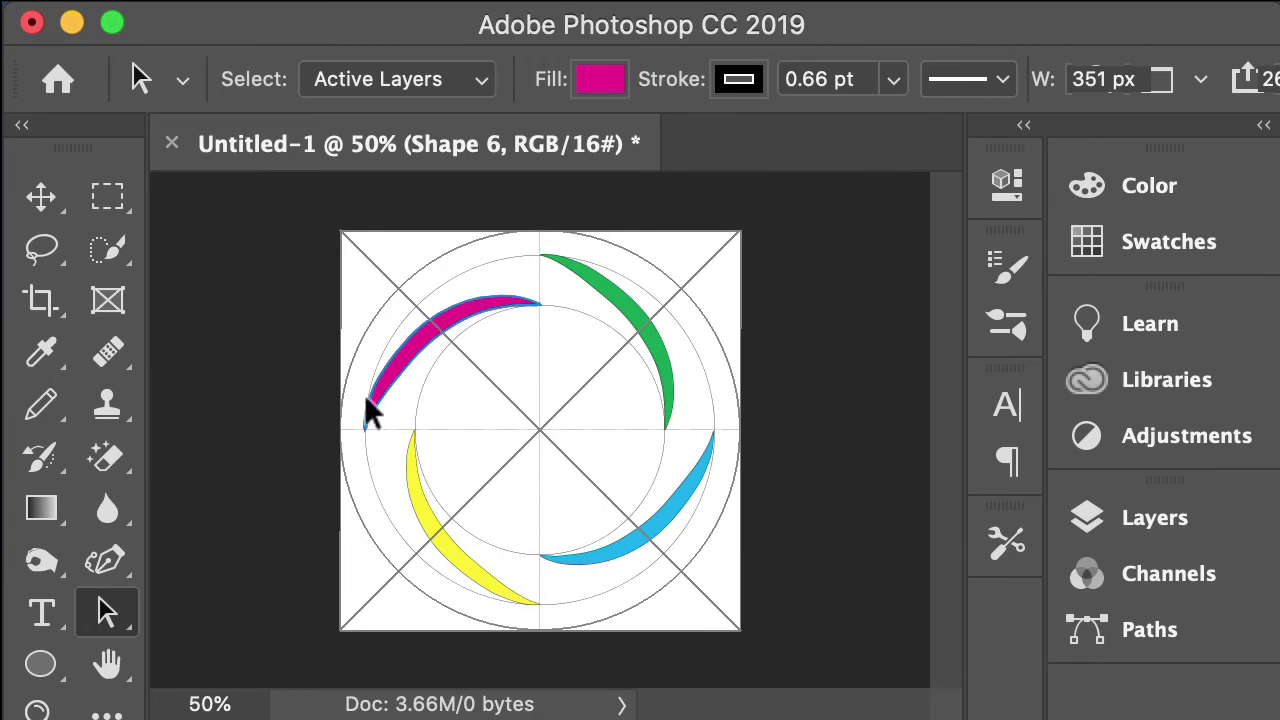
click(267, 277)
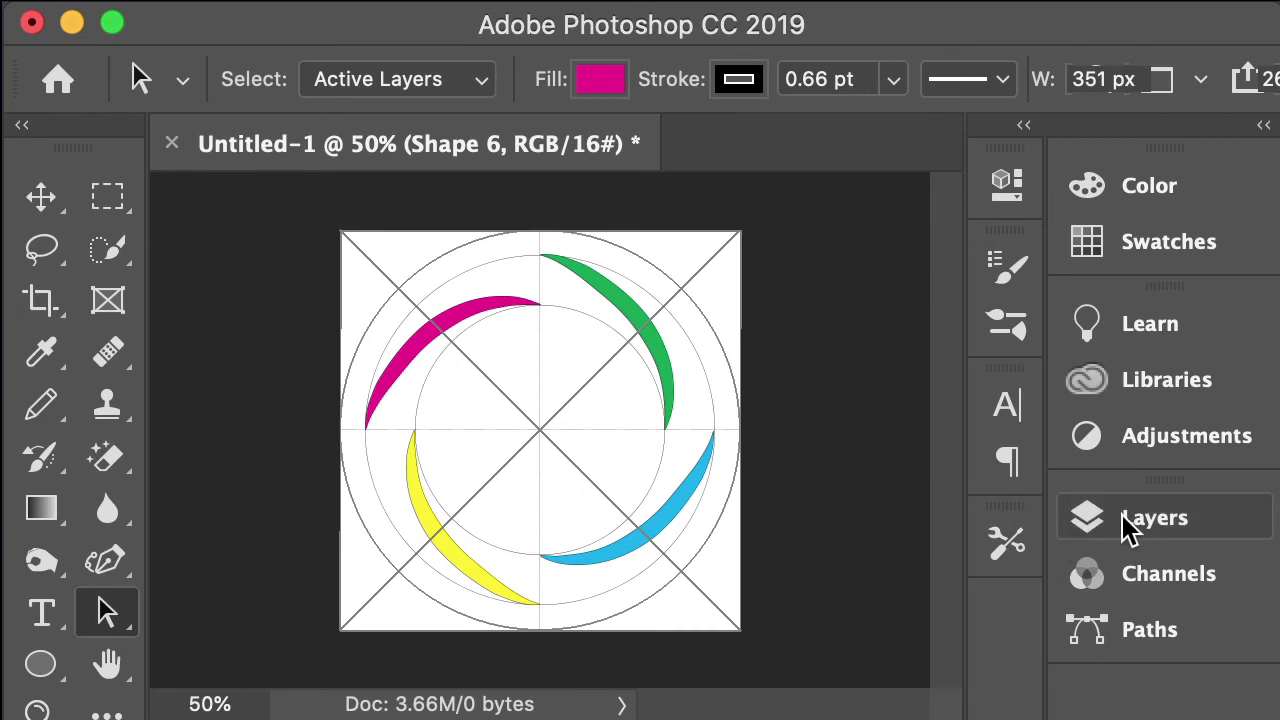
- Fill the 700 px circle, Ellipse 1, with pale peach from the recently used colors
click(1153, 522)
scroll(777, 571, down, 5)
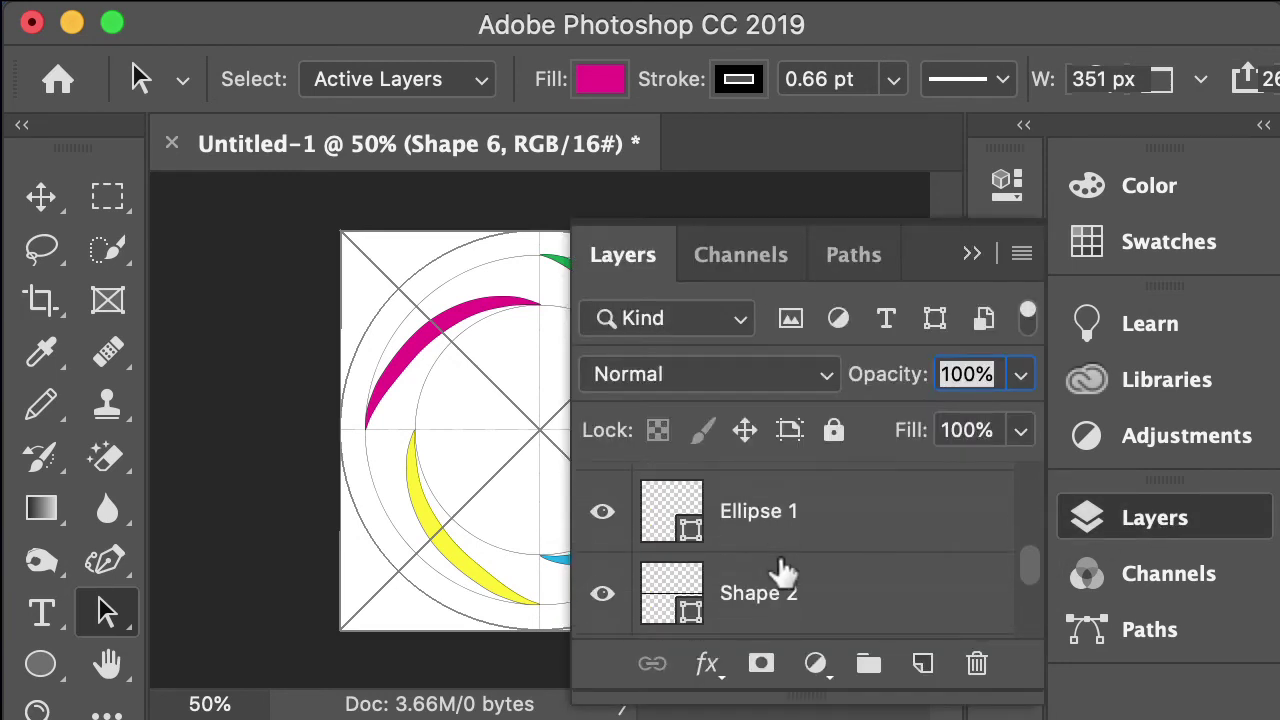
click(782, 535)
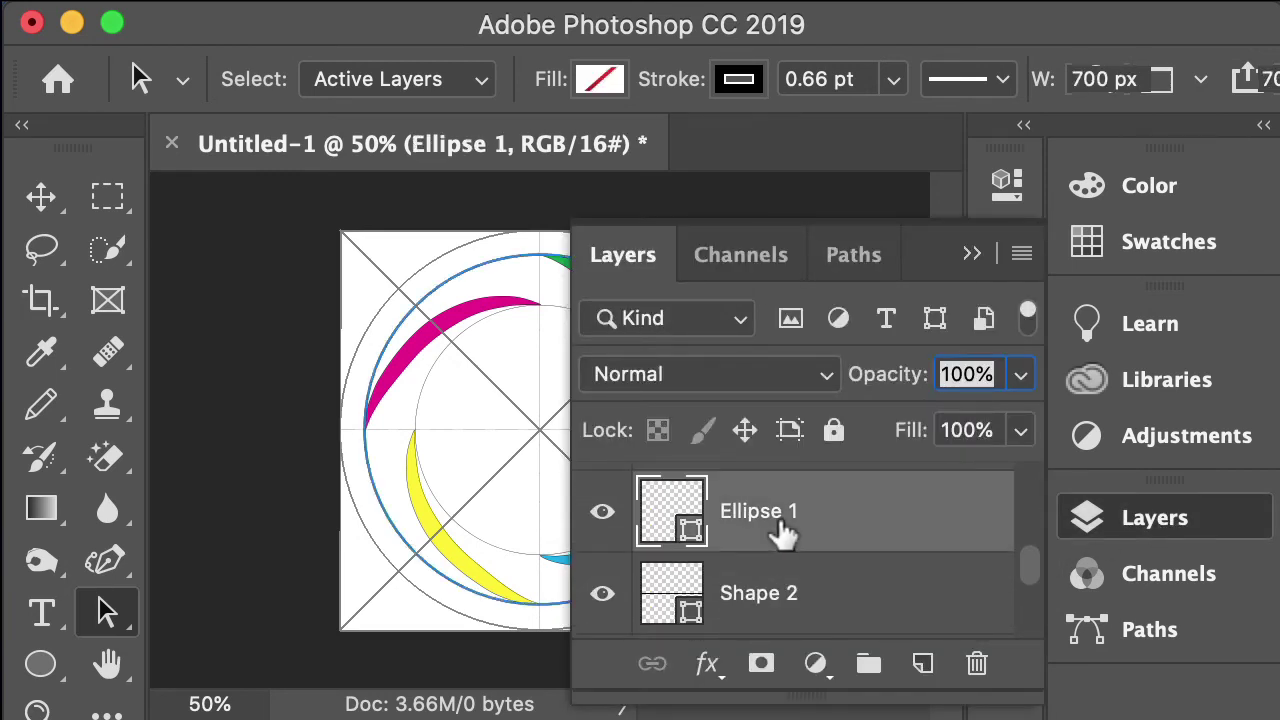
click(600, 82)
click(689, 290)
click(666, 290)
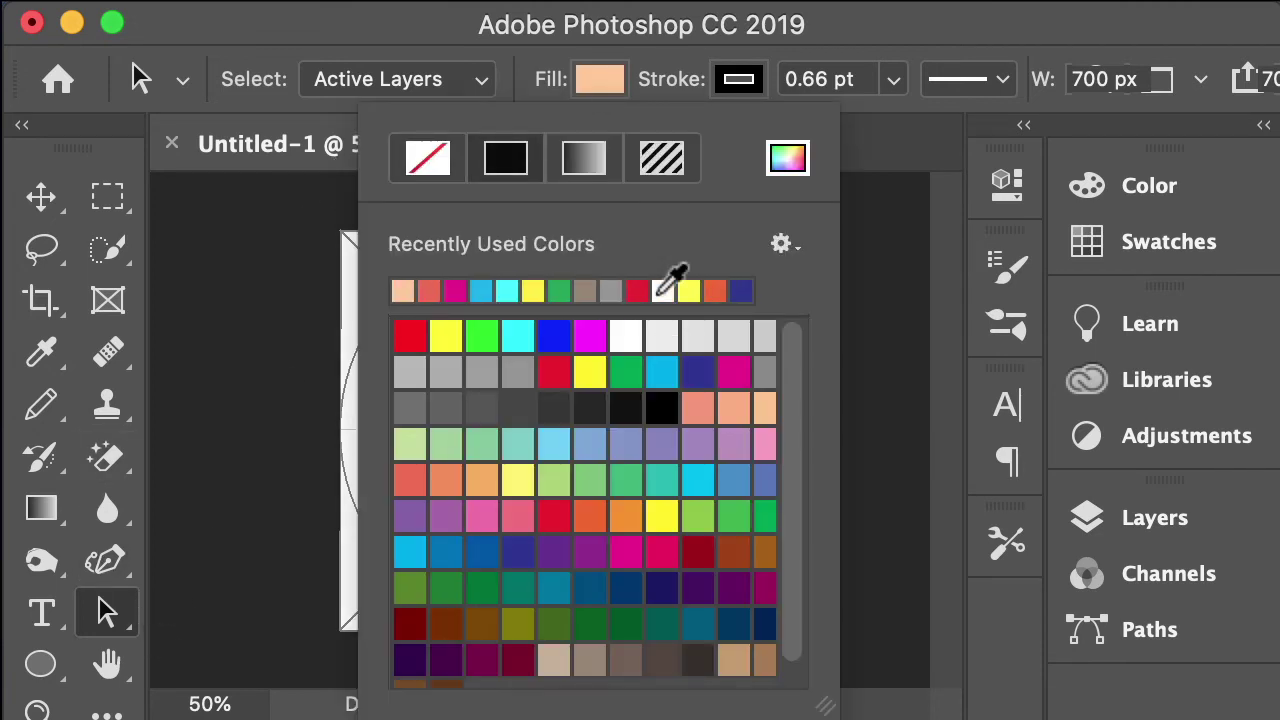
click(895, 138)
- Fill the 500 px inner circle, Ellipse 2, with dark navy blue and deselect its path
click(1066, 531)
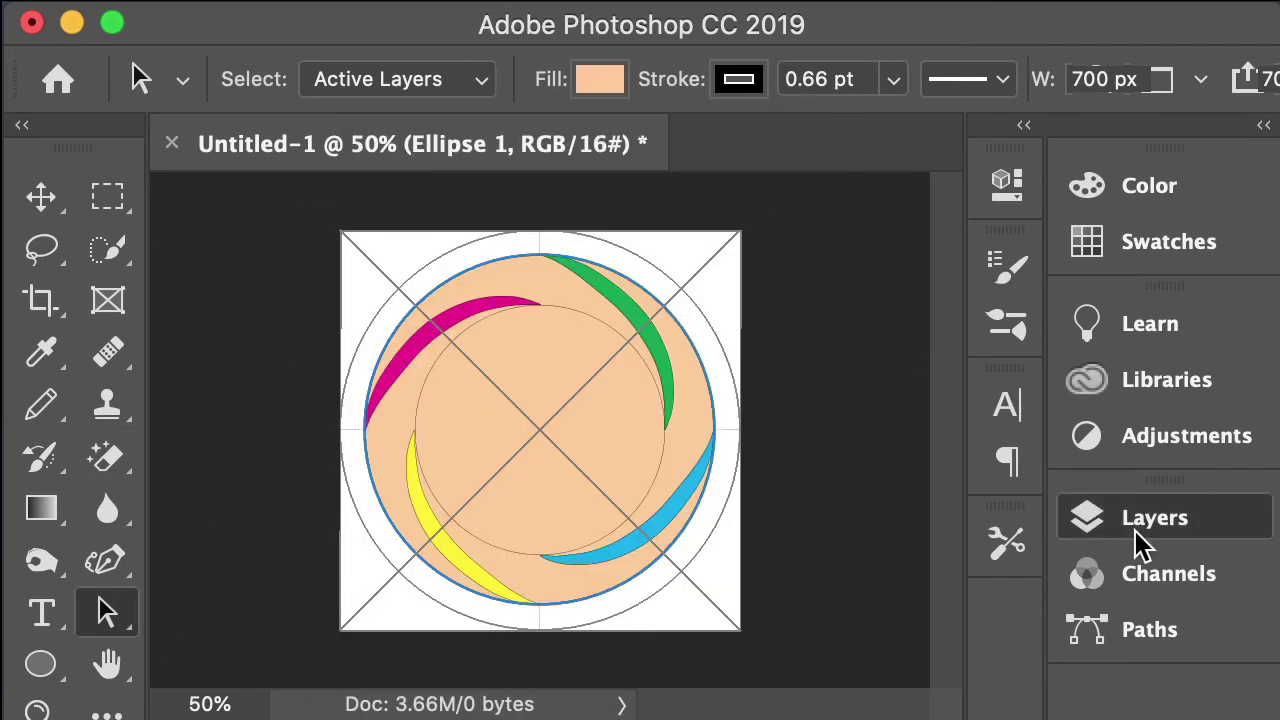
scroll(806, 550, down, 5)
click(800, 507)
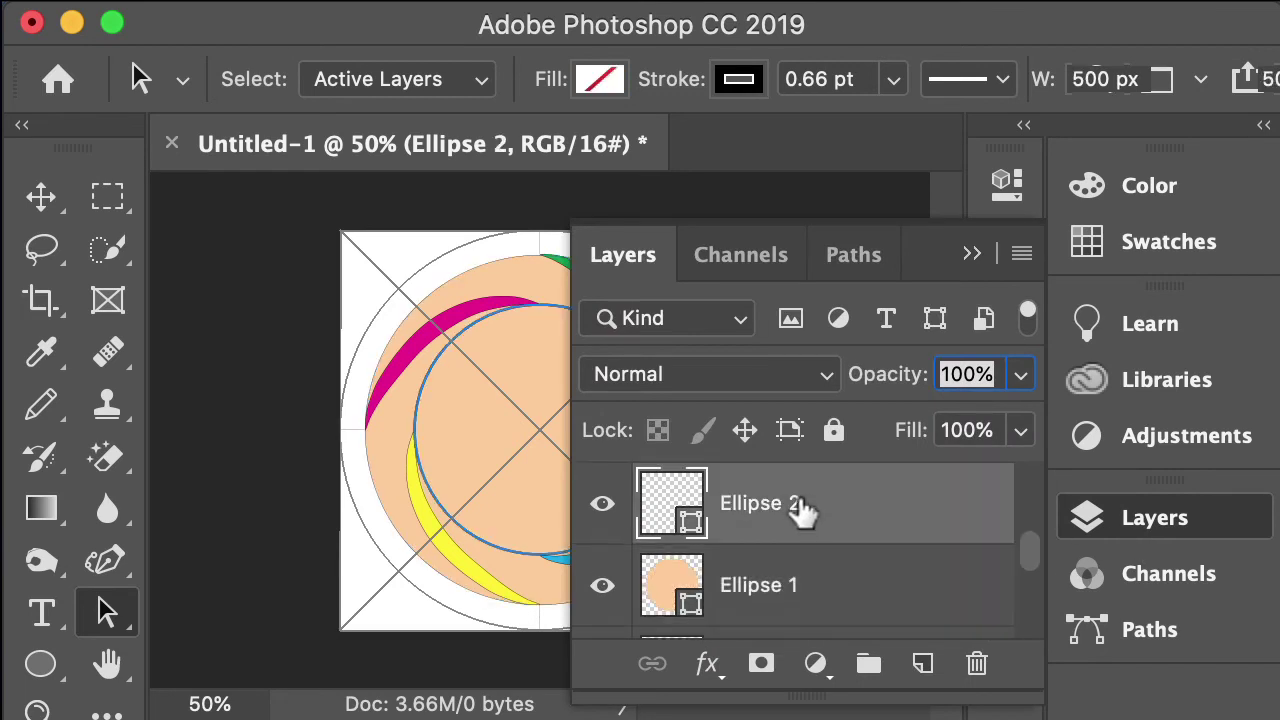
click(972, 258)
click(603, 80)
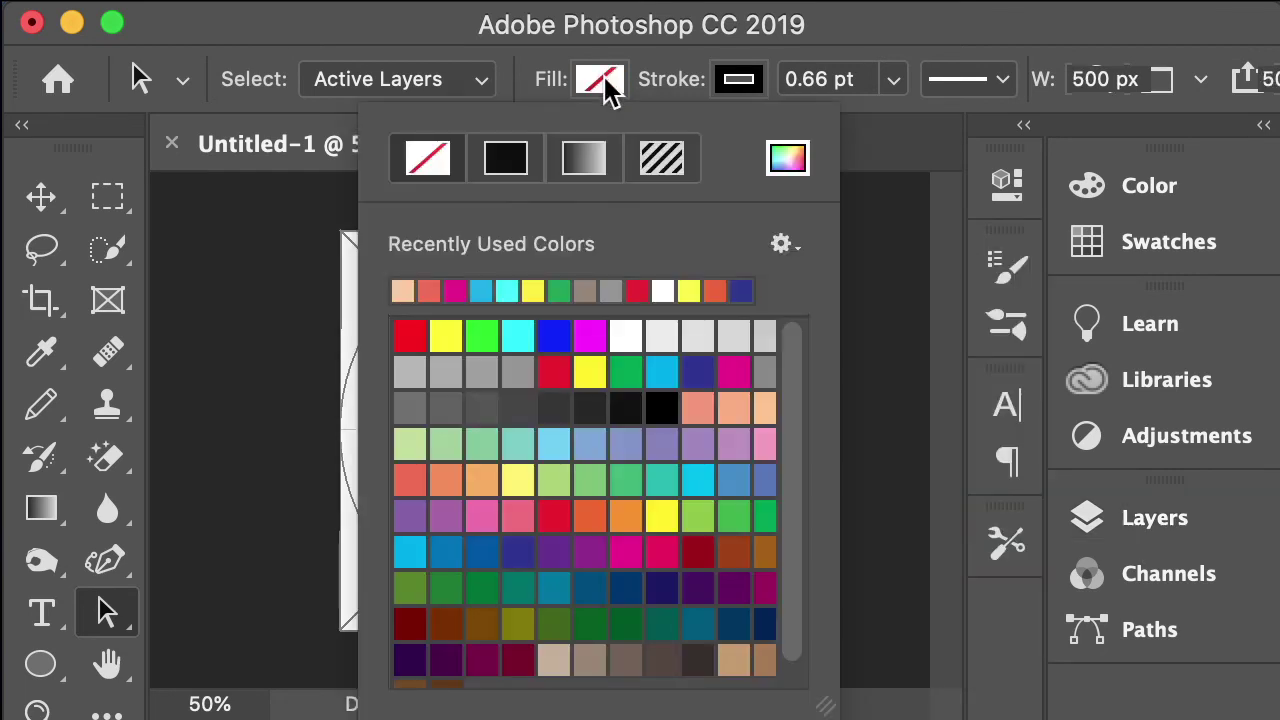
click(661, 563)
click(738, 600)
click(157, 528)
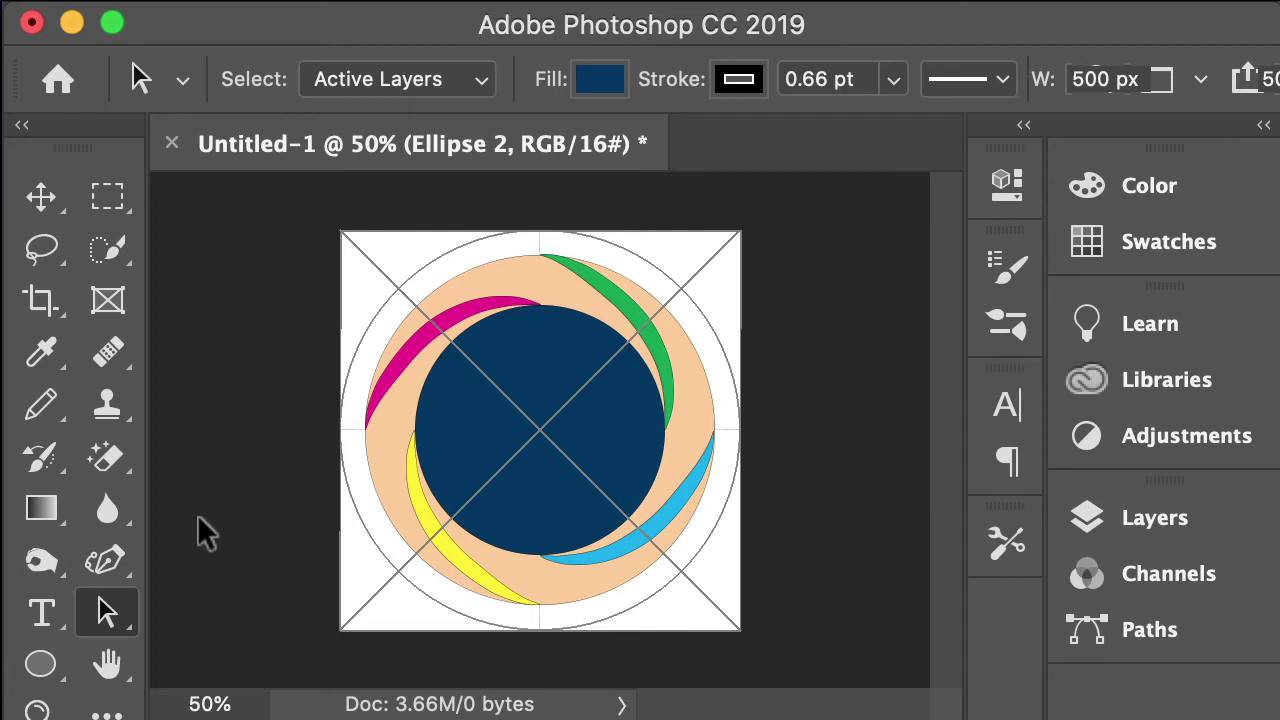
key(v)
- Add a white "Tamil News" text box inside the navy circle in Shrikhand Regular at 100 pt
click(41, 613)
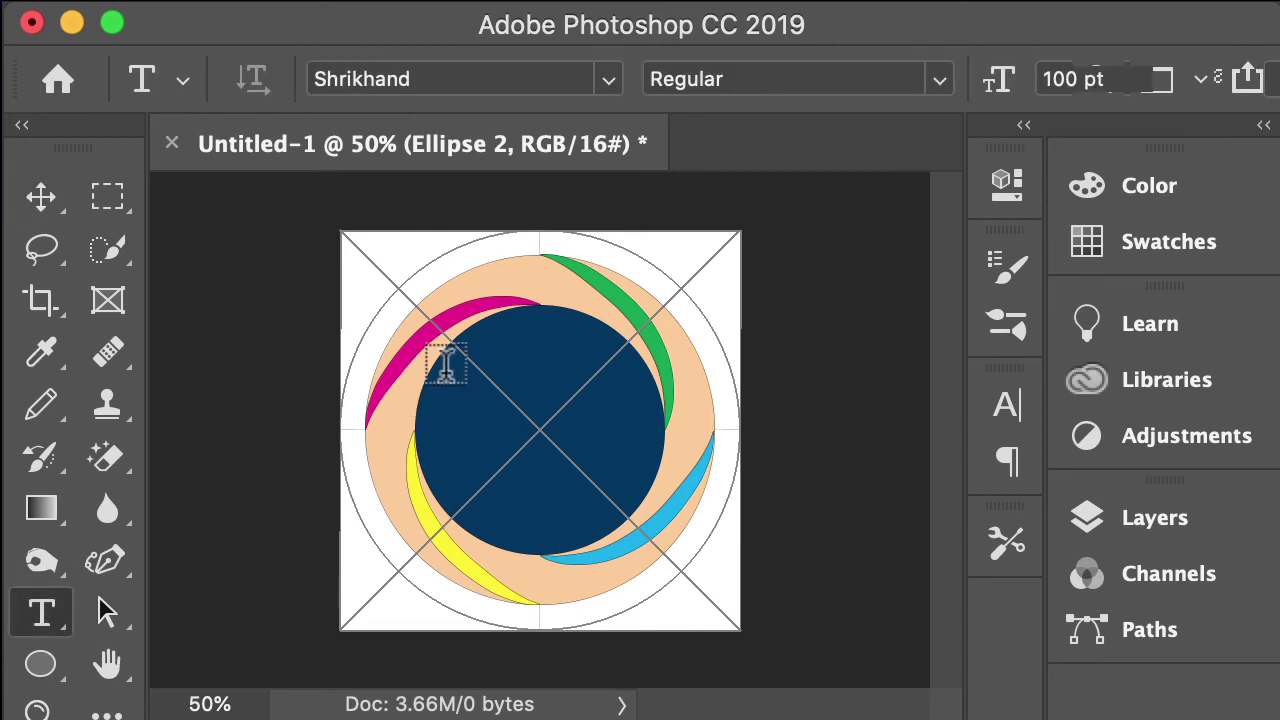
drag(448, 366, 630, 505)
key(BackSpace)
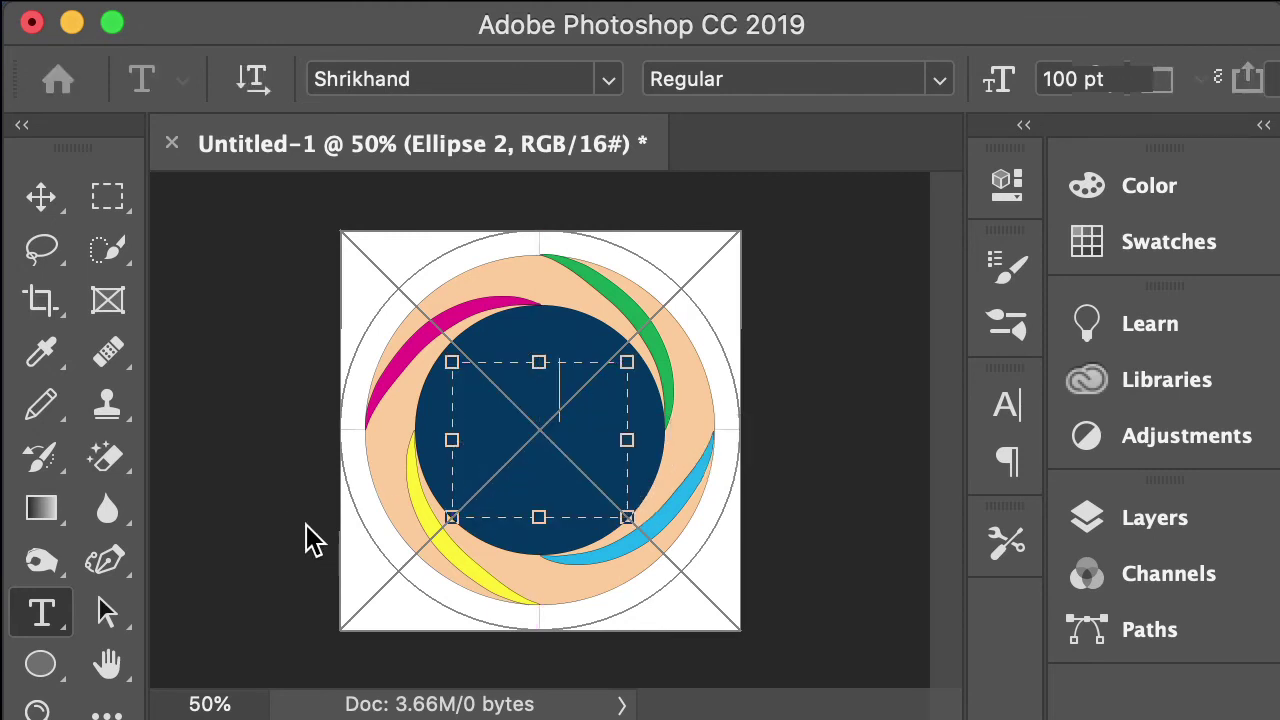
text(Tamil)
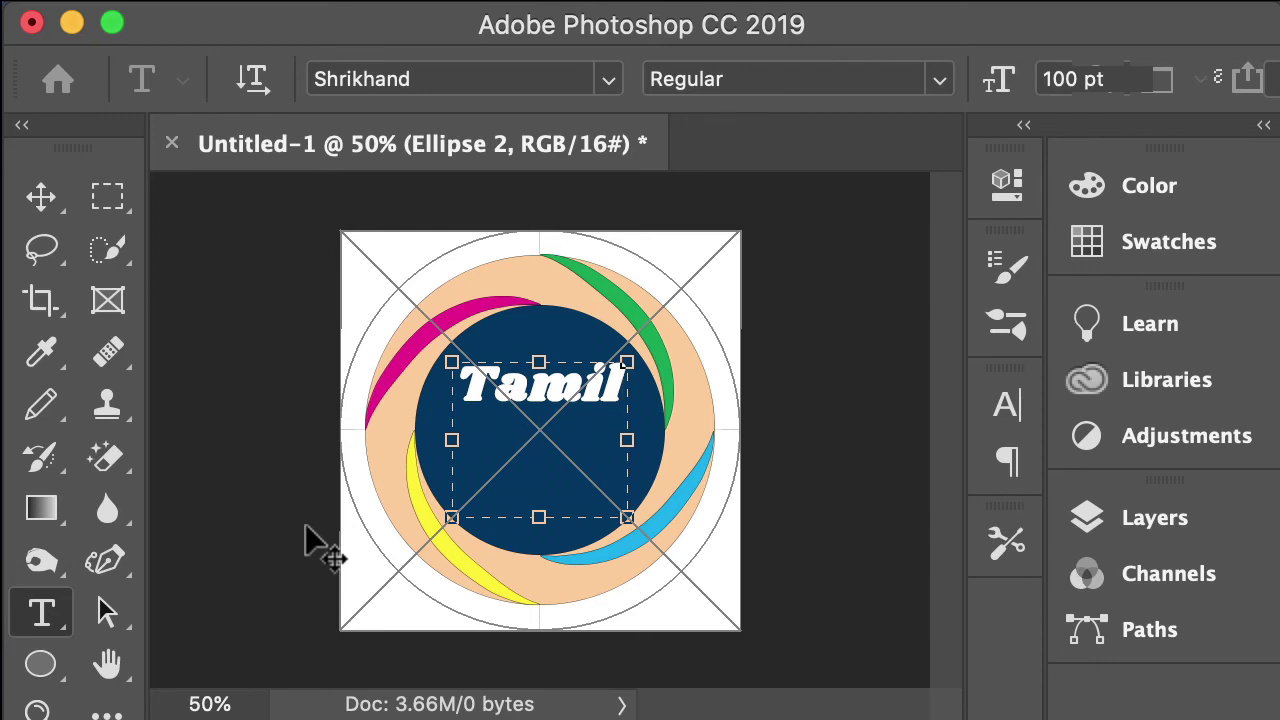
text( New)
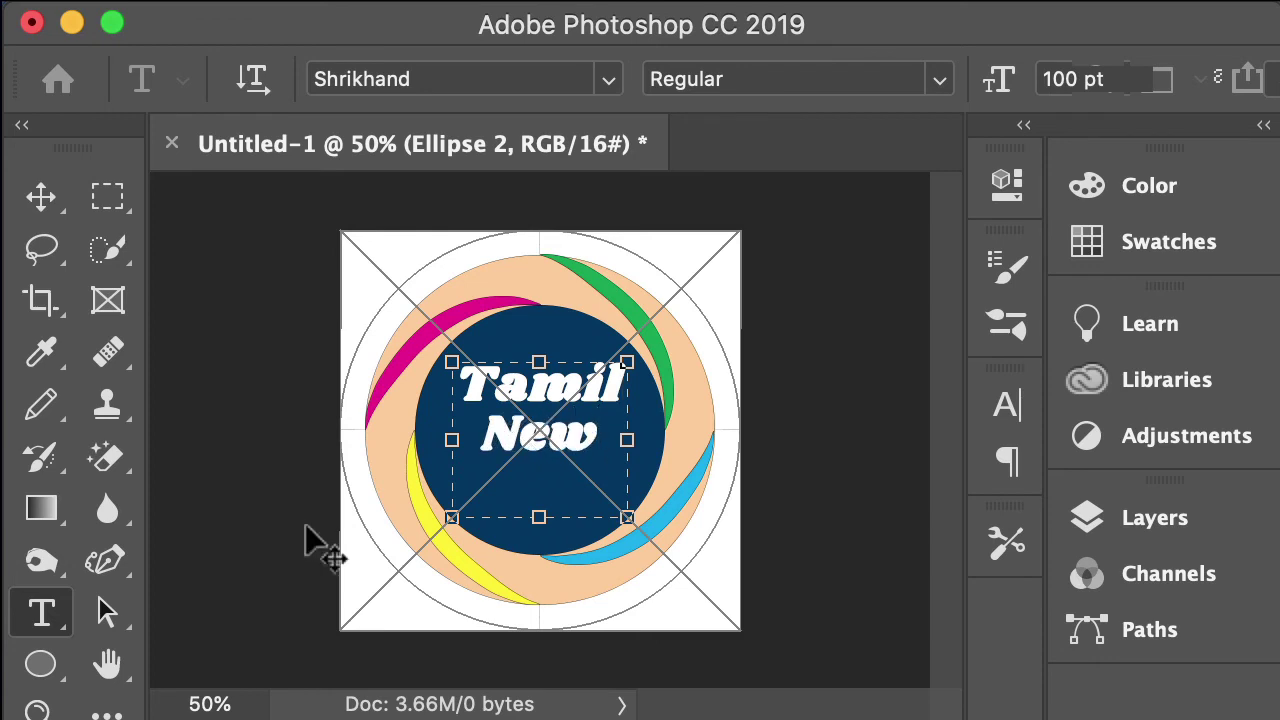
text(s)
- Set the whole "Tamil News" text to 110 pt and move it to the centre of the navy circle
key(super+a)
double_click(1071, 79)
text(1)
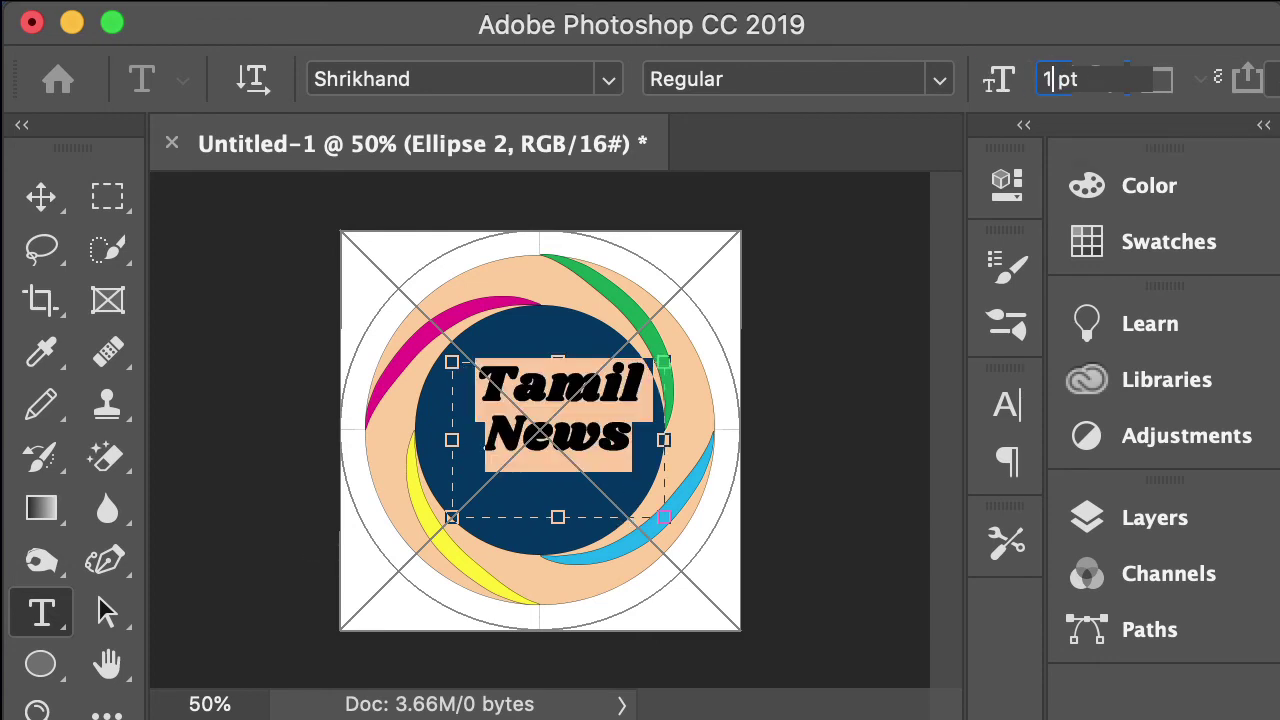
text(10)
key(Return)
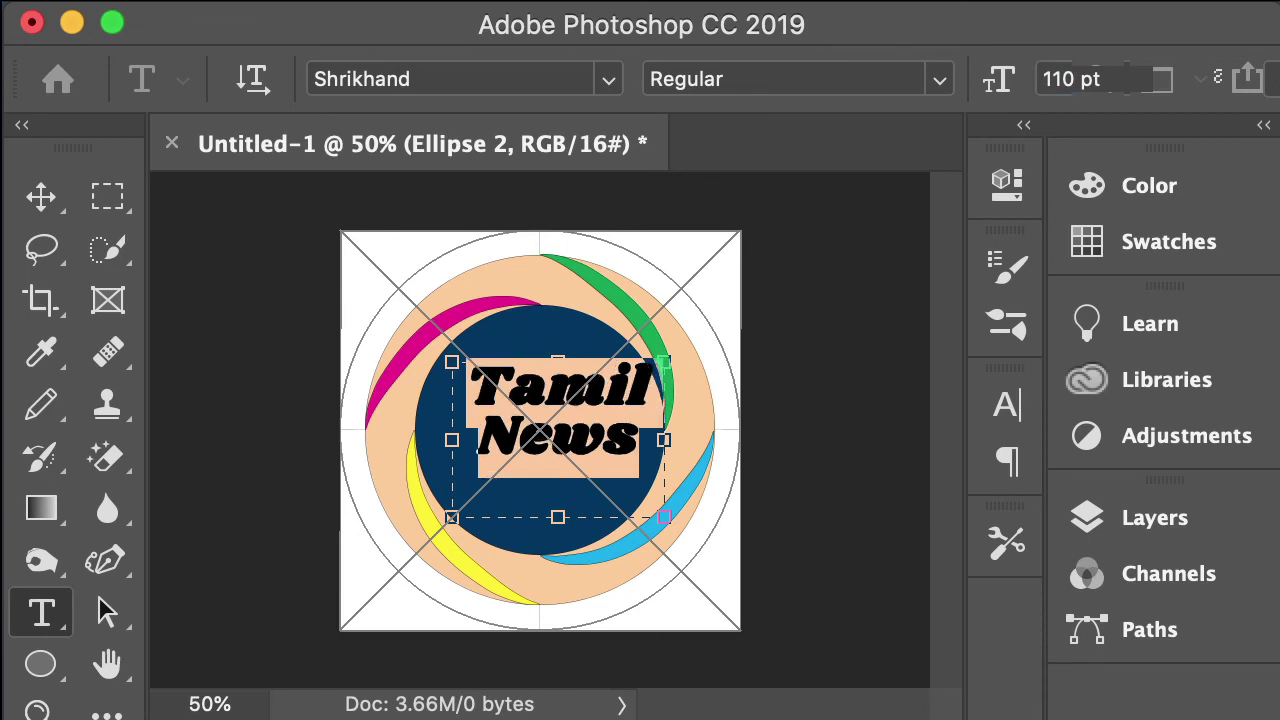
click(41, 199)
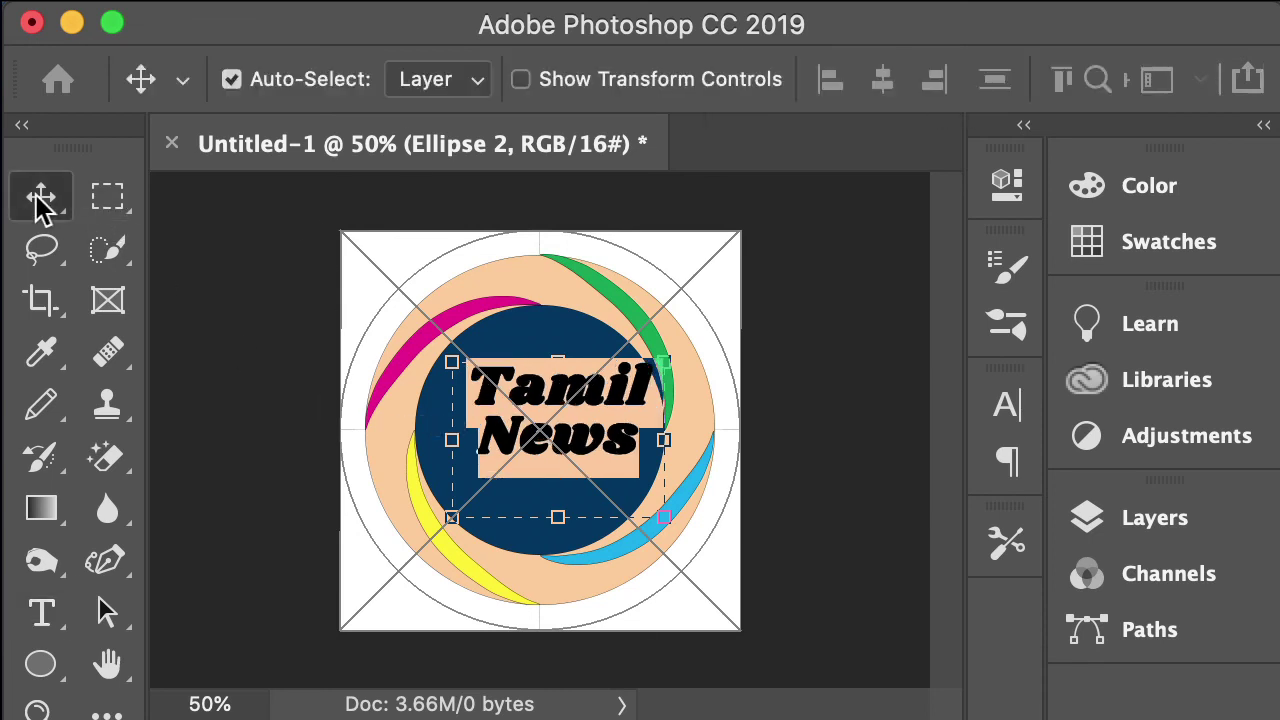
drag(557, 413, 539, 426)
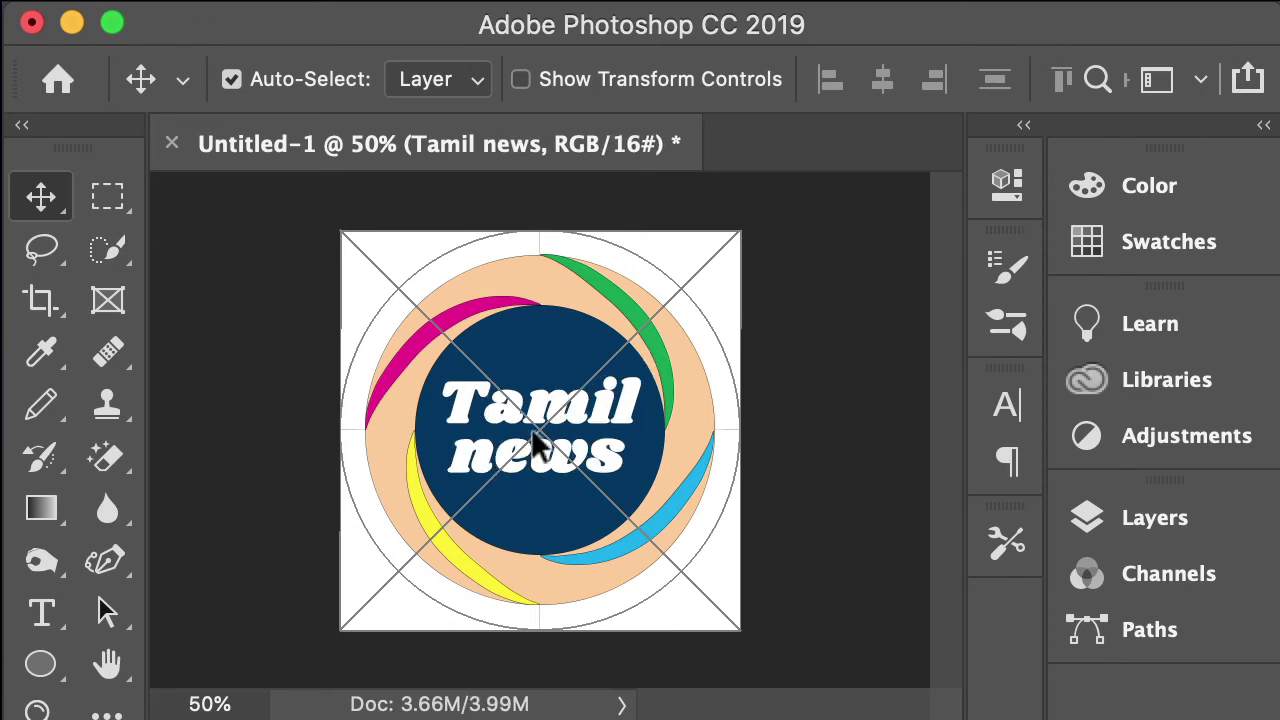
- Hide the guide layers, including Frame 1, Shape 1 and Shape 2, leaving the Background layer shown
click(1148, 540)
scroll(822, 565, down, 10)
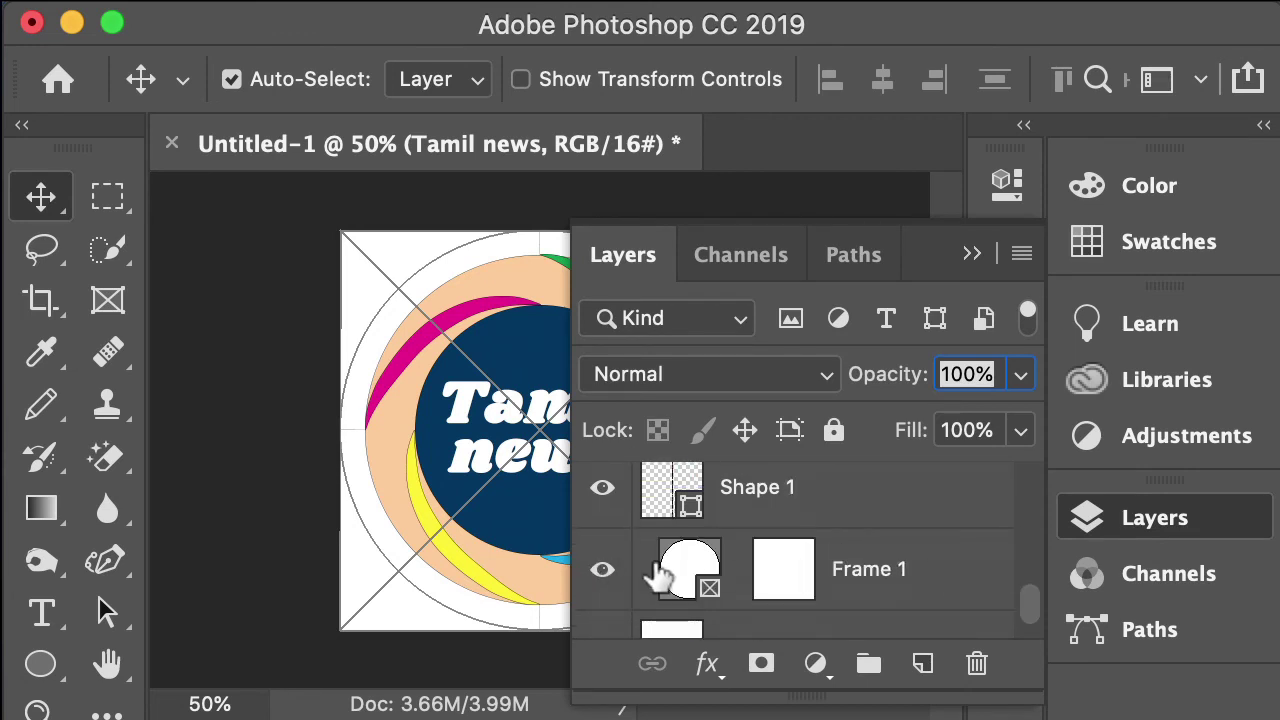
click(600, 578)
scroll(603, 528, up, 2)
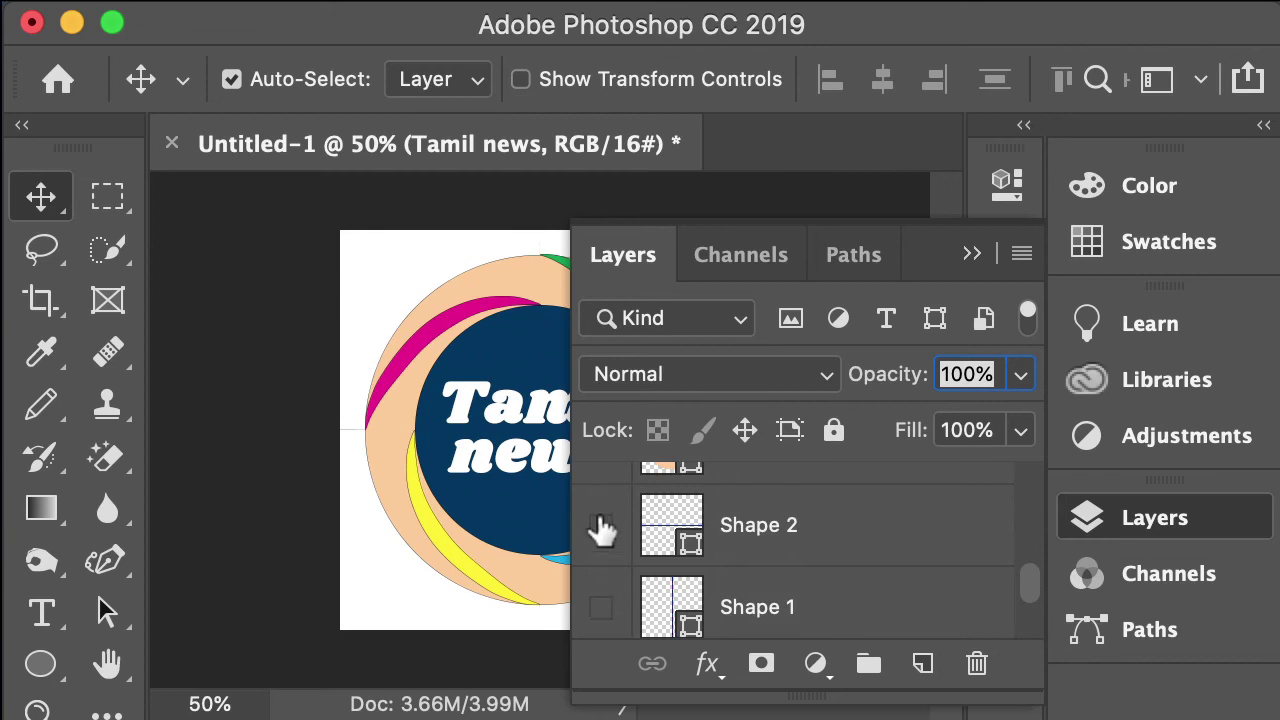
click(742, 580)
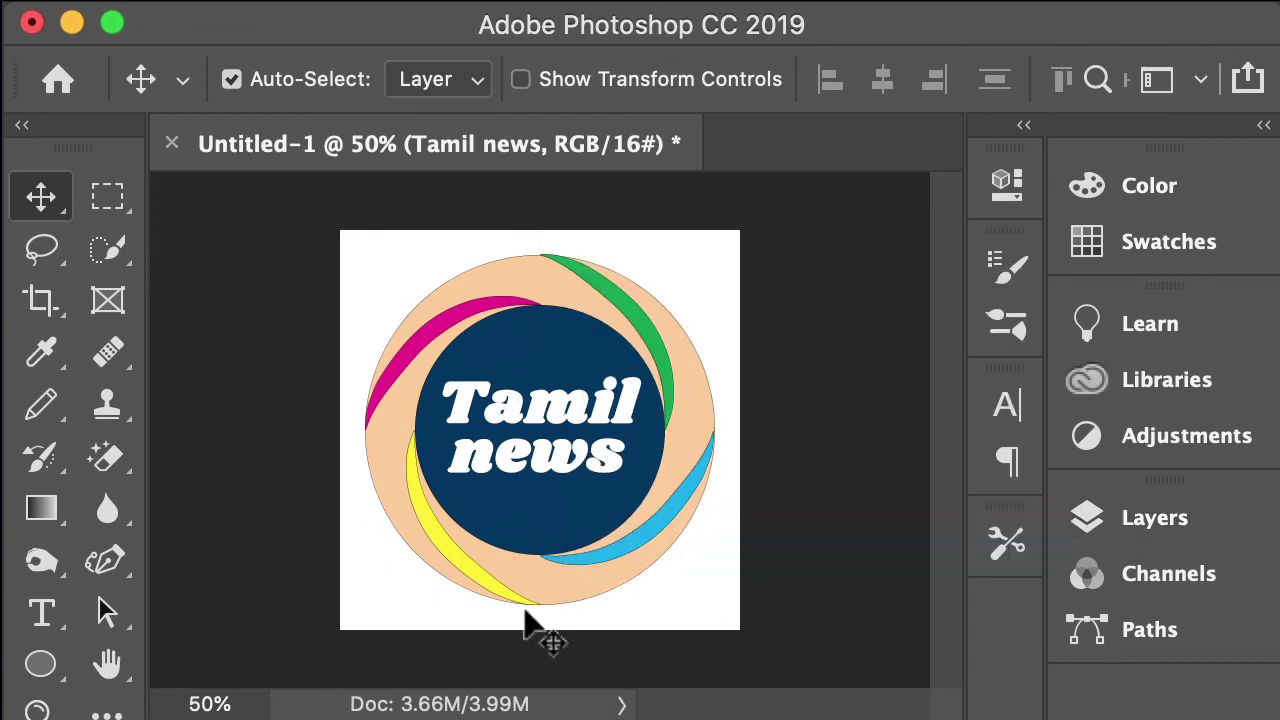
click(1180, 518)
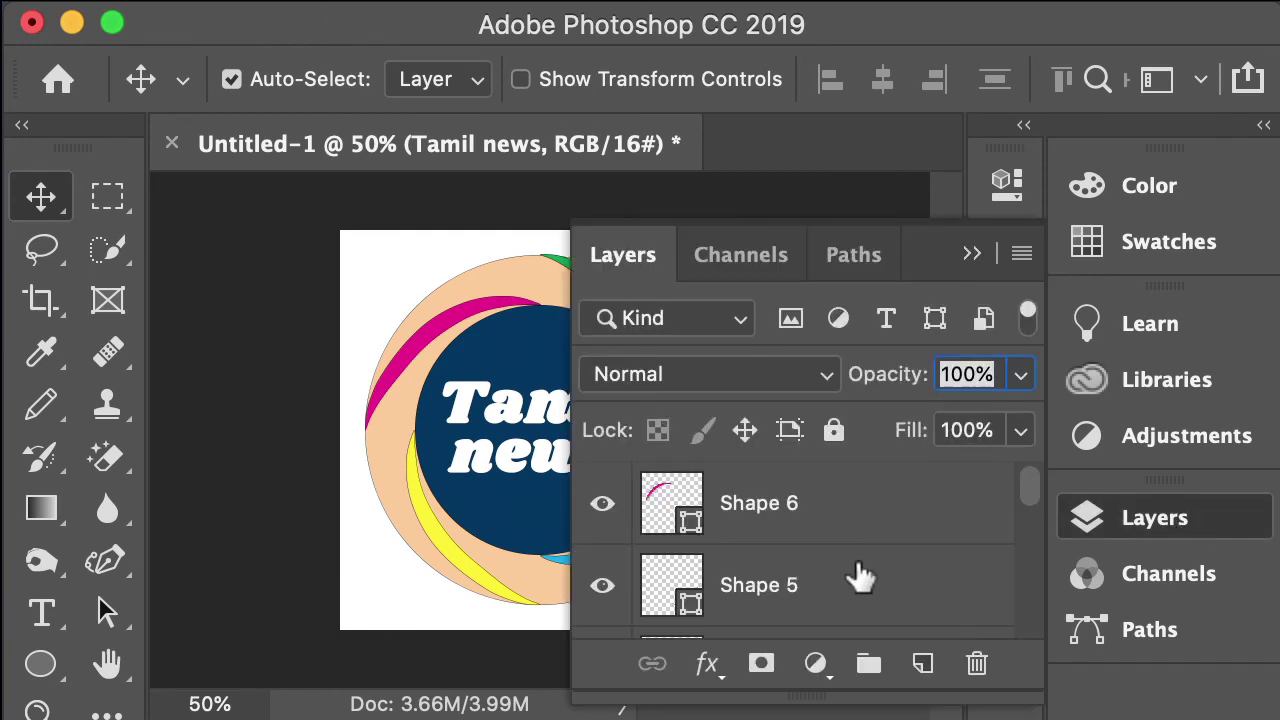
scroll(860, 575, down, 5)
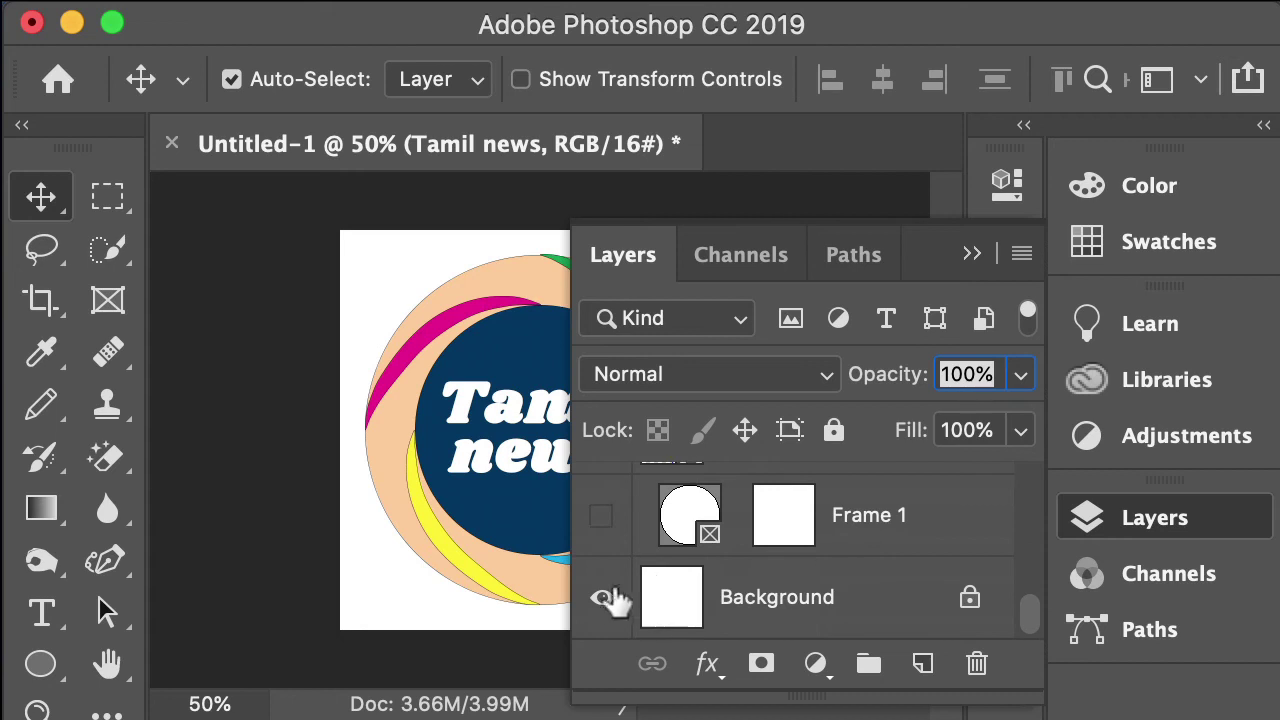
click(300, 560)
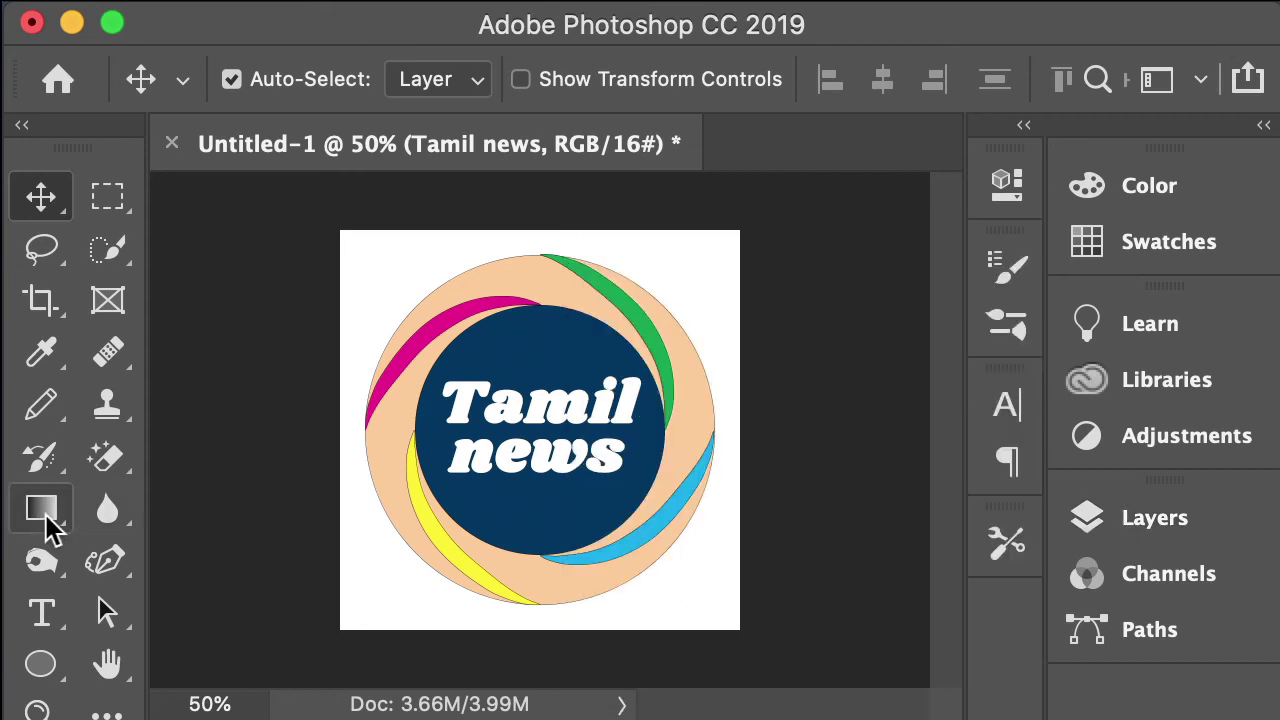
- Set up the Gradient tool with the custom teal linear gradient, accepting RGB 2, 159, 169 for its end stop
click(48, 520)
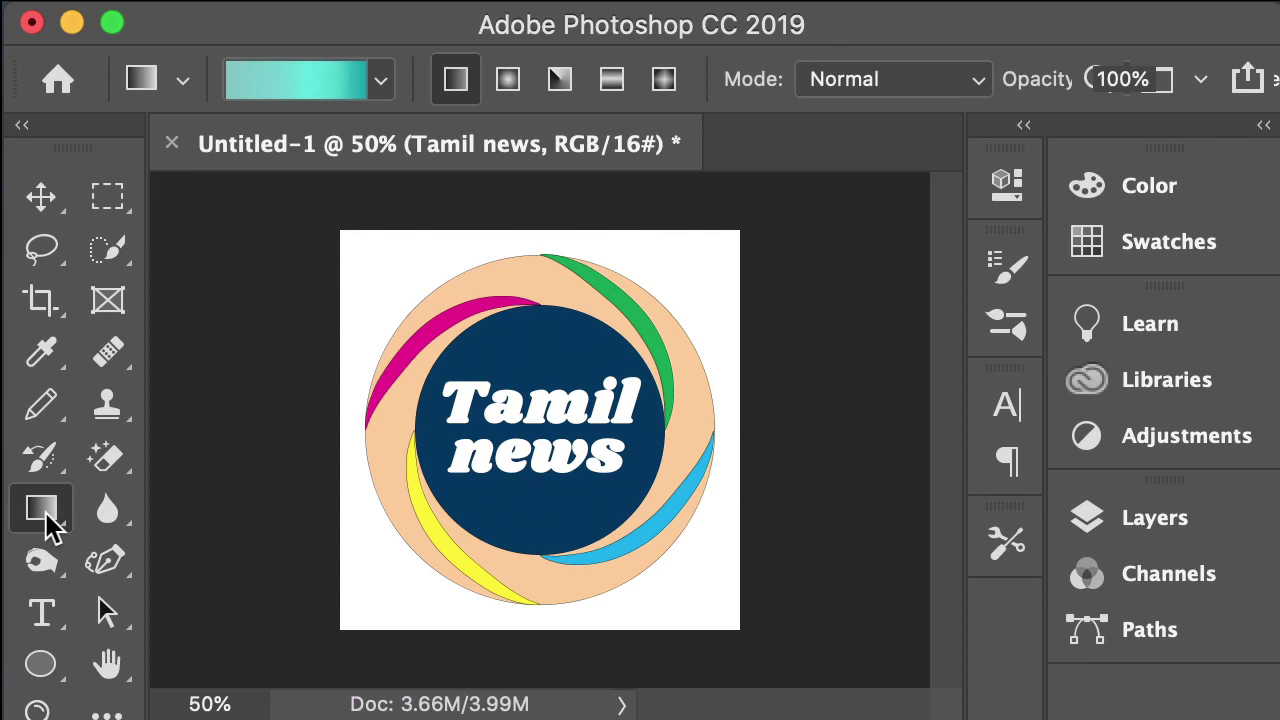
click(314, 84)
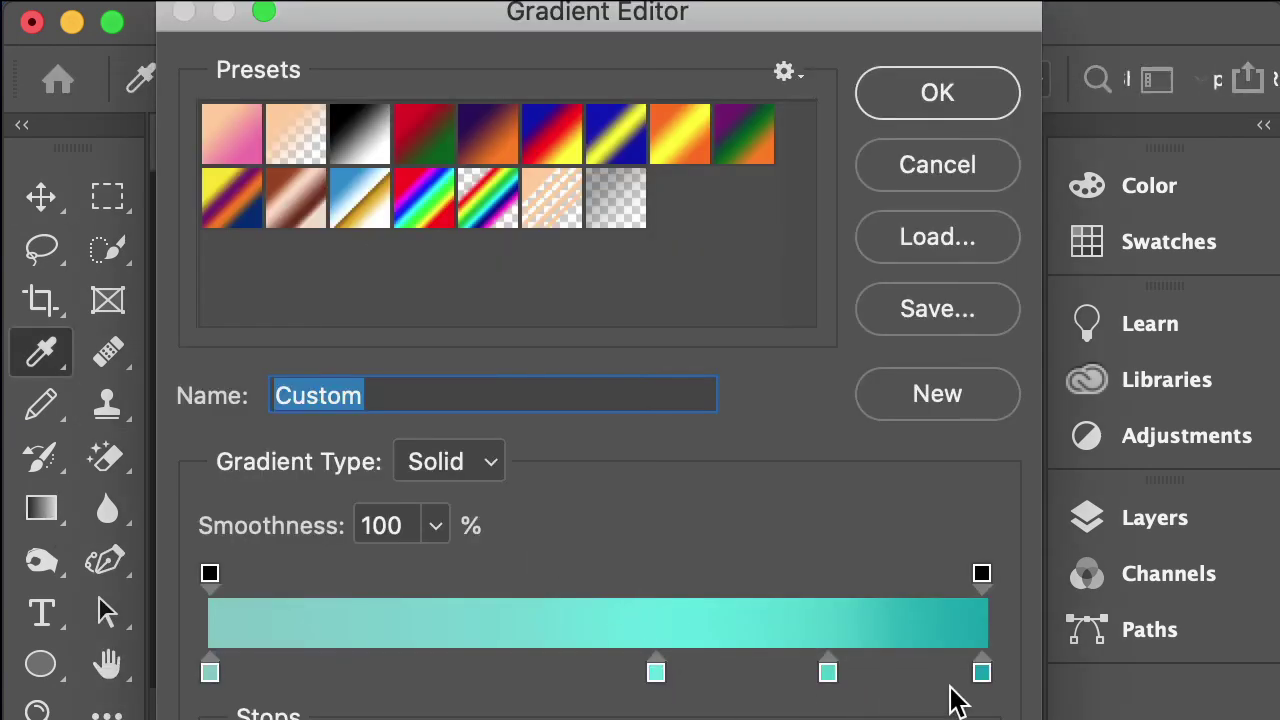
click(981, 674)
double_click(982, 674)
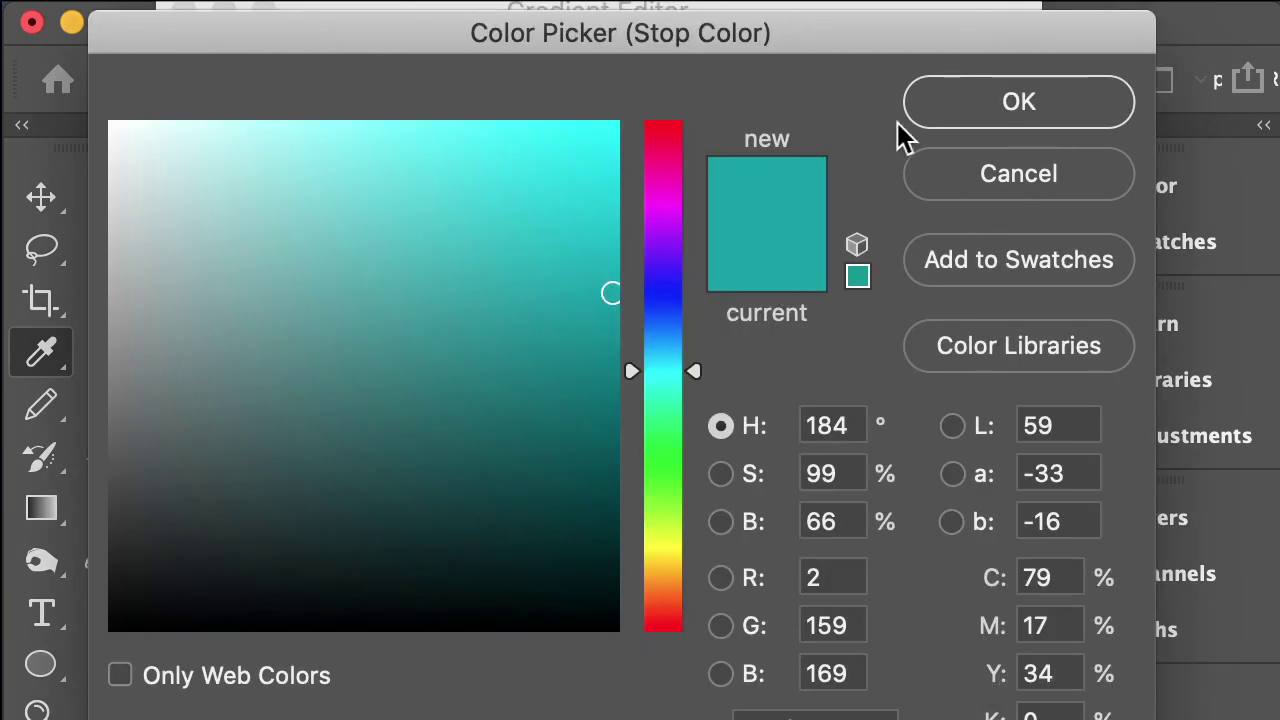
click(1019, 101)
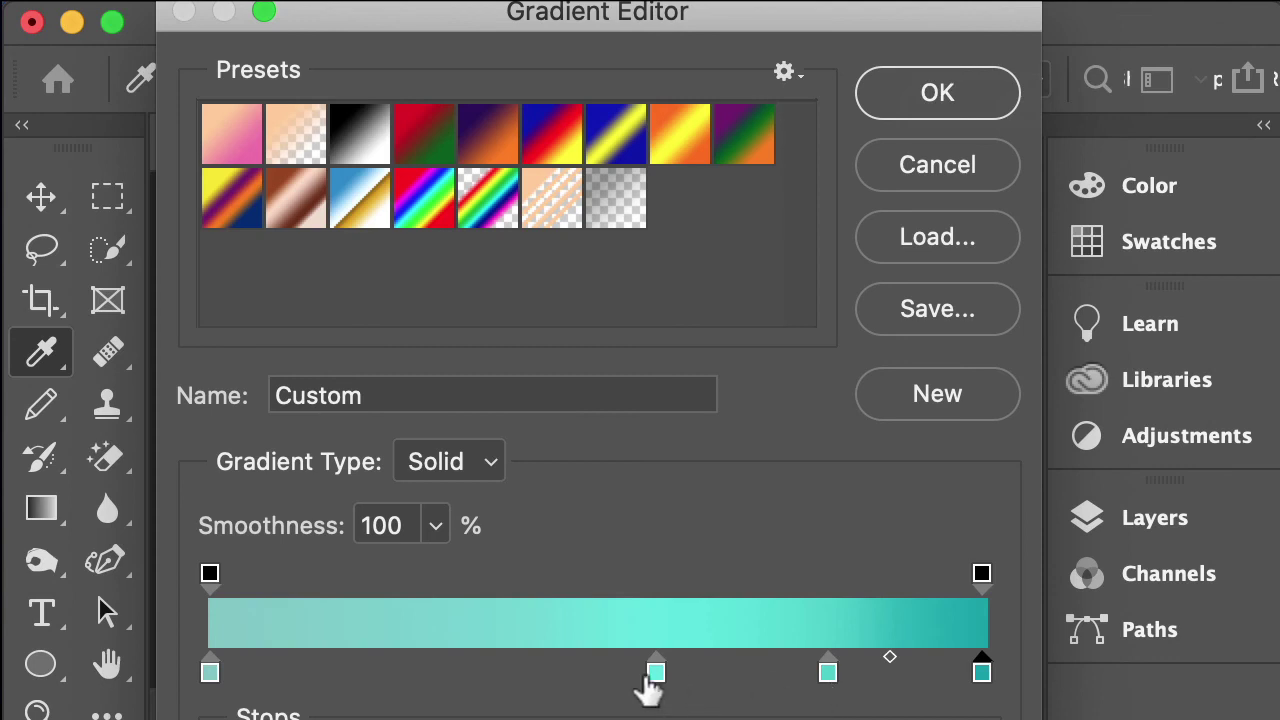
key(Return)
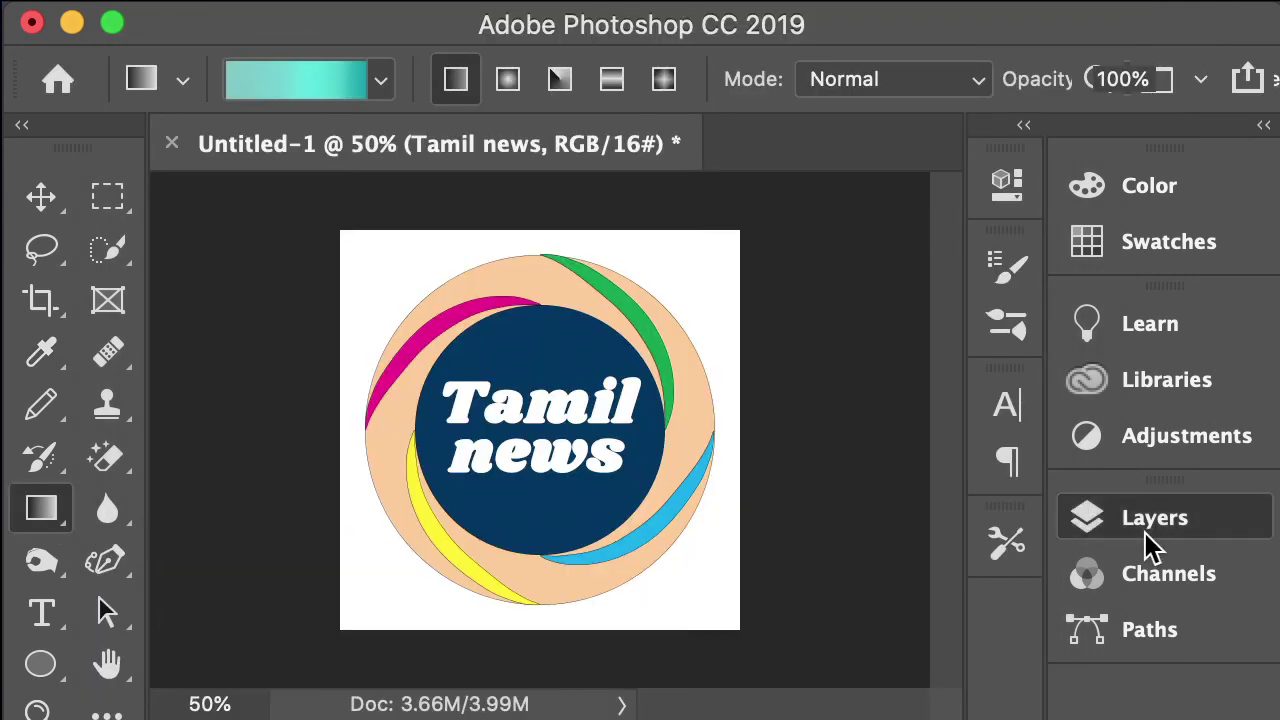
- Fill the Background layer with the teal linear gradient running from the canvas's upper edge to its lower edge
click(1146, 538)
scroll(870, 587, down, 10)
click(786, 600)
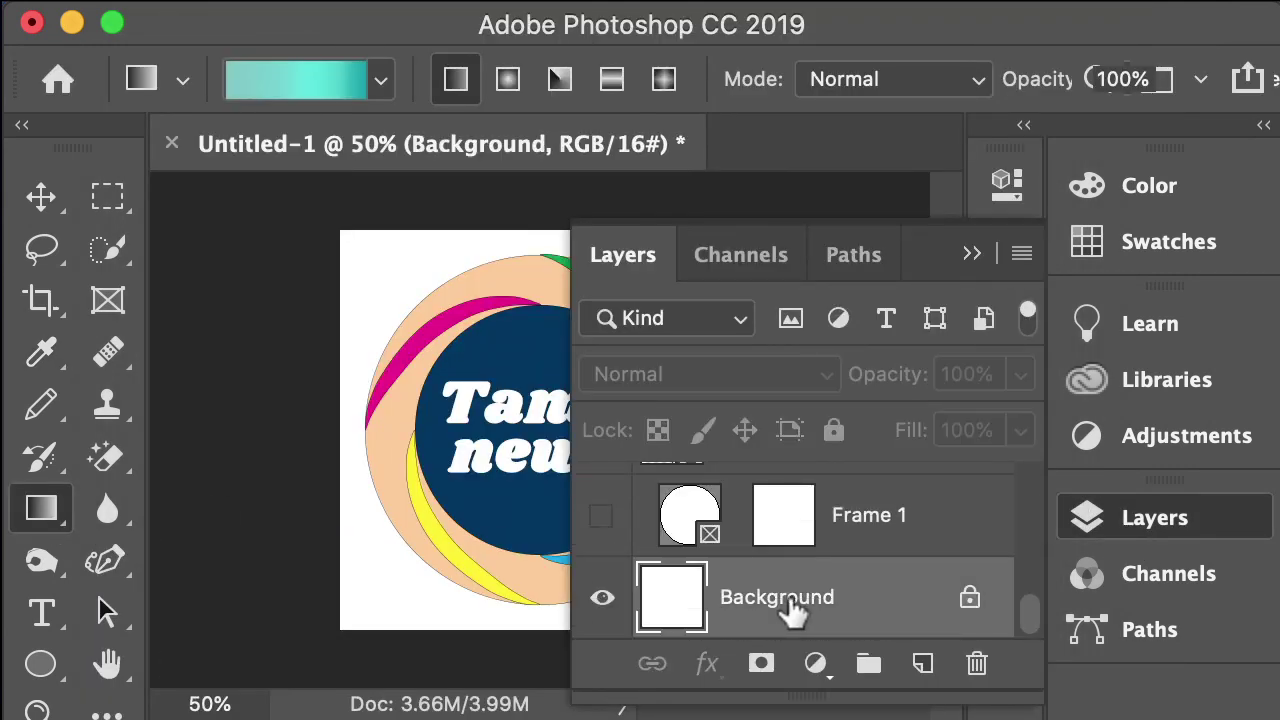
click(971, 256)
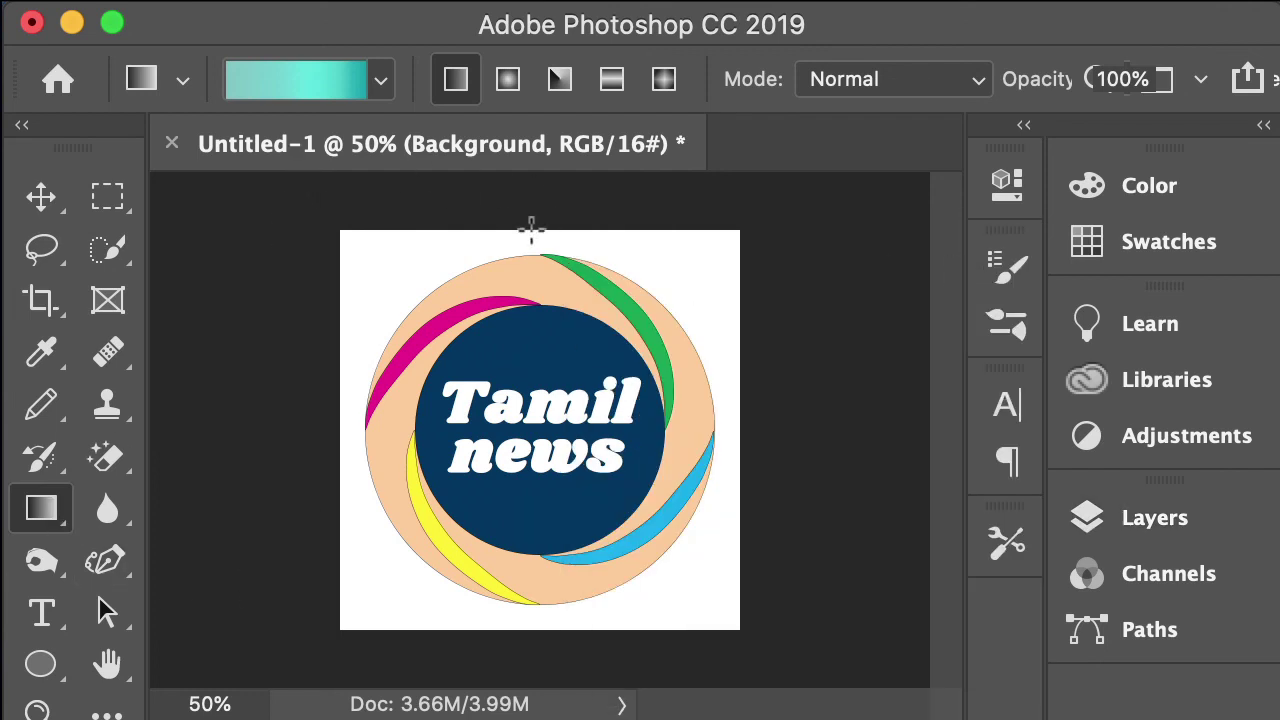
drag(535, 229, 530, 622)
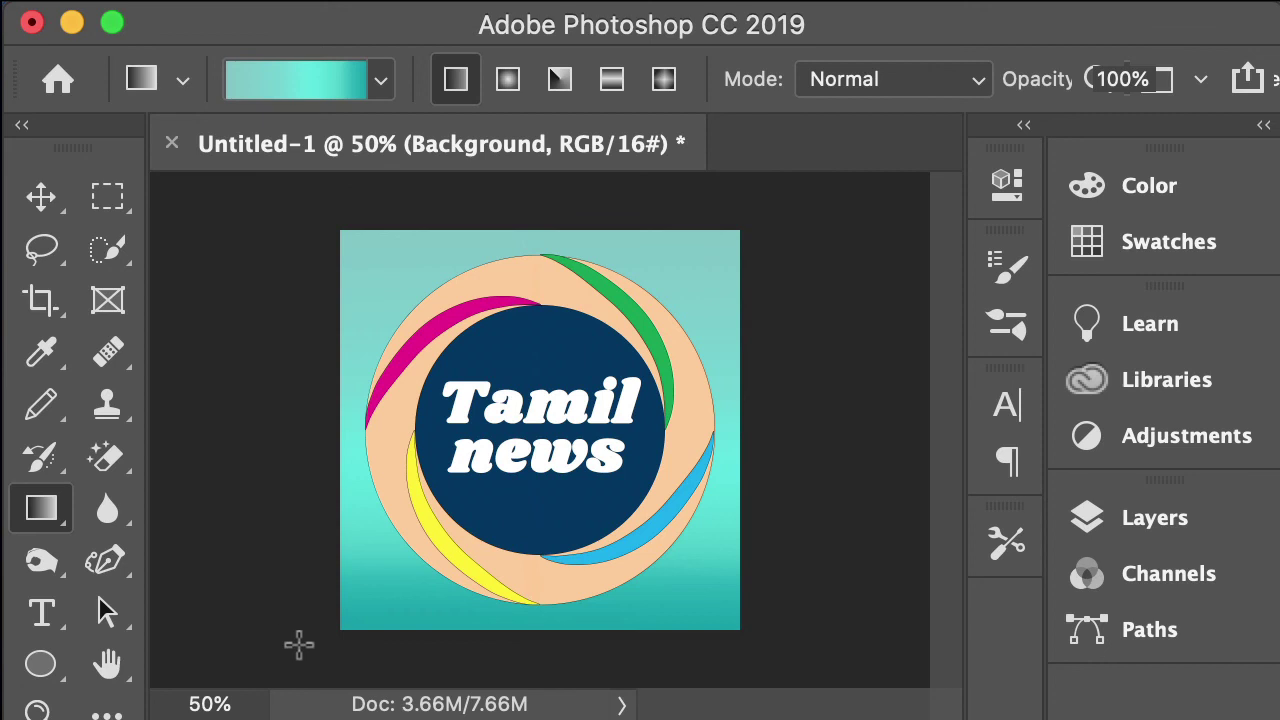
- Capitalize the second word of the centre text so that it reads "Tamil News", and commit the edit
click(41, 196)
click(41, 612)
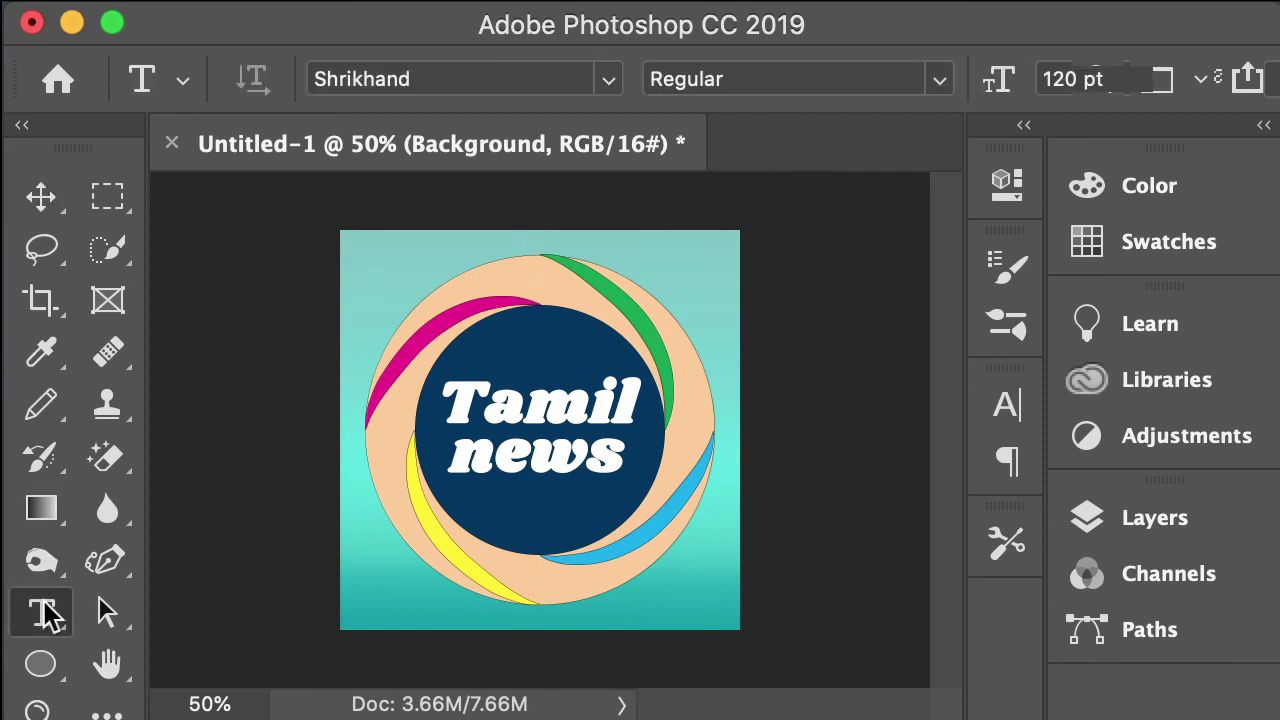
click(41, 196)
double_click(480, 410)
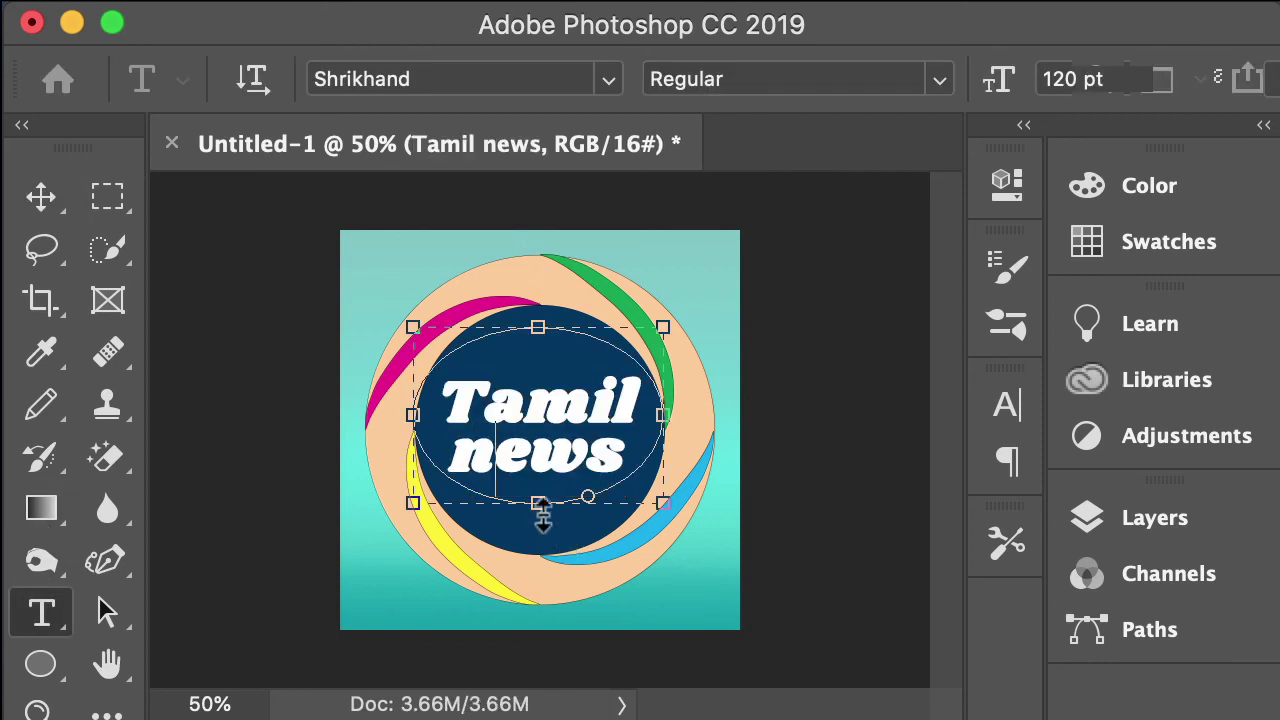
key(BackSpace)
text(N)
click(42, 195)
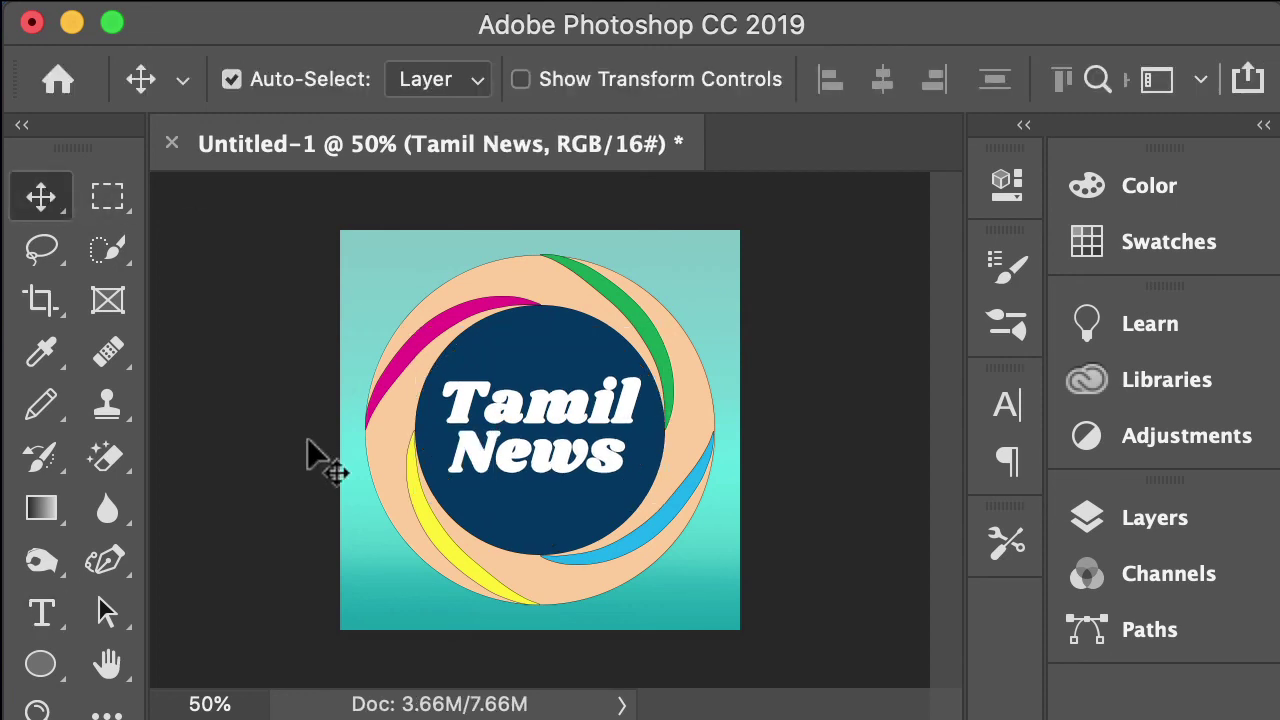
- Export the logo at 800 × 800 px to the Desktop as "Tamil News Logo.png"
key(ctrl+alt+shift+w)
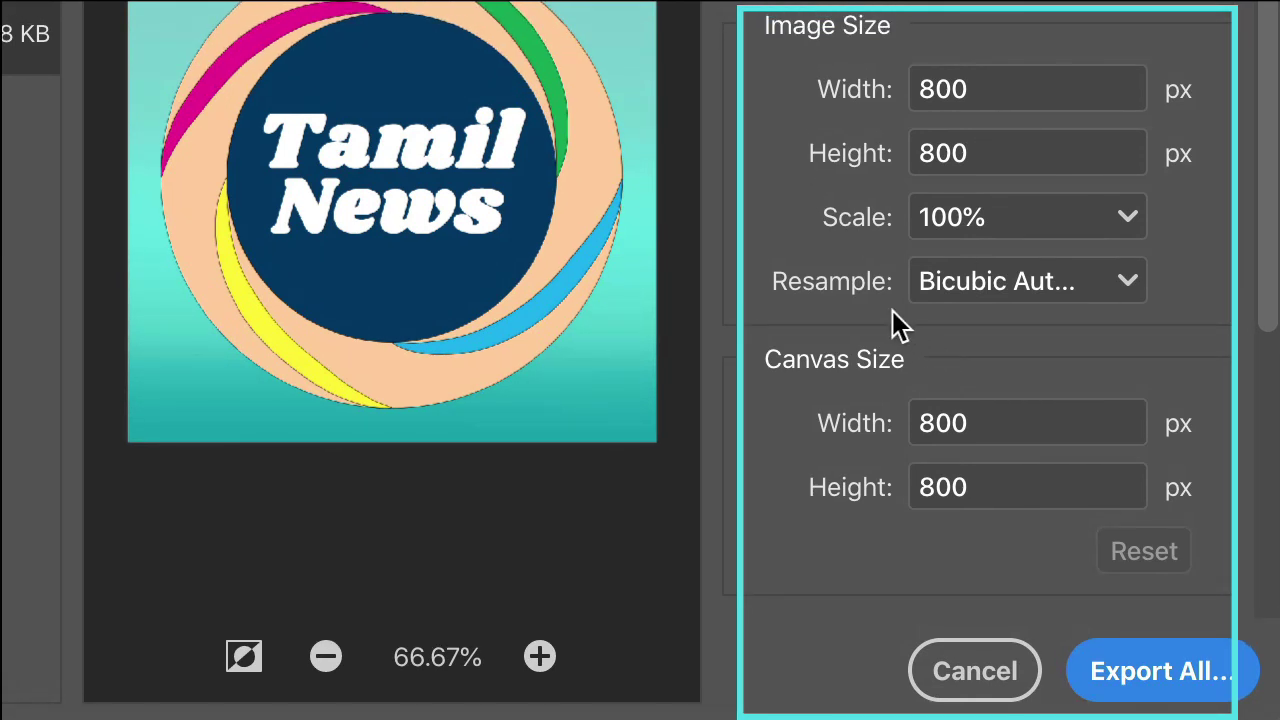
click(1183, 678)
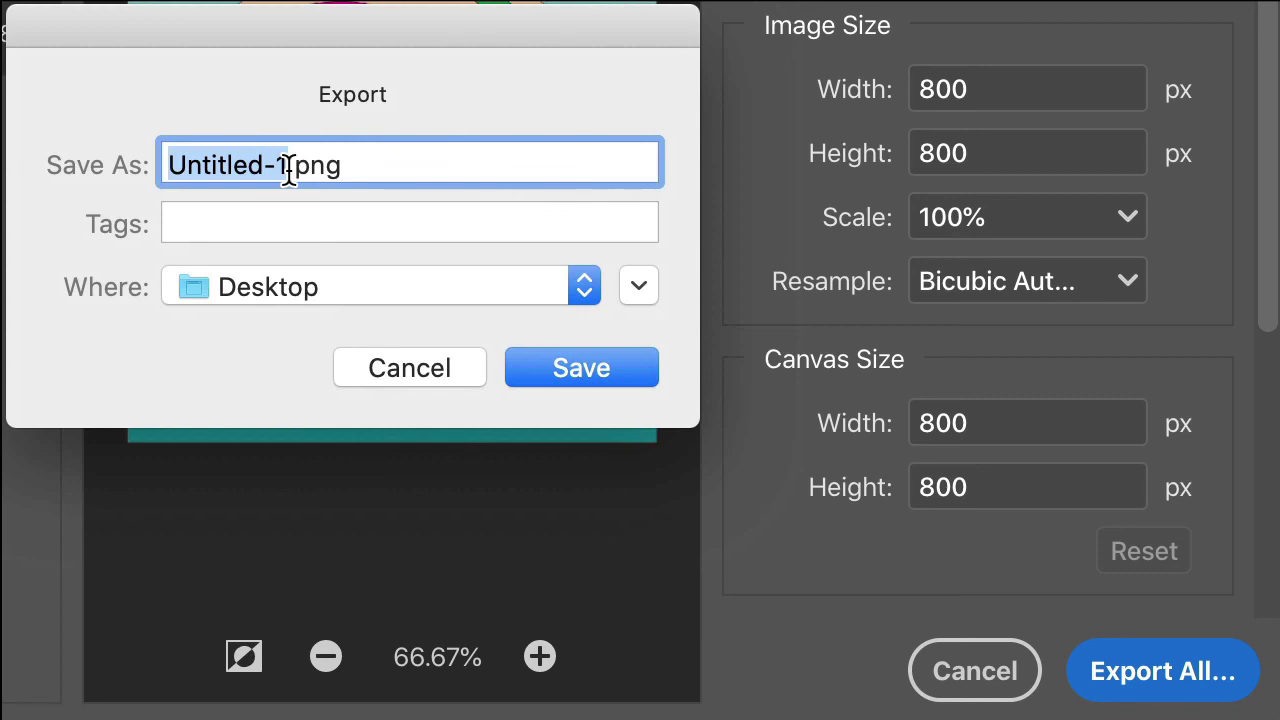
key(BackSpace)
text(Tamil )
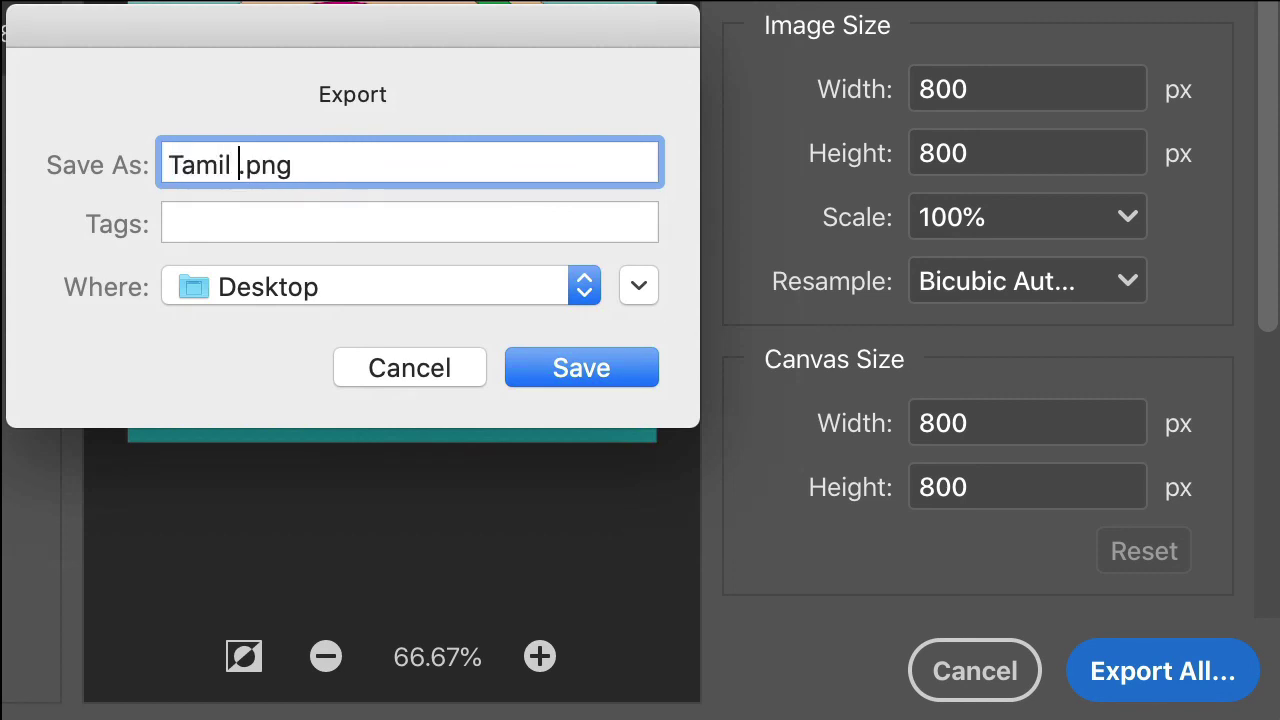
text(News)
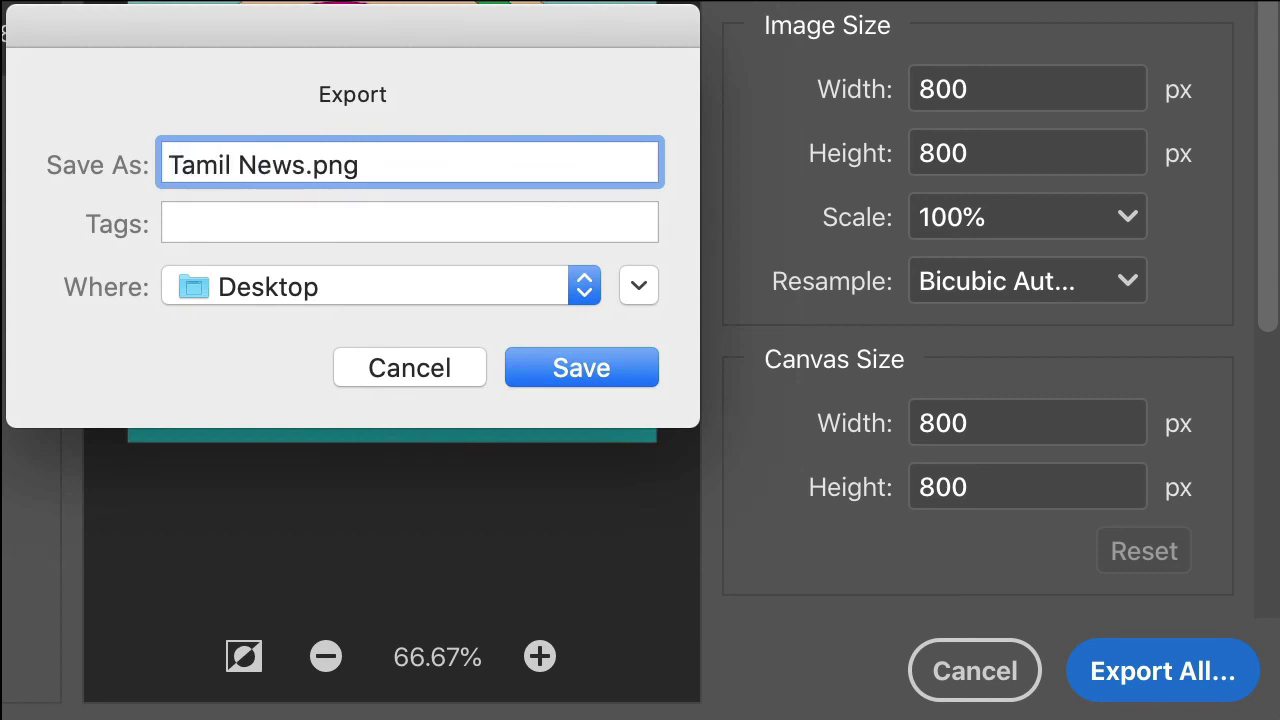
text( Logo)
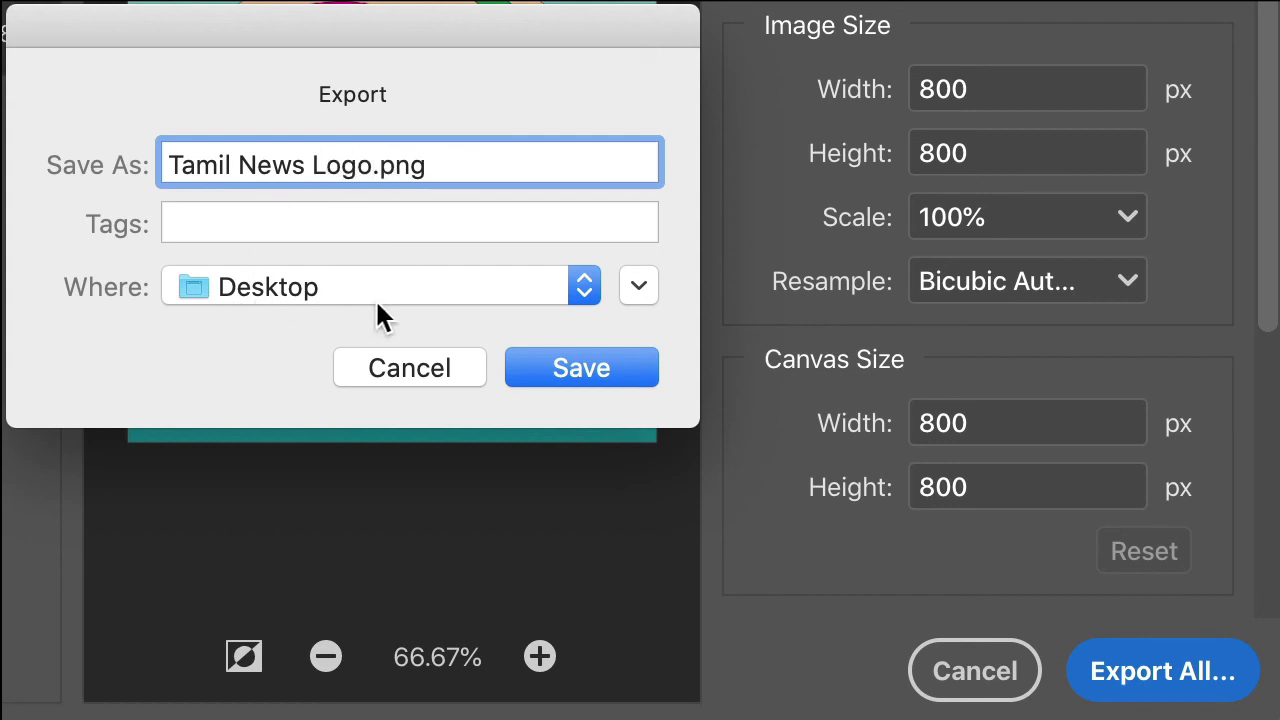
click(559, 368)
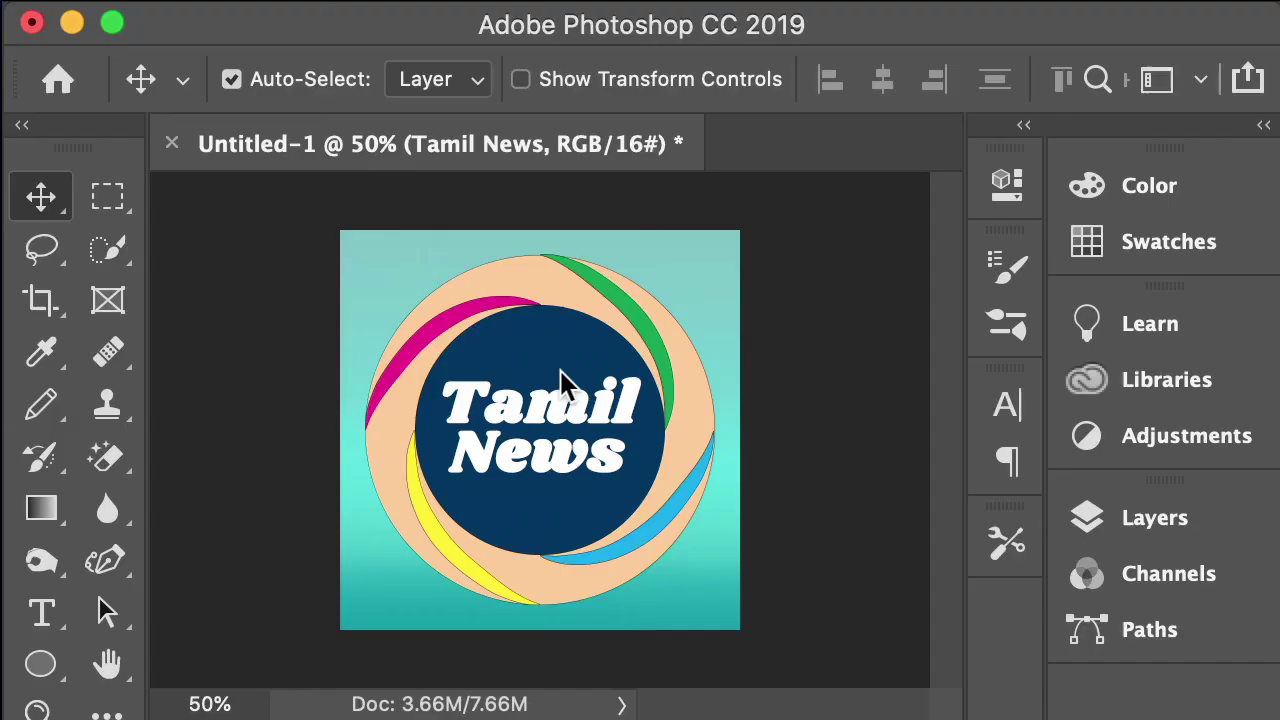